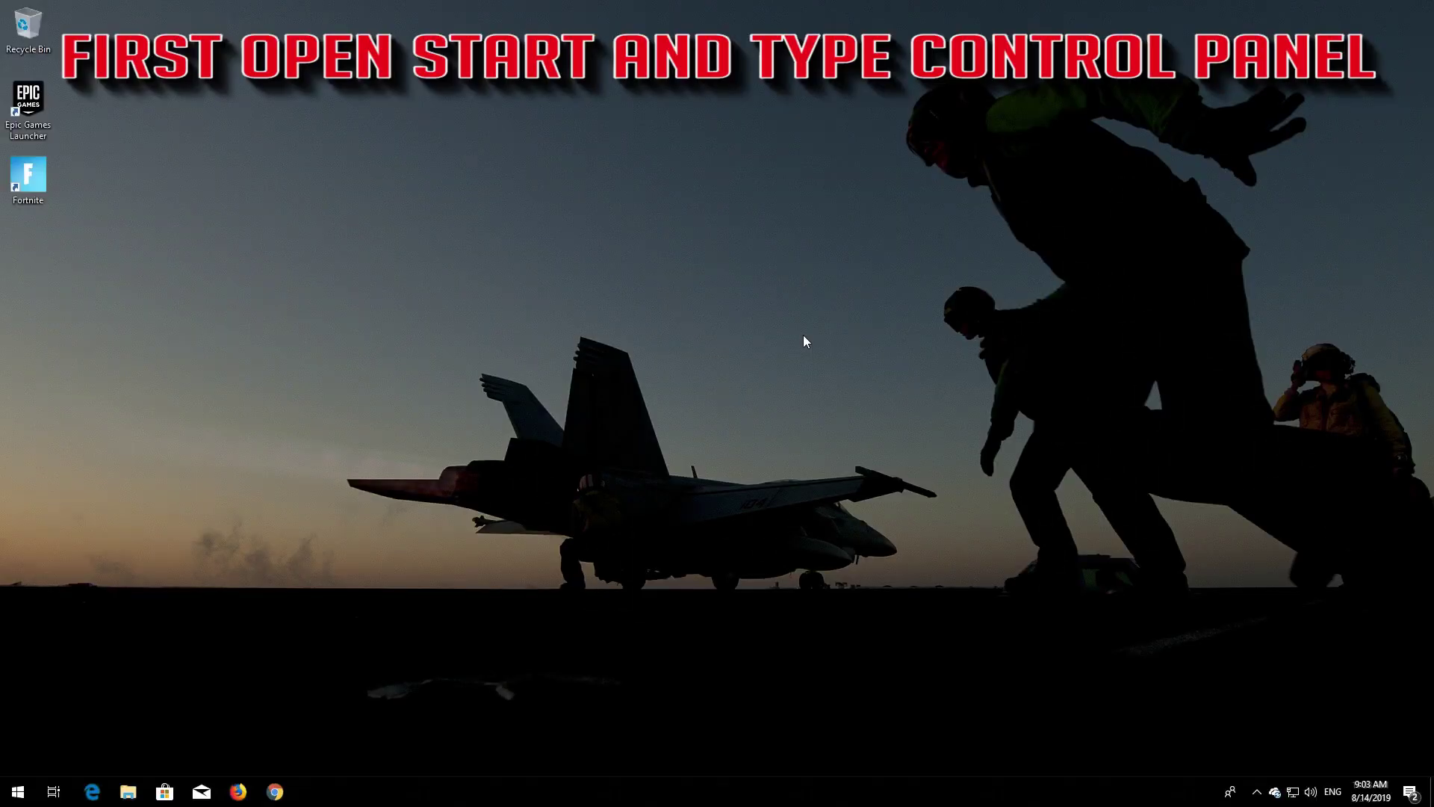
# - Search the Start menu for 'control panel' and open the Control Panel best match
pyautogui.press('super')
pyautogui.write('control panel')
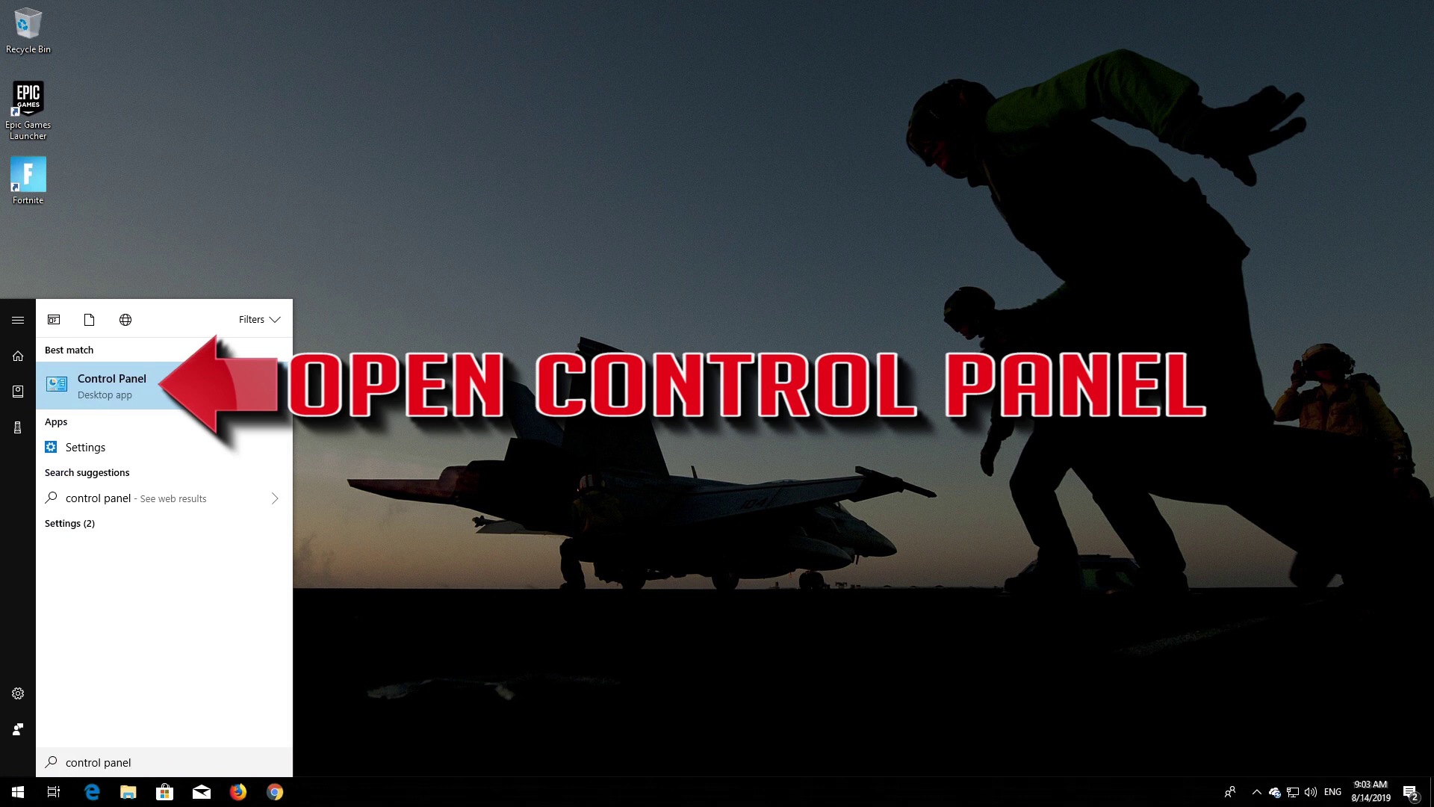
pyautogui.click(97, 407)
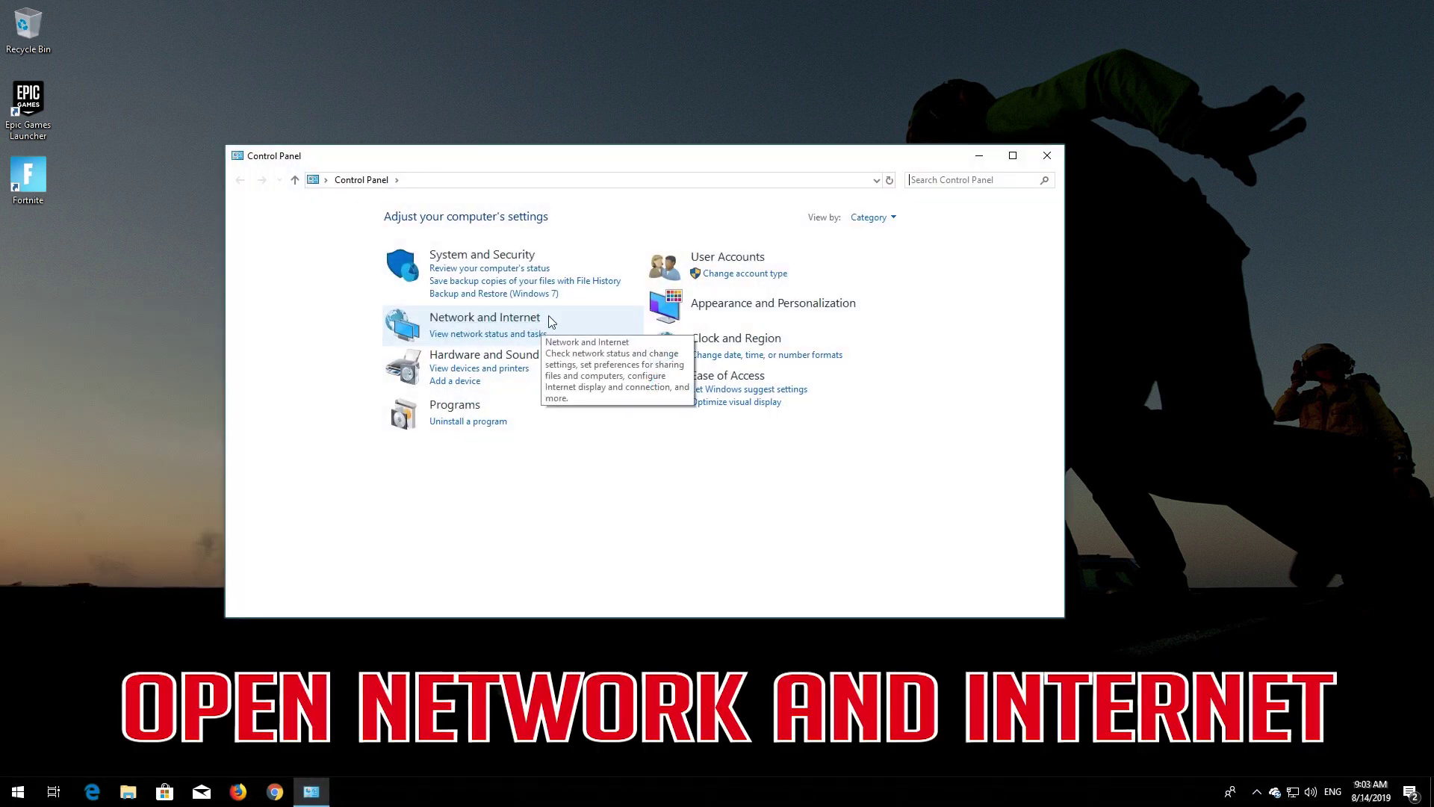
# - Go through Network and Internet and Network and Sharing Center to the adapter settings listing Ethernet
pyautogui.click(482, 321)
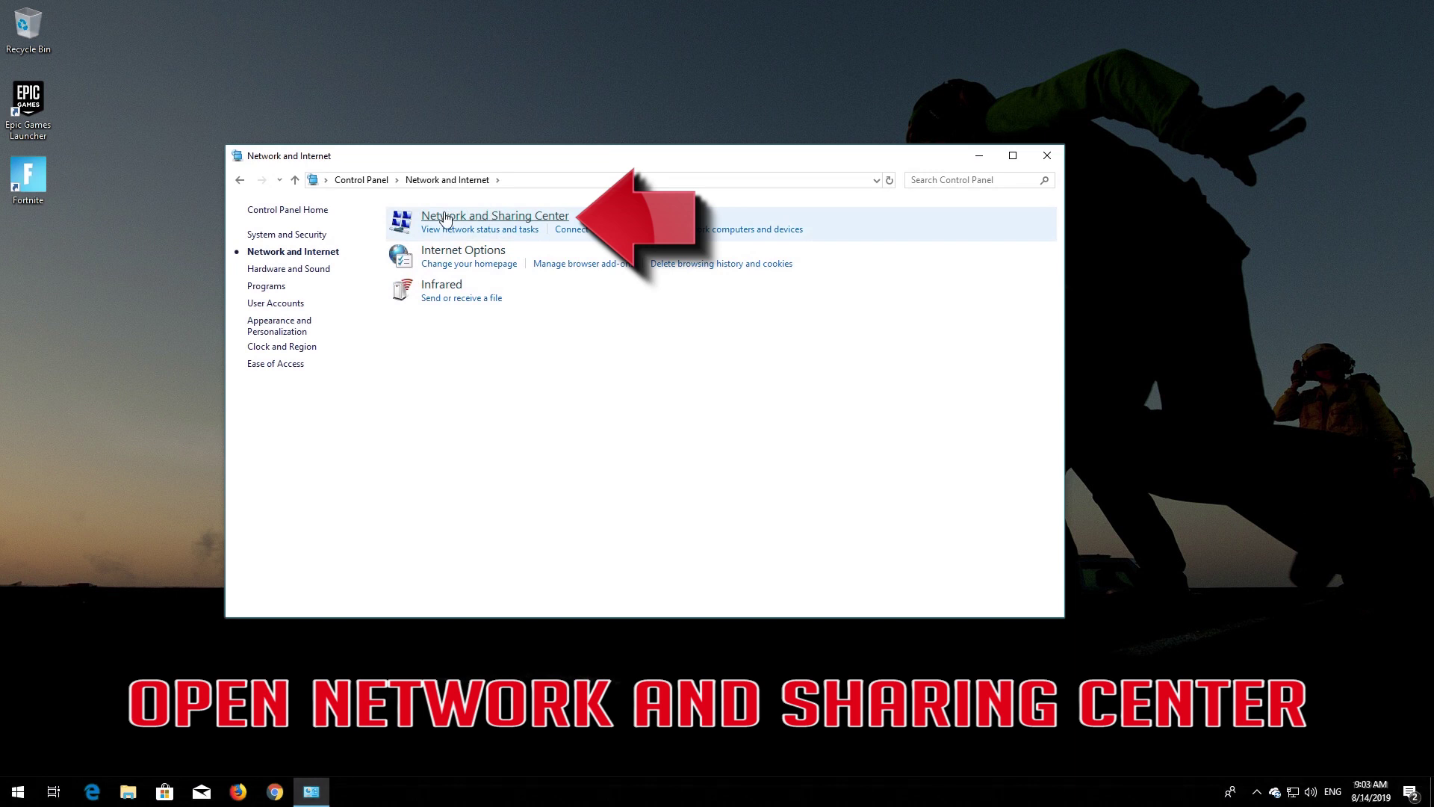
pyautogui.click(515, 218)
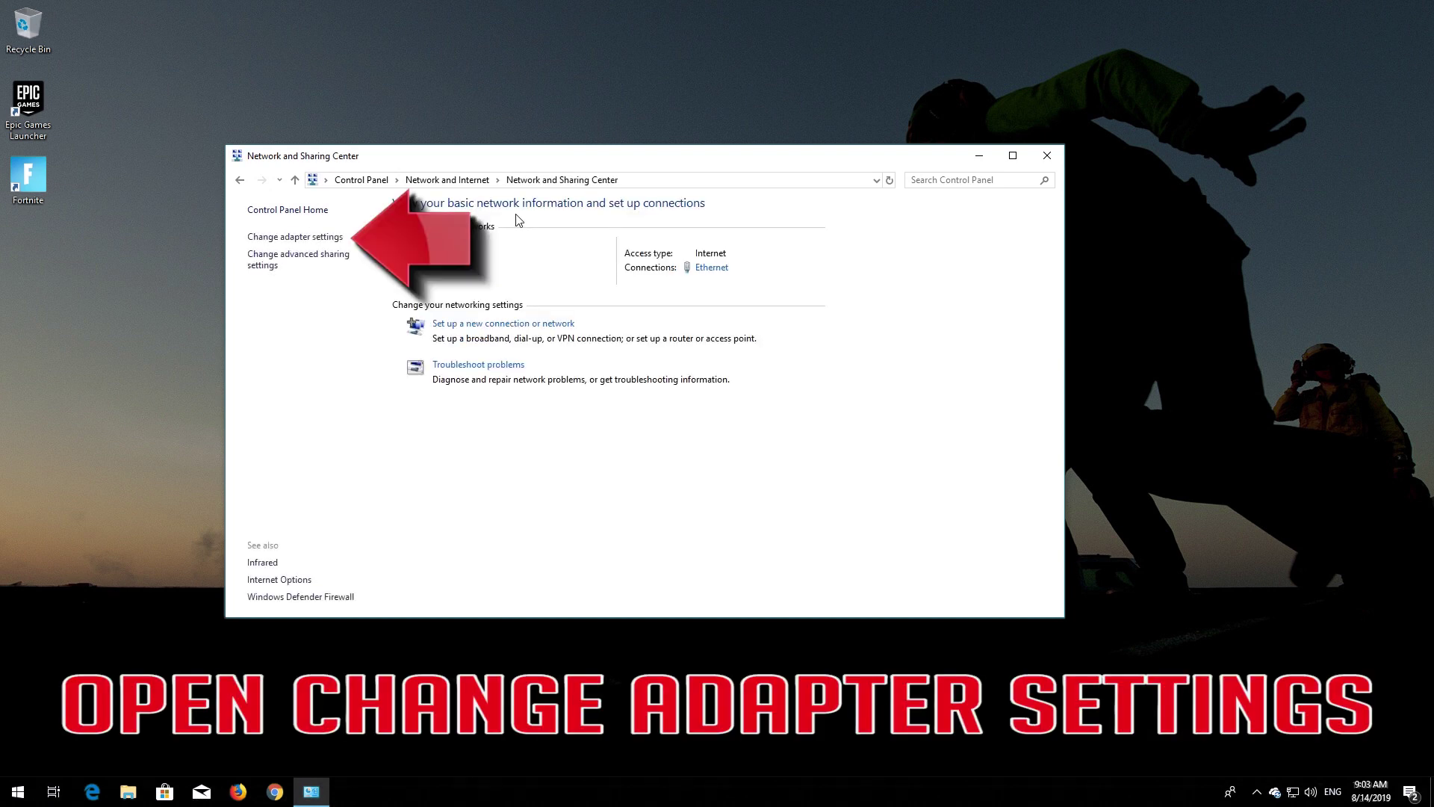
pyautogui.click(284, 237)
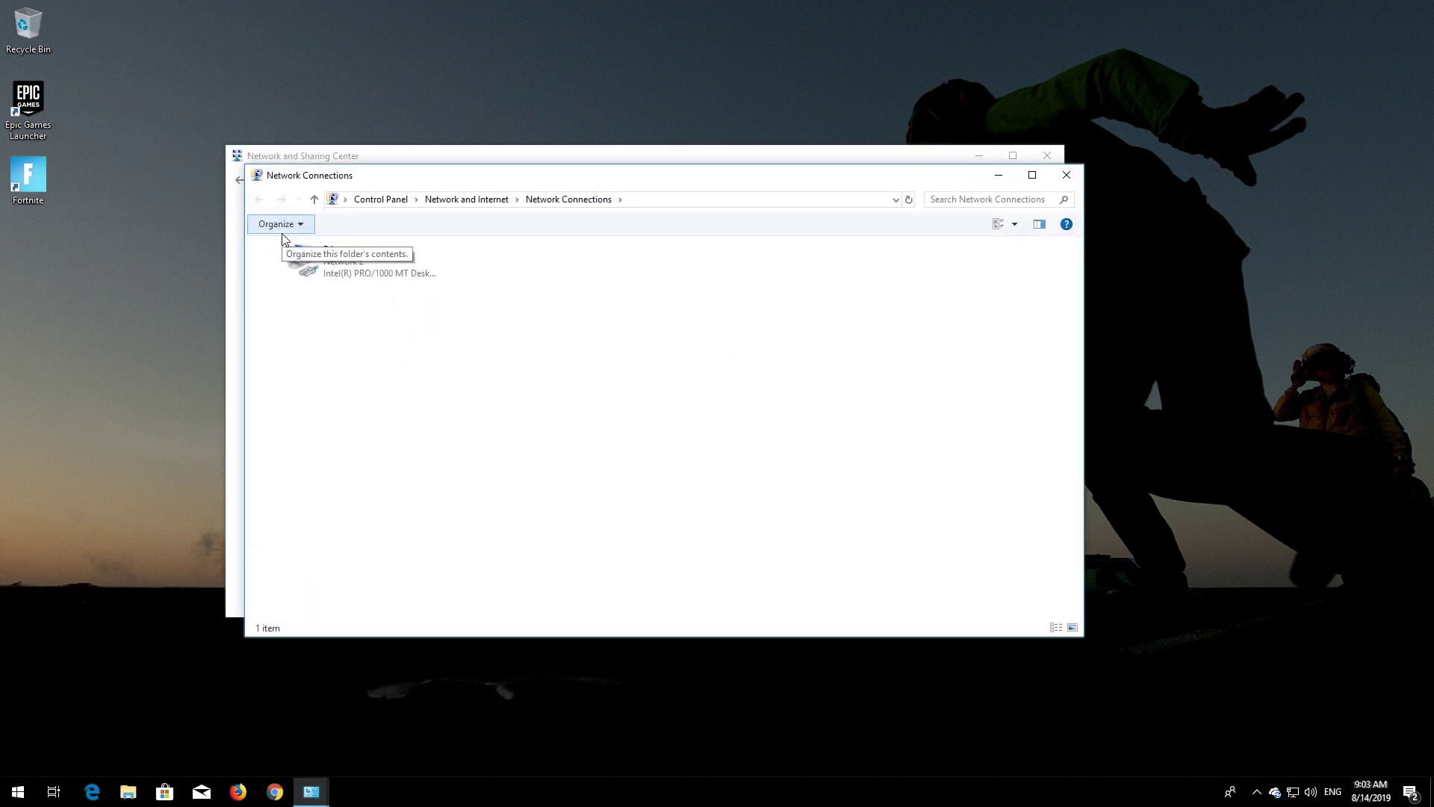
# - Open the Ethernet adapter's Properties, then its Internet Protocol Version 4 (TCP/IPv4) properties
pyautogui.rightClick(355, 265)
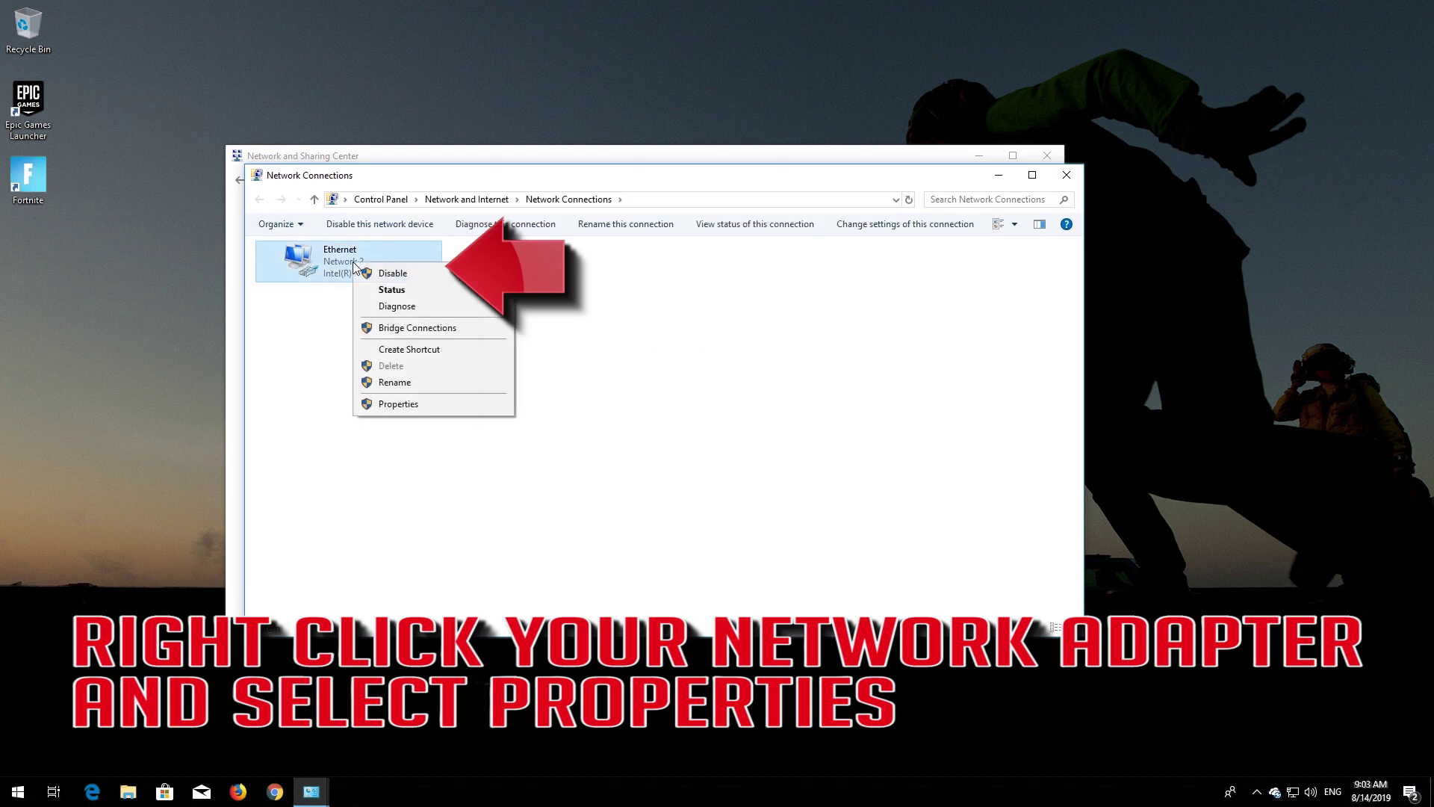
pyautogui.click(408, 404)
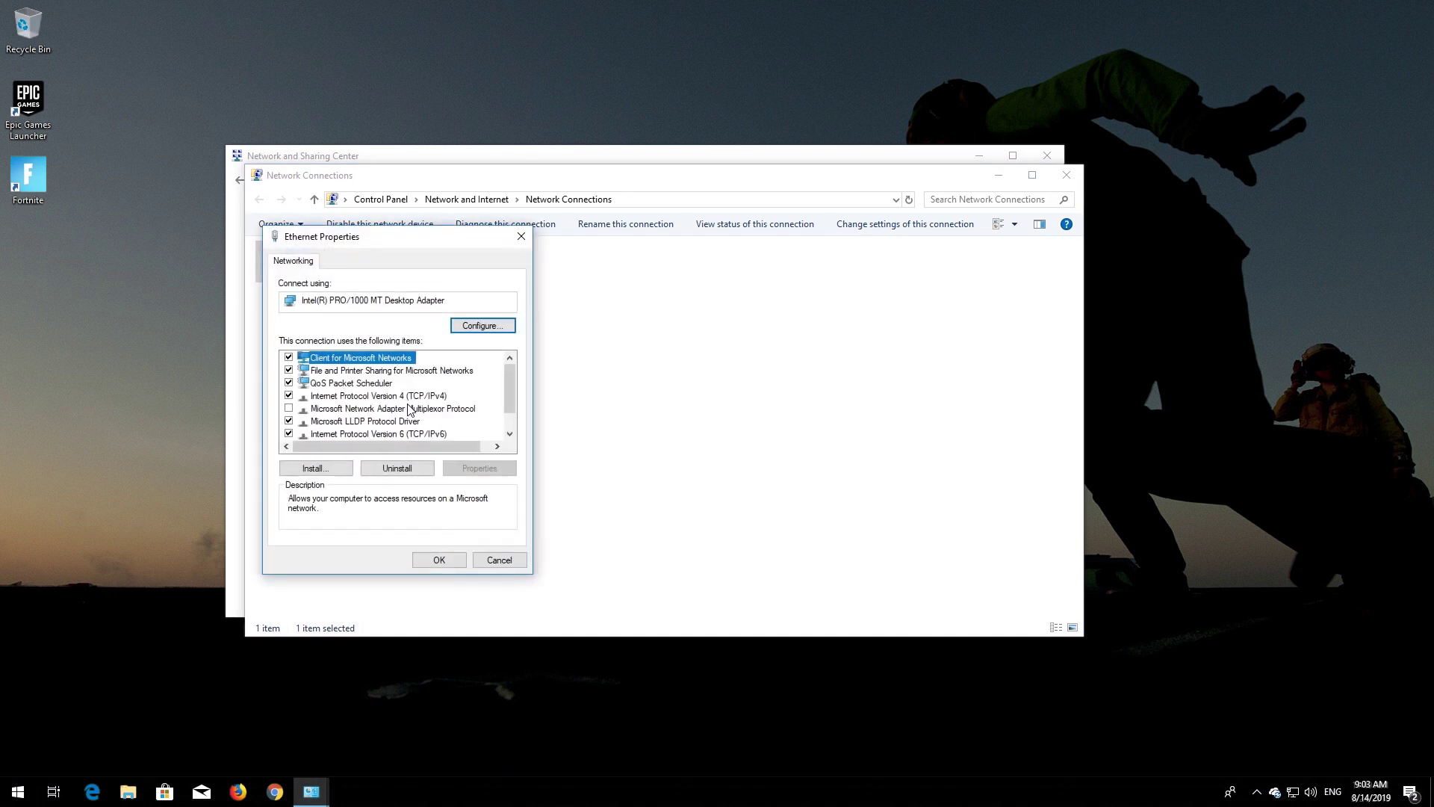
pyautogui.moveTo(414, 240); pyautogui.dragTo(688, 255)
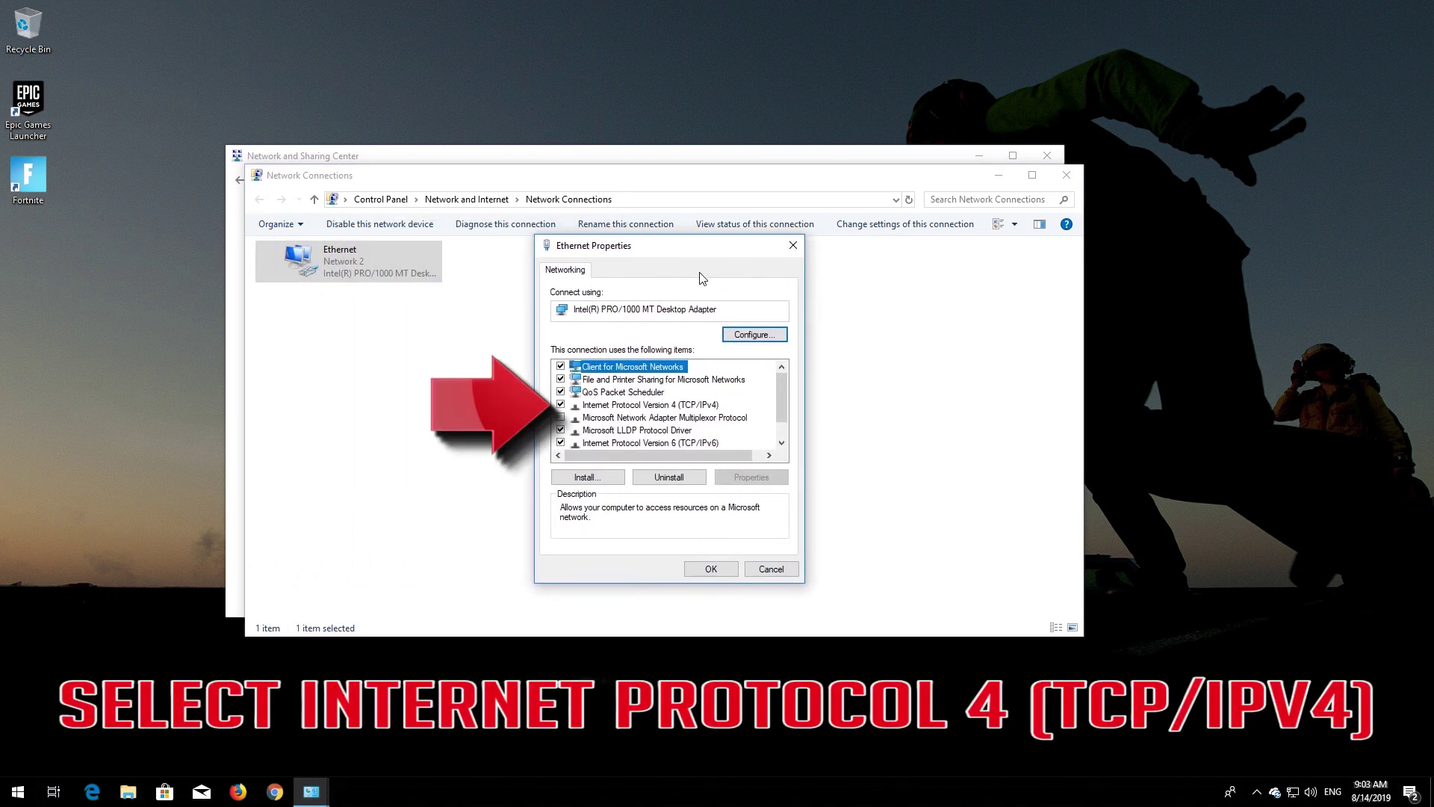
pyautogui.click(657, 405)
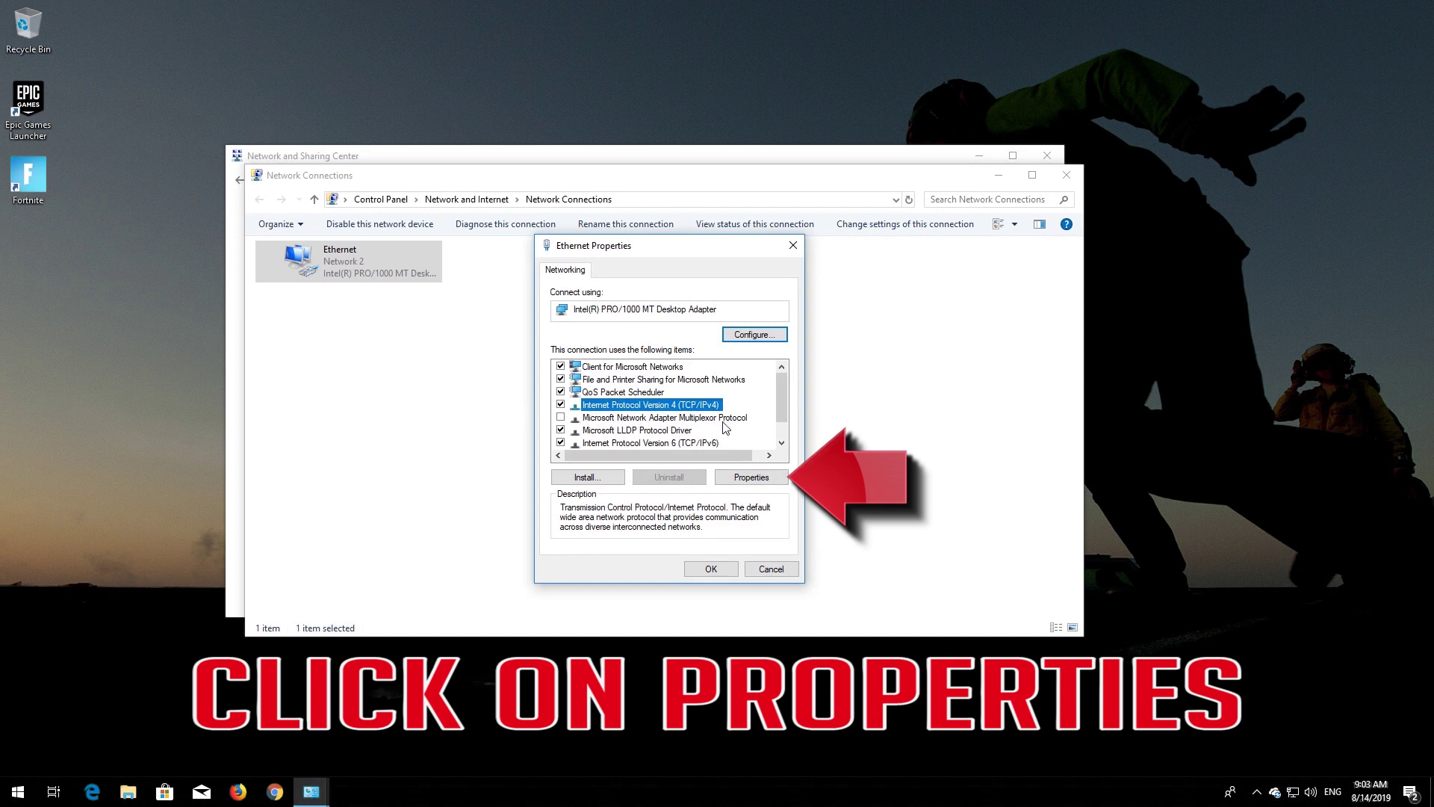
pyautogui.click(765, 484)
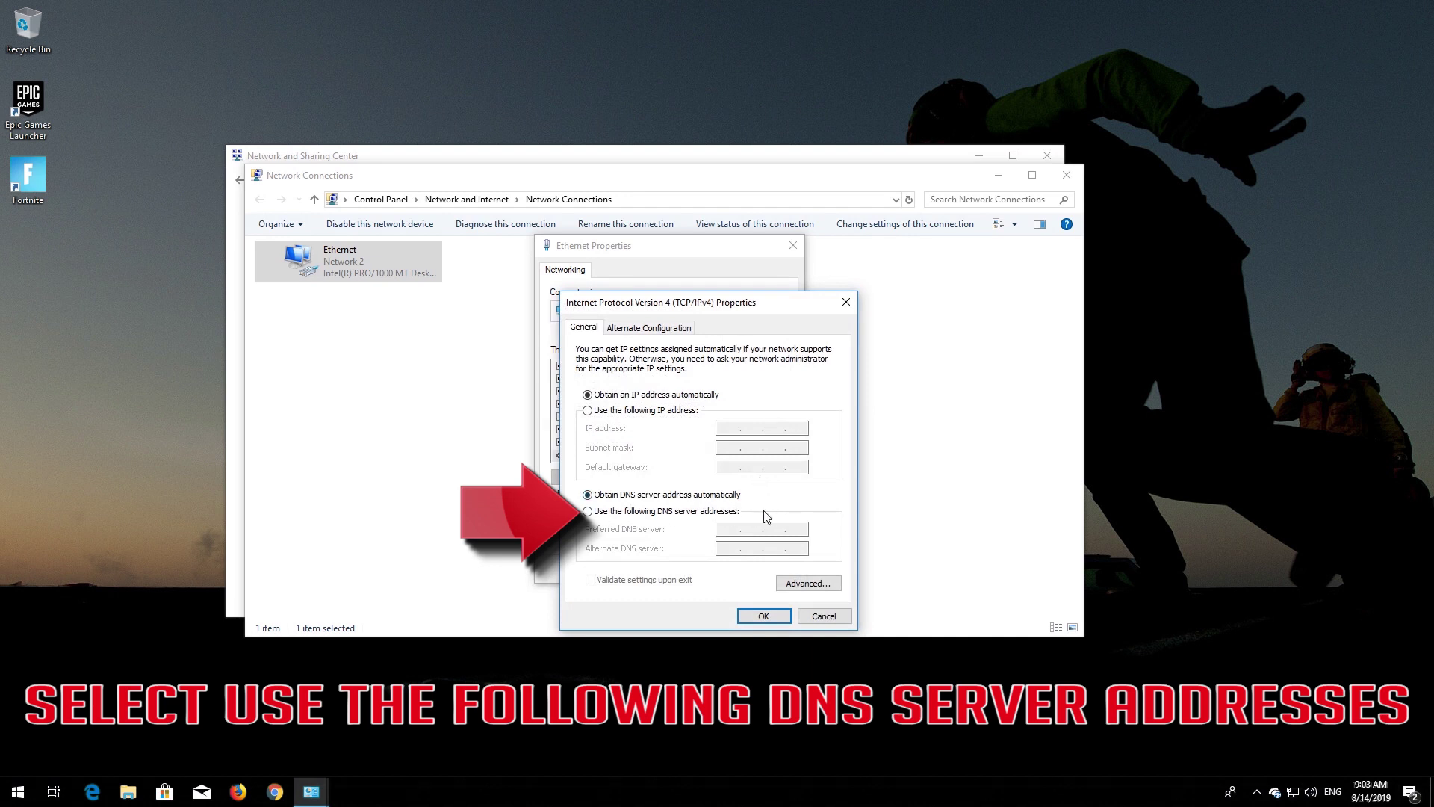
# - Set DNS servers to 1.1.1.1 preferred and 1.0.0.1 alternate, apply, and close Ethernet Properties
pyautogui.click(587, 513)
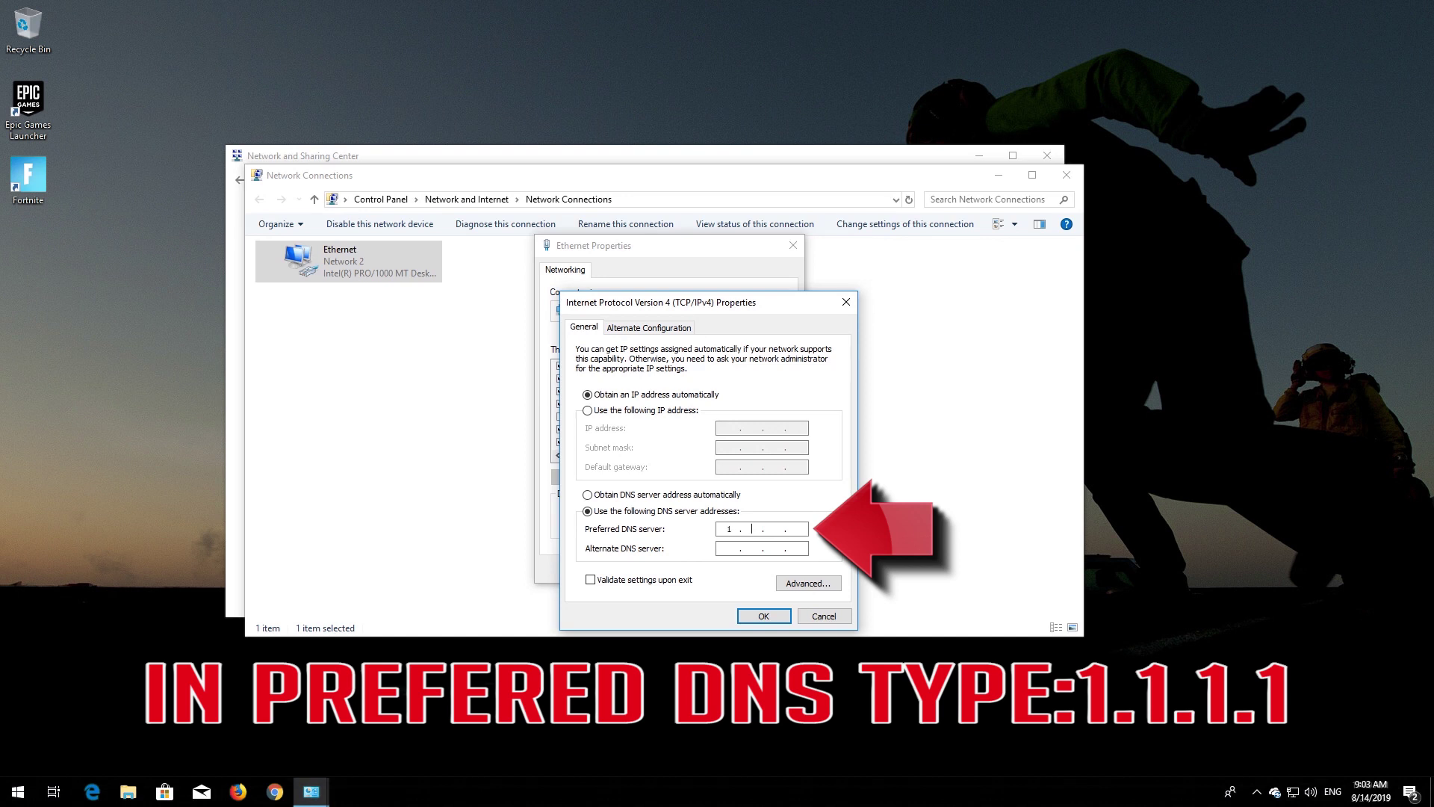
pyautogui.write('1.1.1.1')
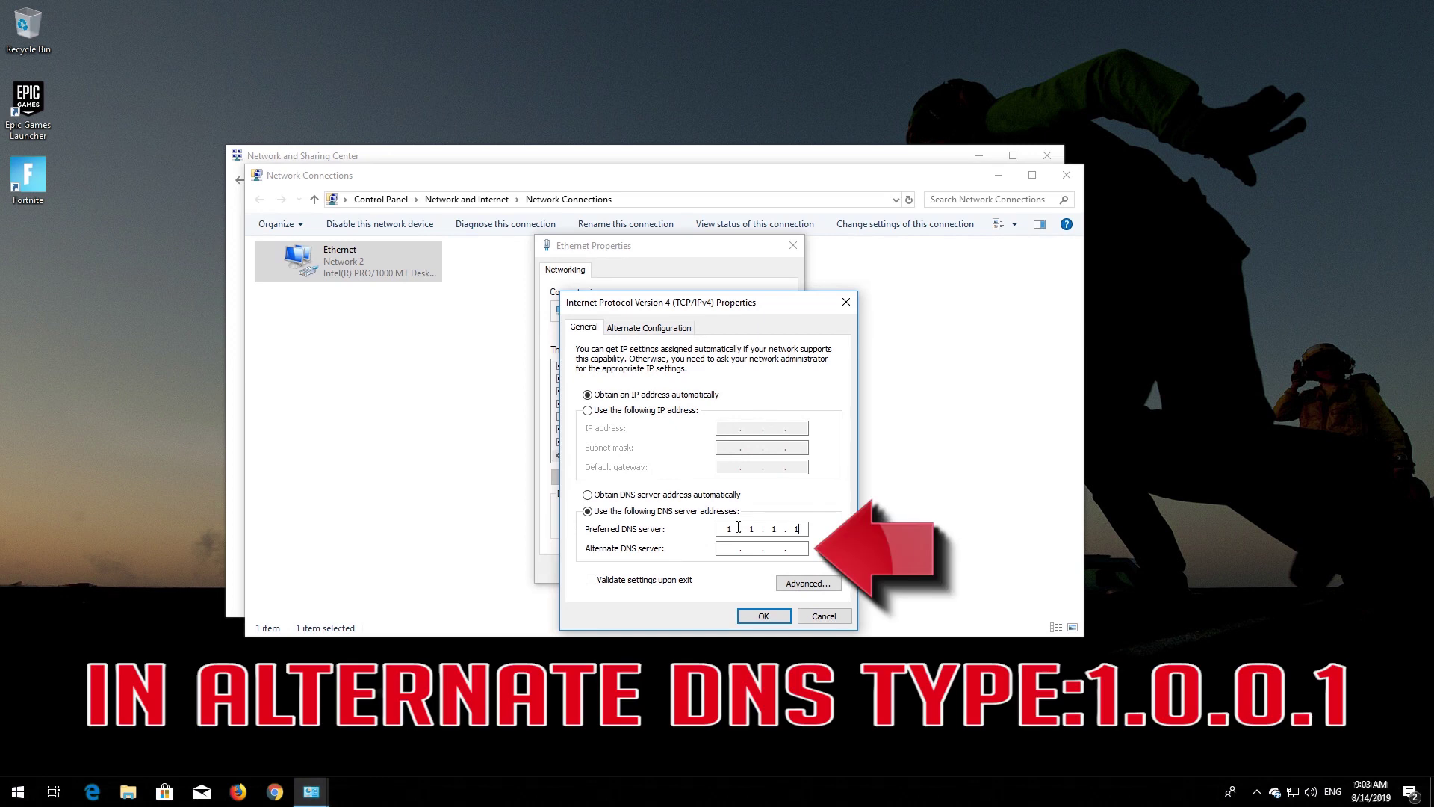
pyautogui.click(730, 548)
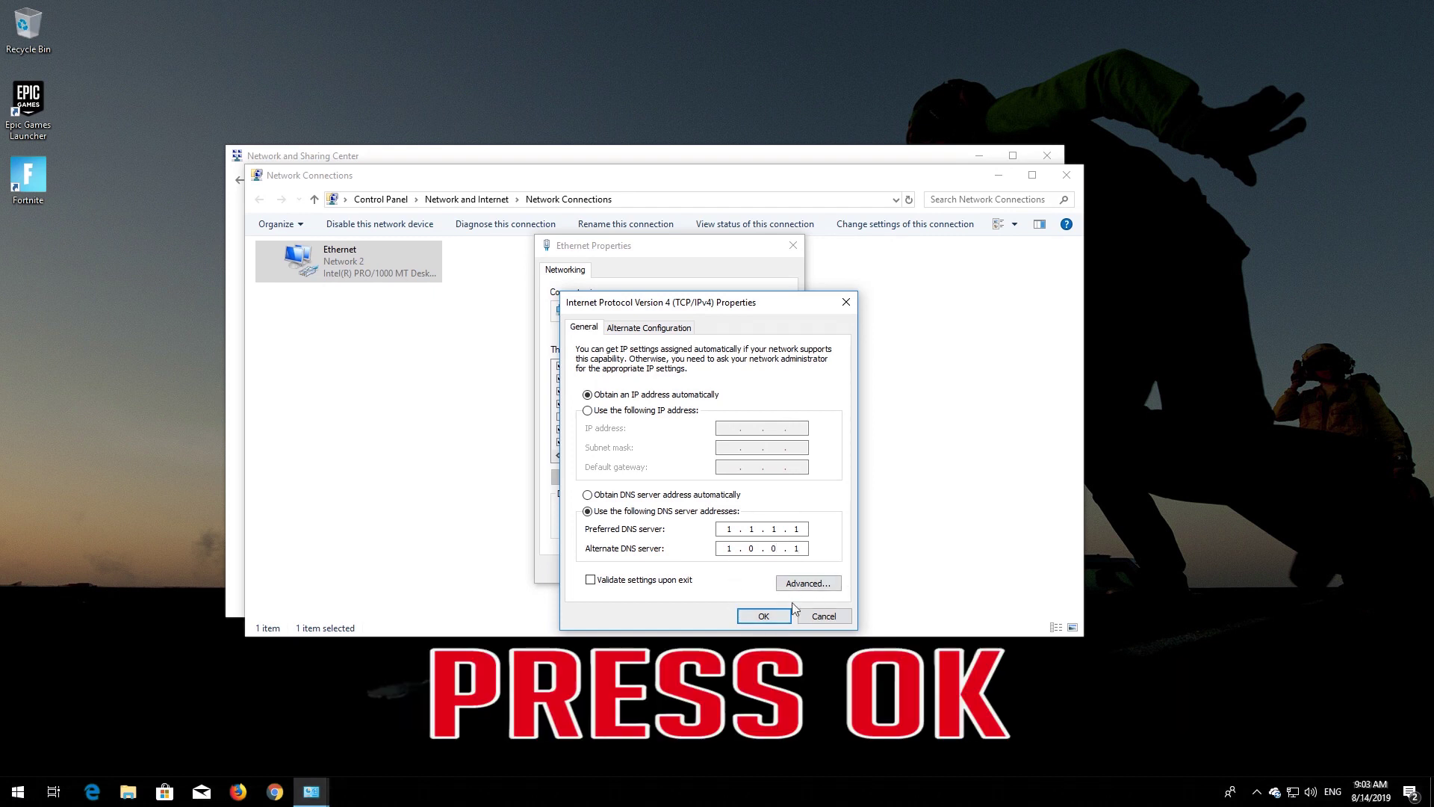
pyautogui.click(765, 616)
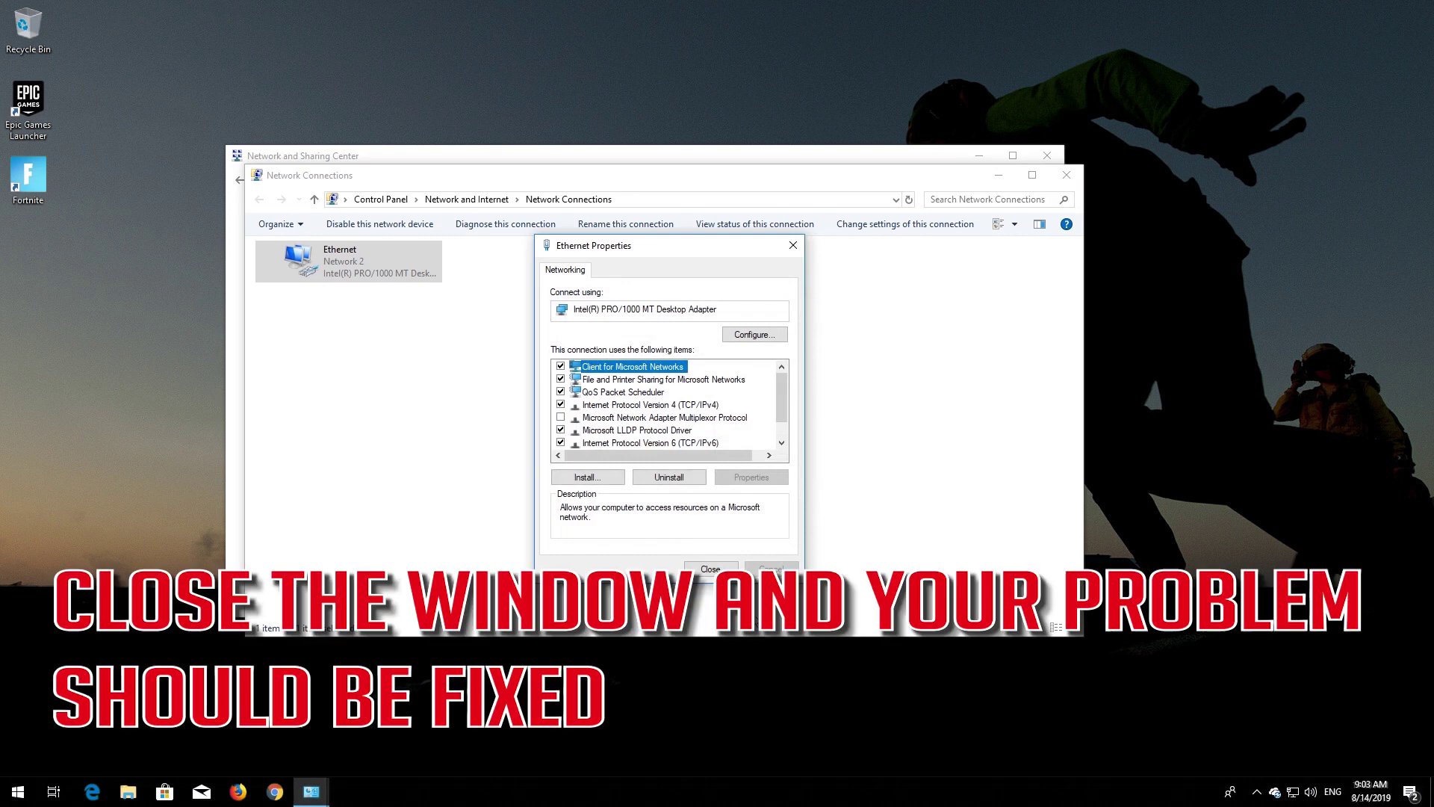
pyautogui.click(711, 569)
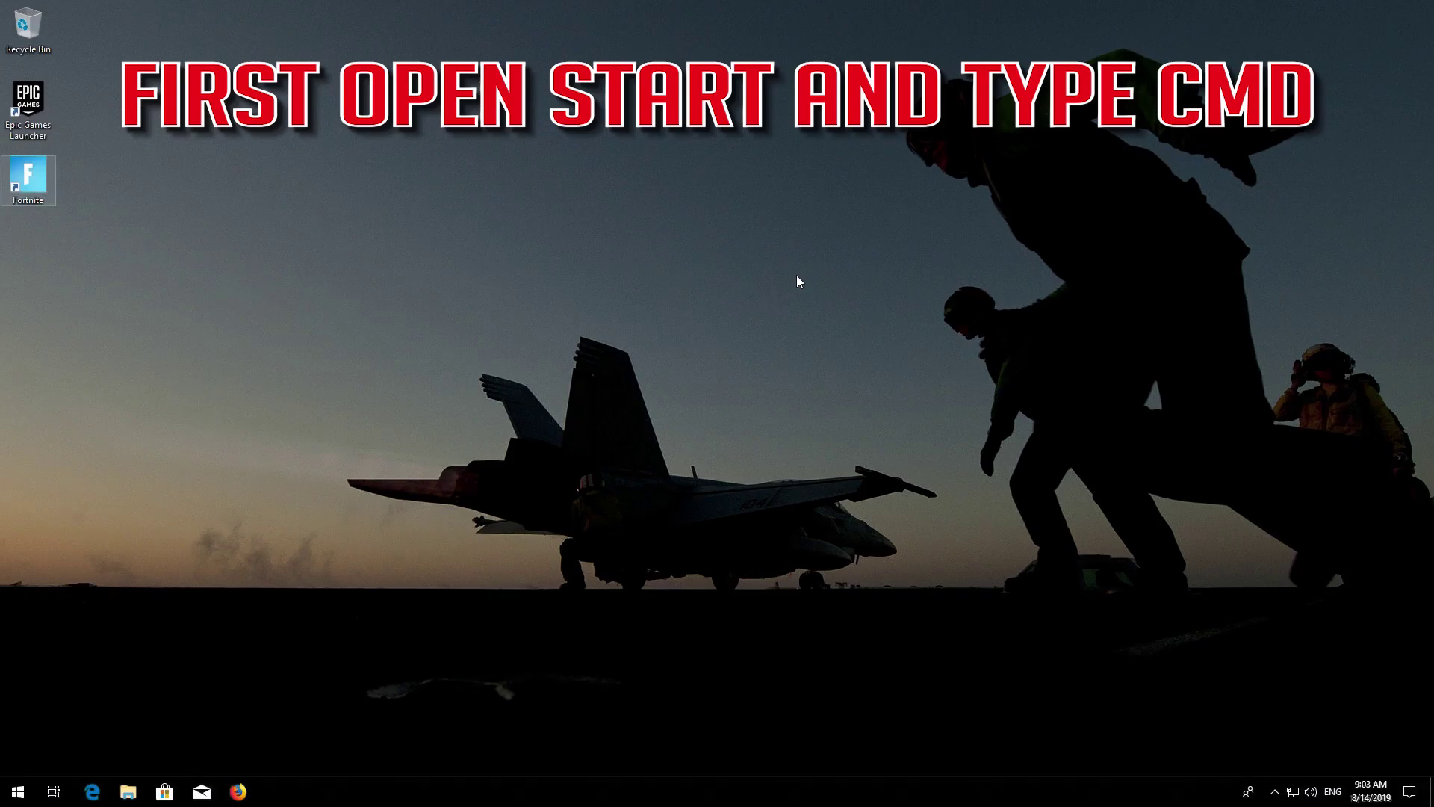
# - Search for cmd and run Command Prompt as administrator, approving the UAC prompt
pyautogui.press('super')
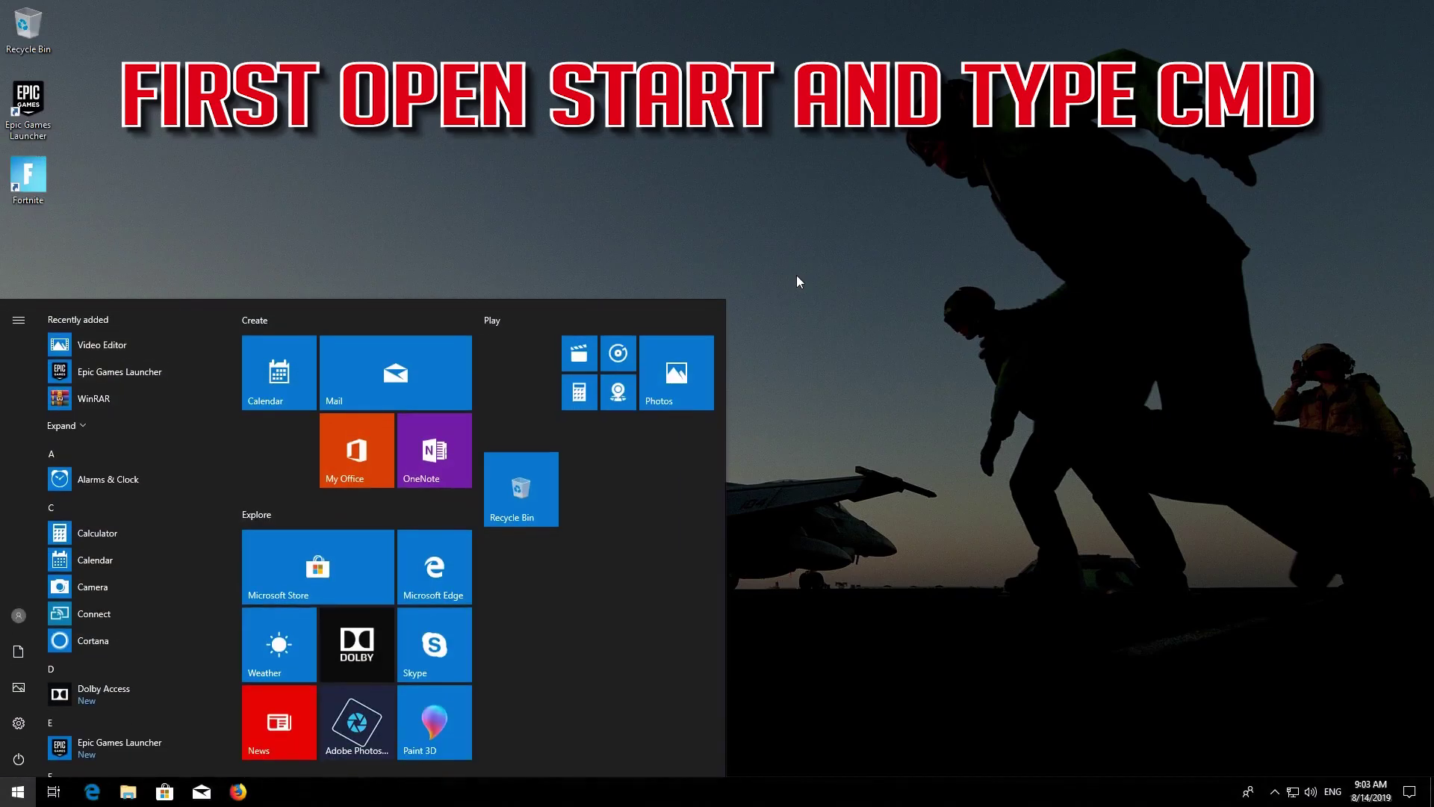
pyautogui.write('cmd')
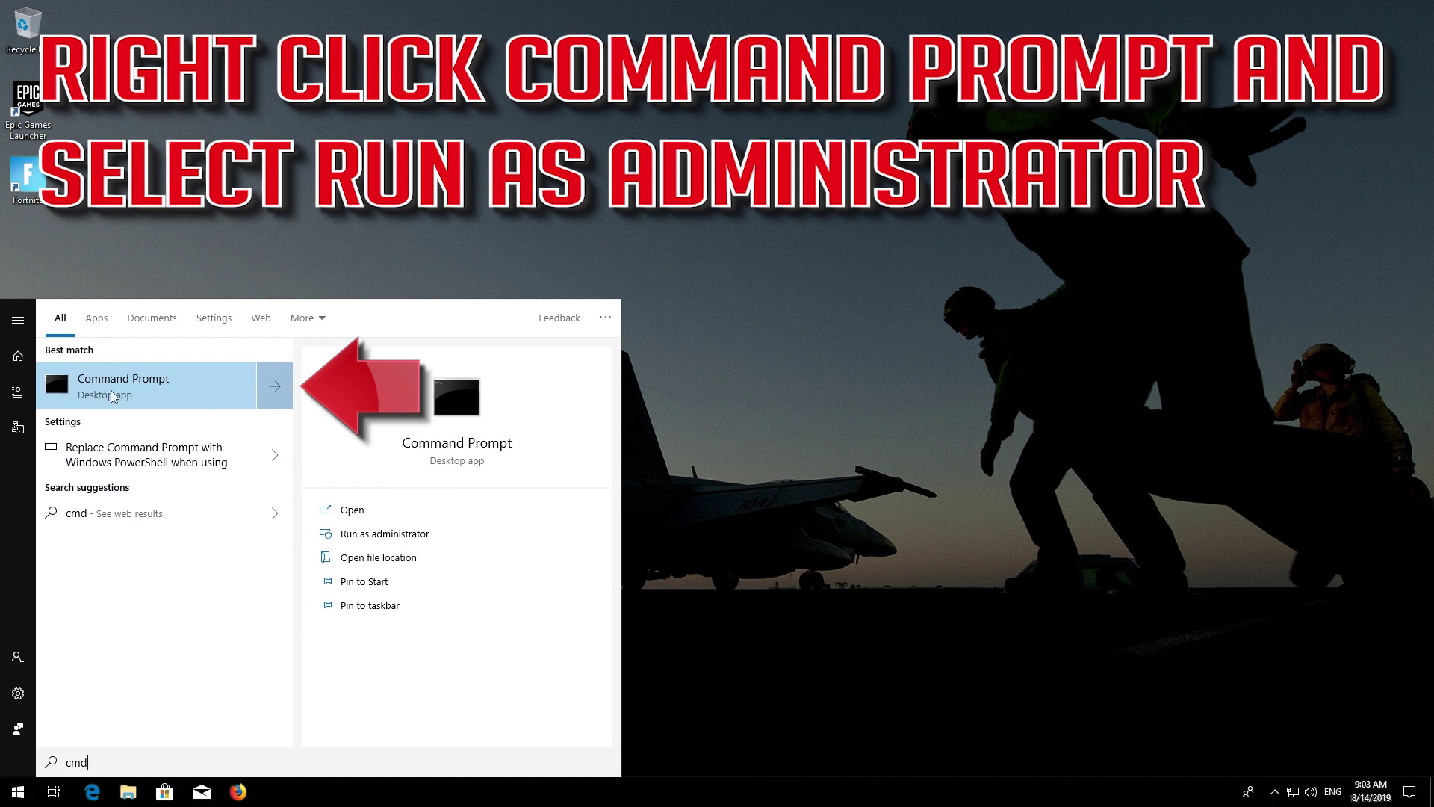
pyautogui.rightClick(154, 387)
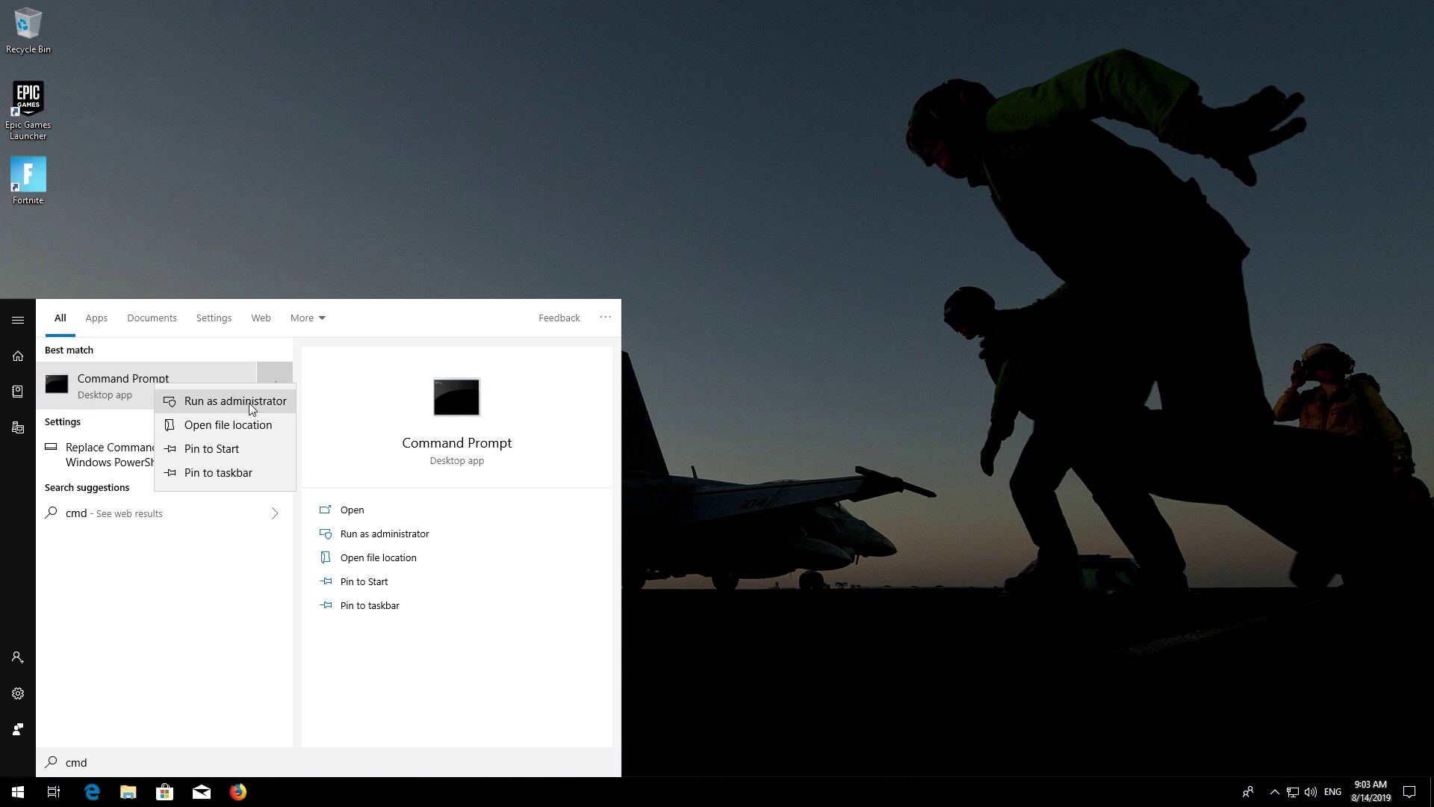
pyautogui.click(252, 407)
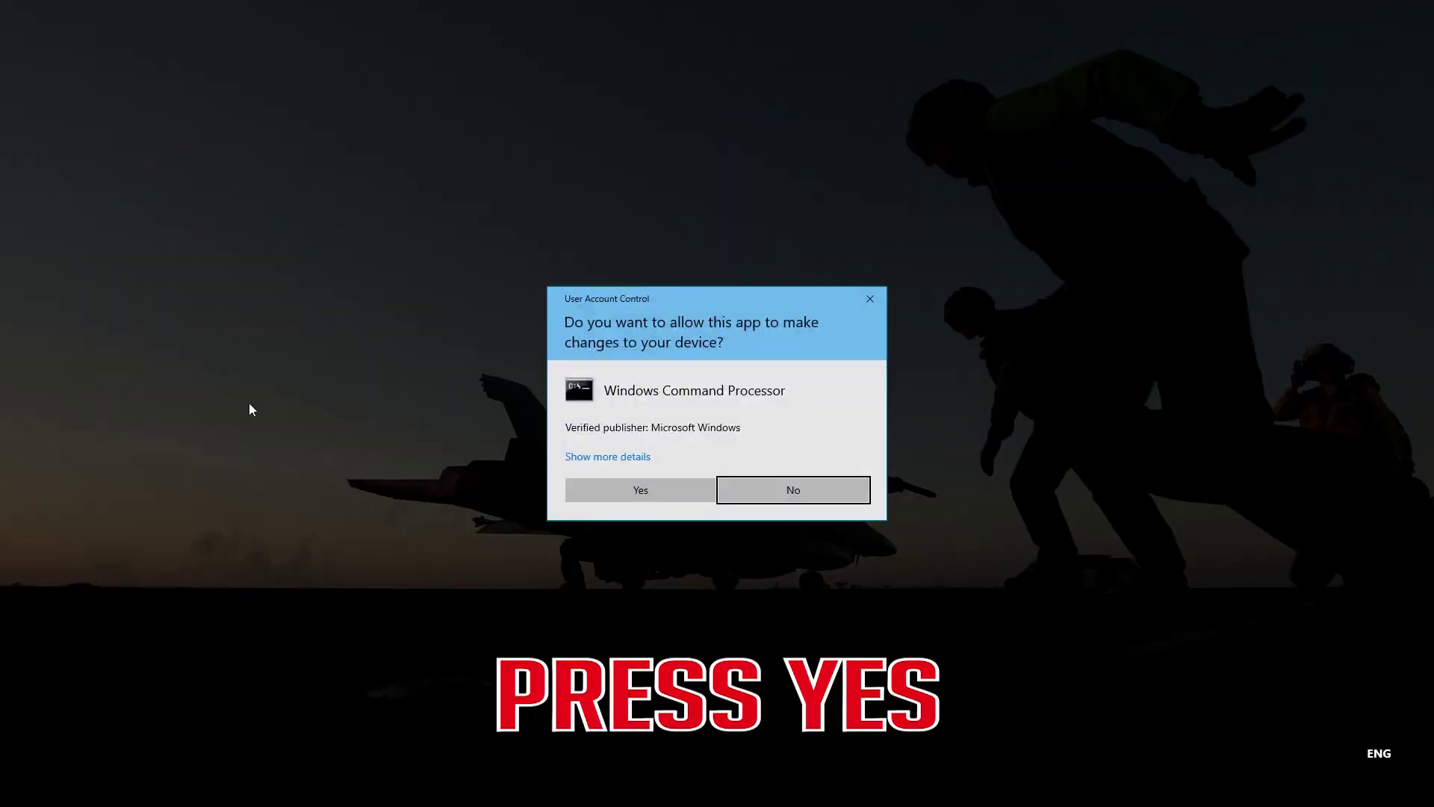
pyautogui.click(648, 490)
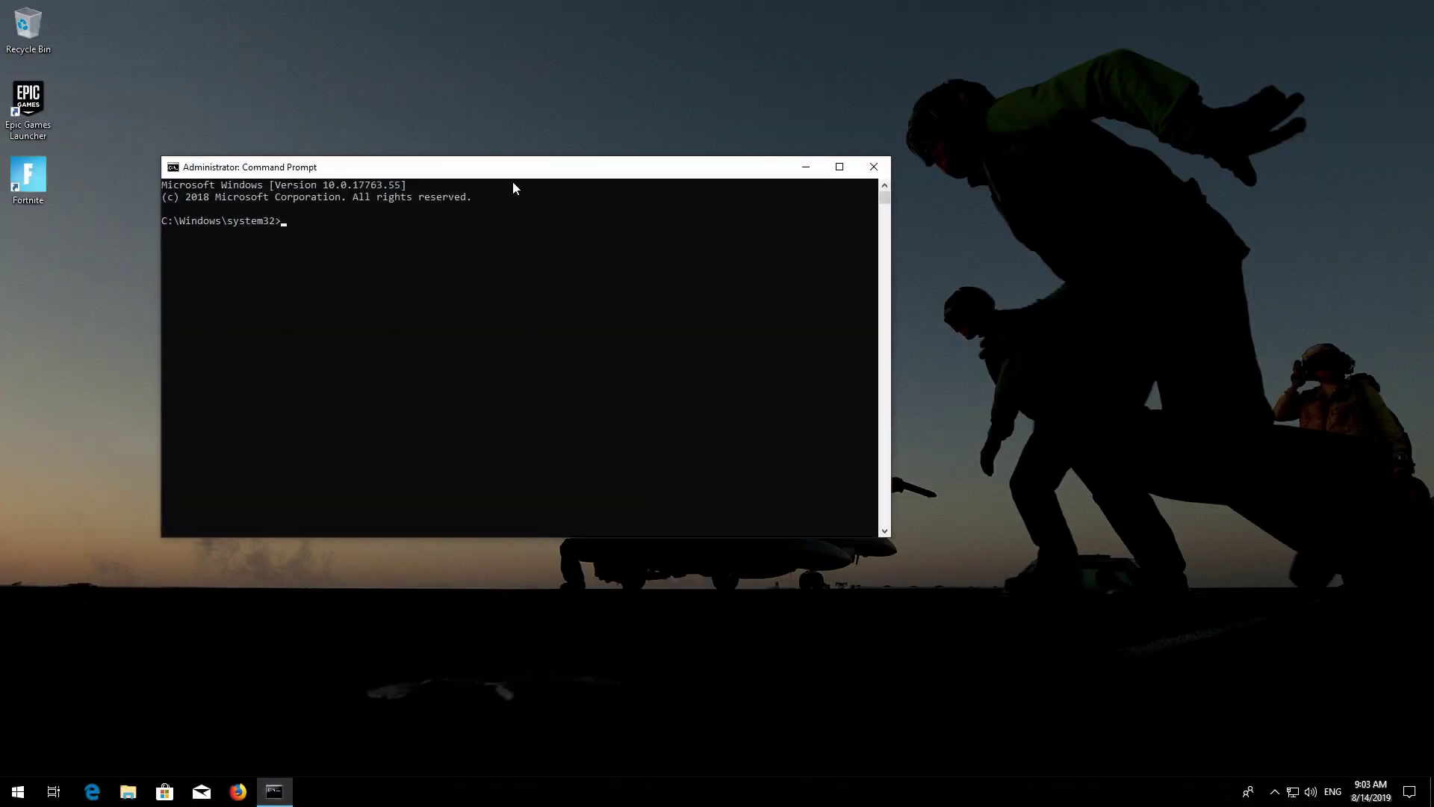
# - Reset TCP/IP with 'netsh int ip reset C:\resetlog.txt' and the Winsock catalog with 'netsh winsock reset'
pyautogui.moveTo(513, 173); pyautogui.dragTo(729, 200)
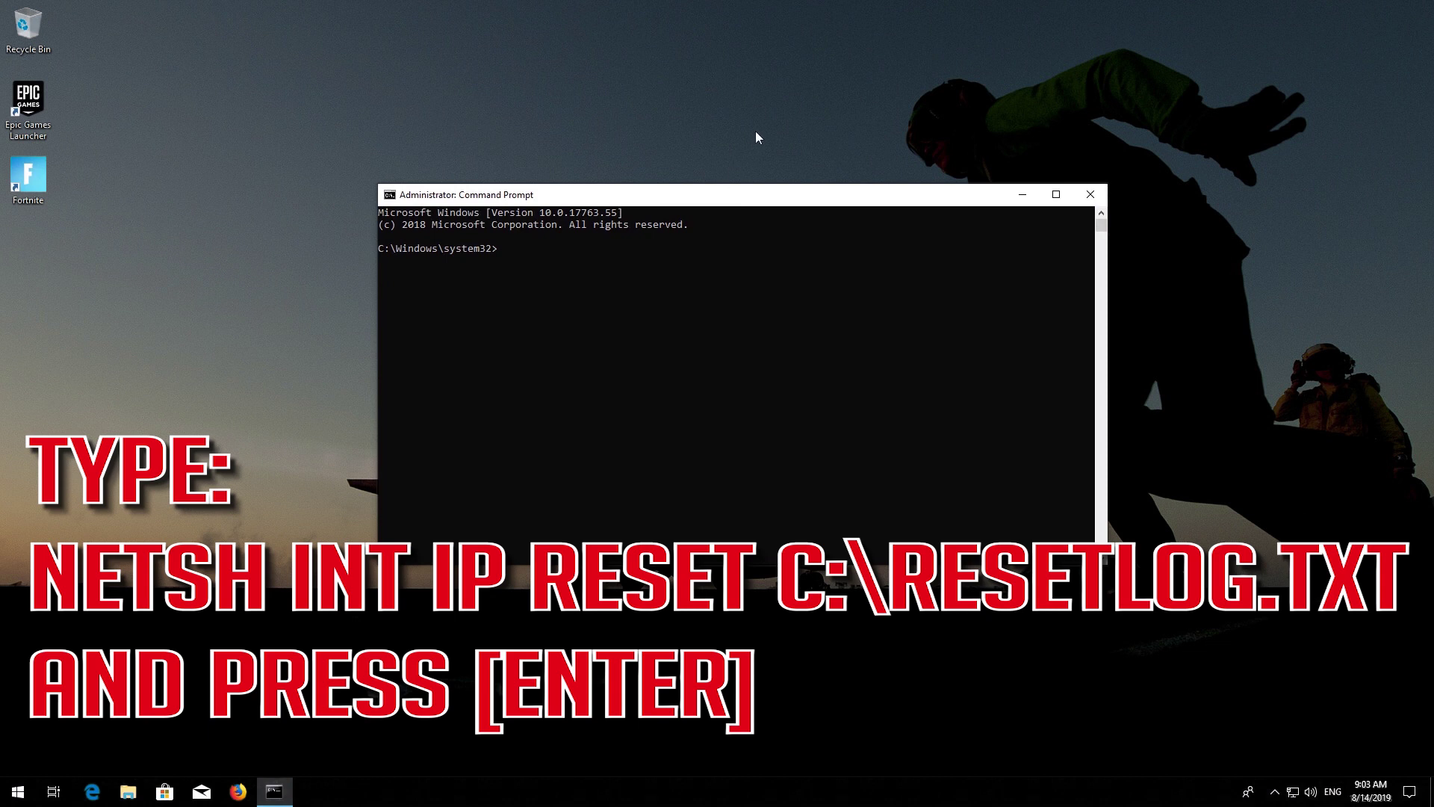
pyautogui.write('netsh int ip reset C:\\resetlog.txt')
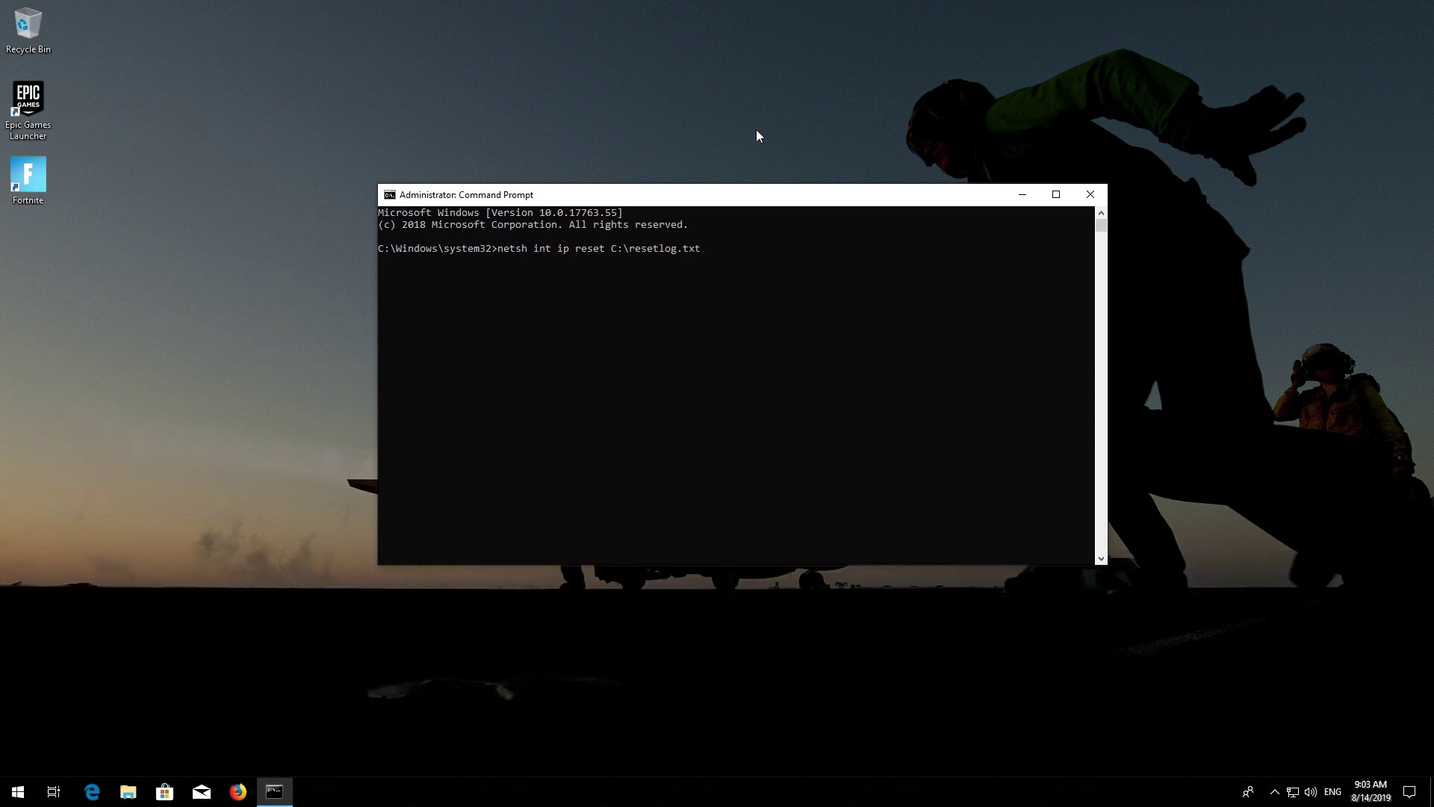
pyautogui.press('Return')
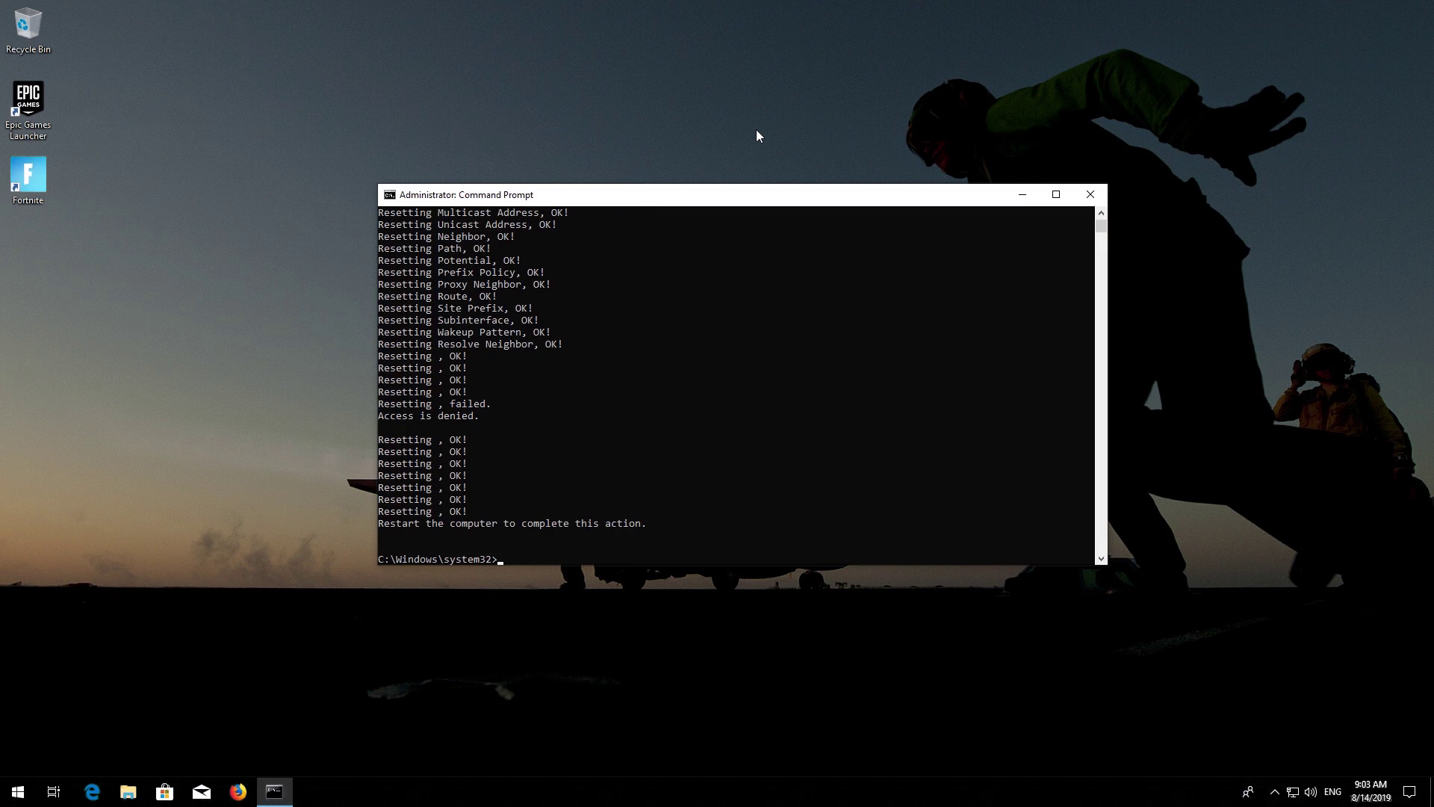
pyautogui.write('netsh')
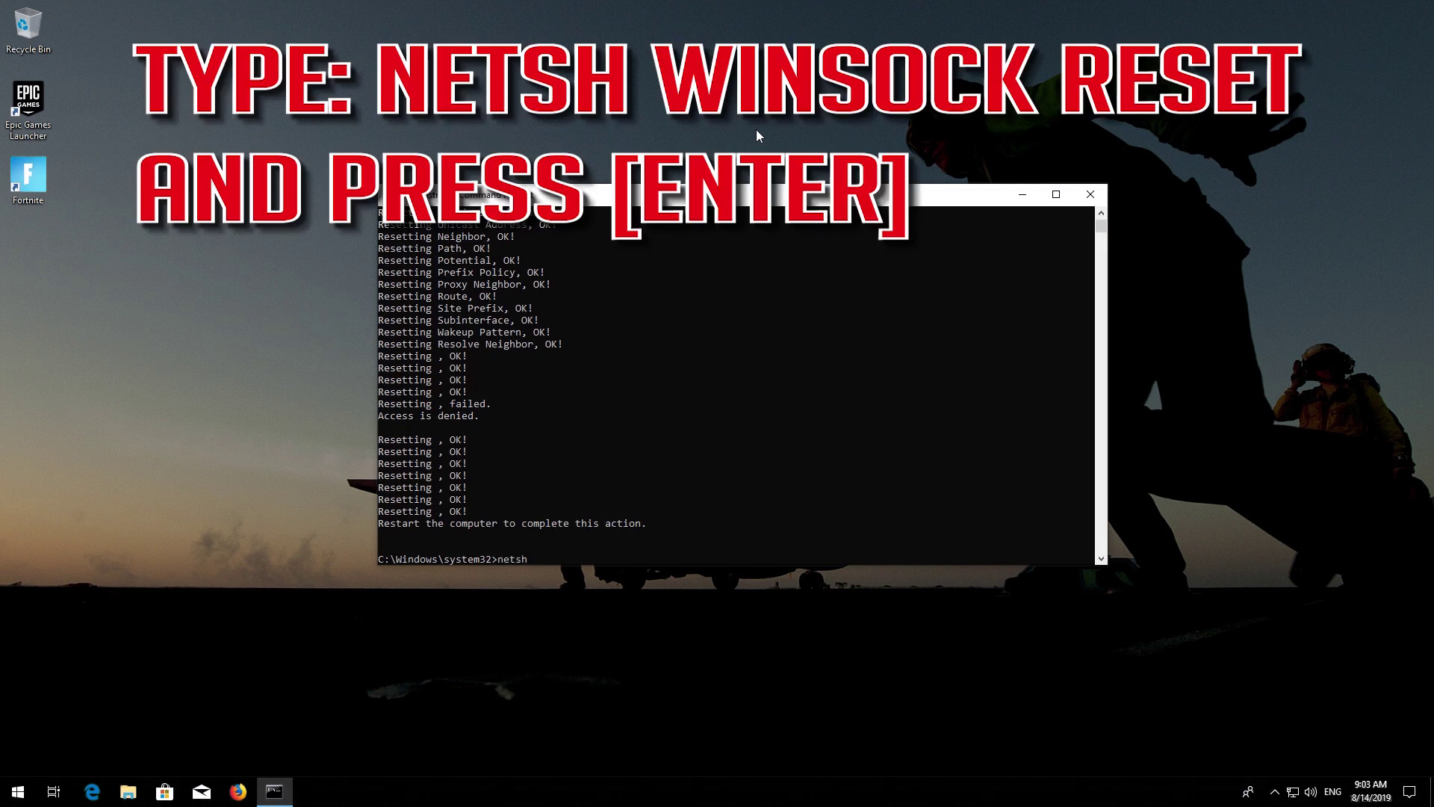
pyautogui.write(' winsock reset')
pyautogui.press('Return')
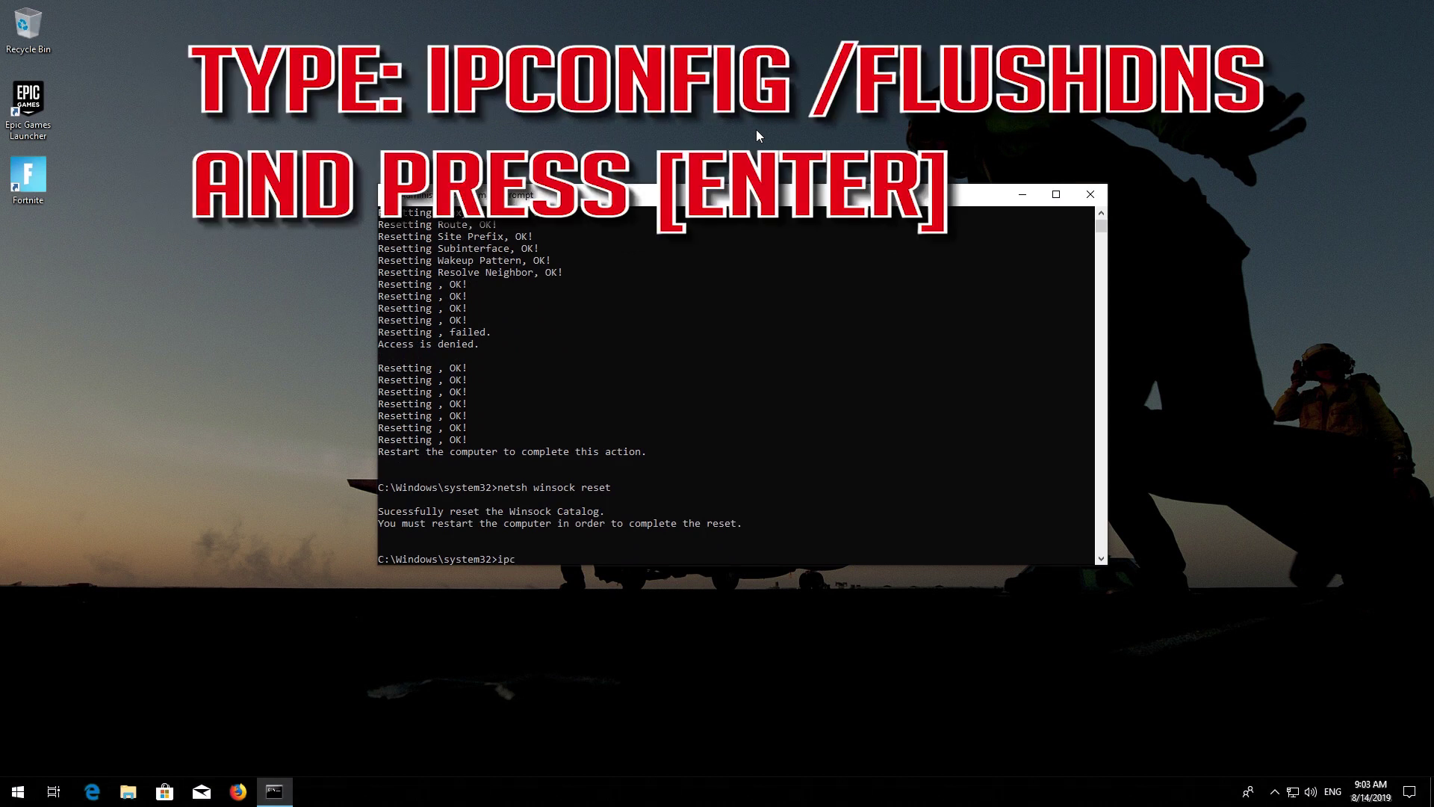
# - Flush the DNS cache with ipconfig /flushdns, then exit Command Prompt
pyautogui.write('ipconfig /flushdns')
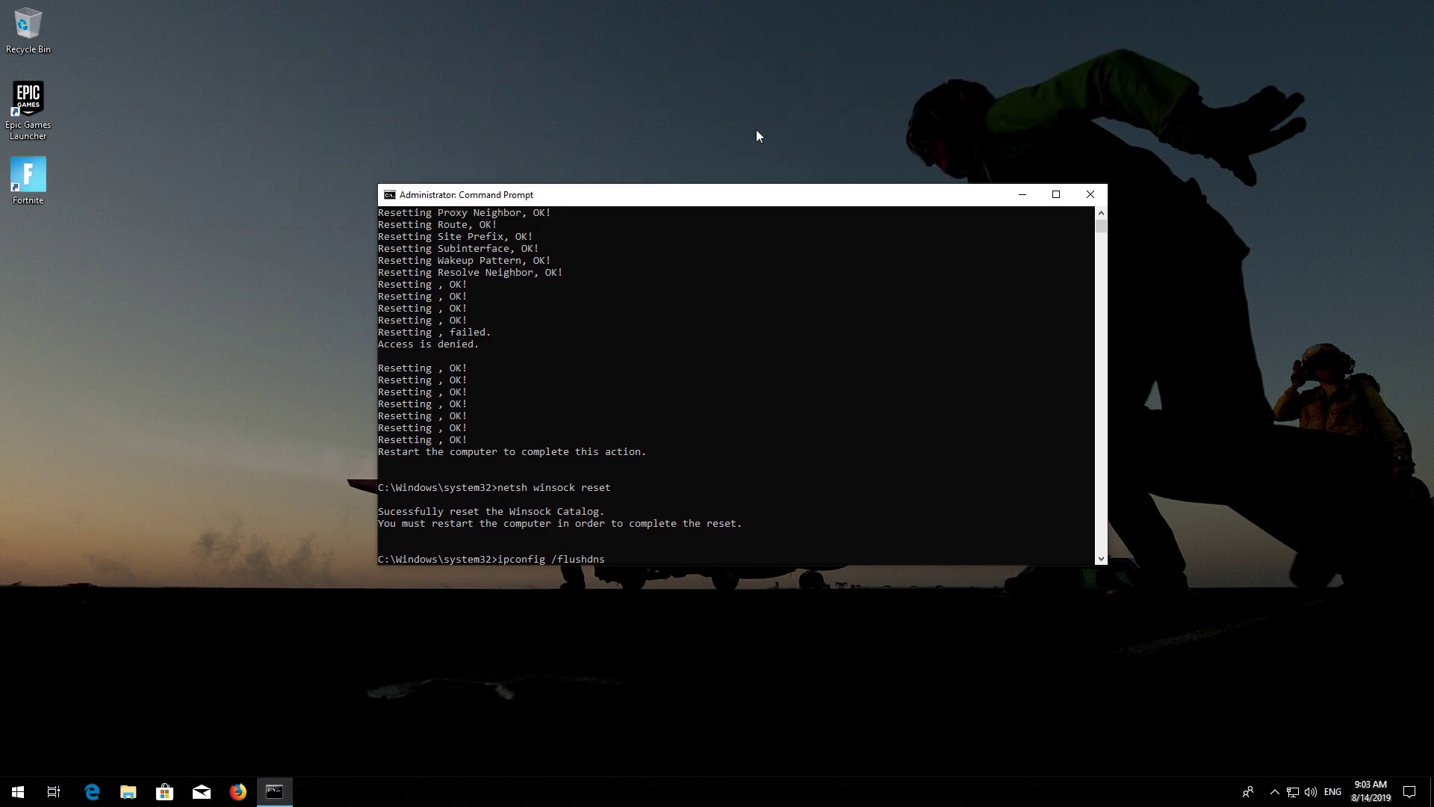
pyautogui.press('Return')
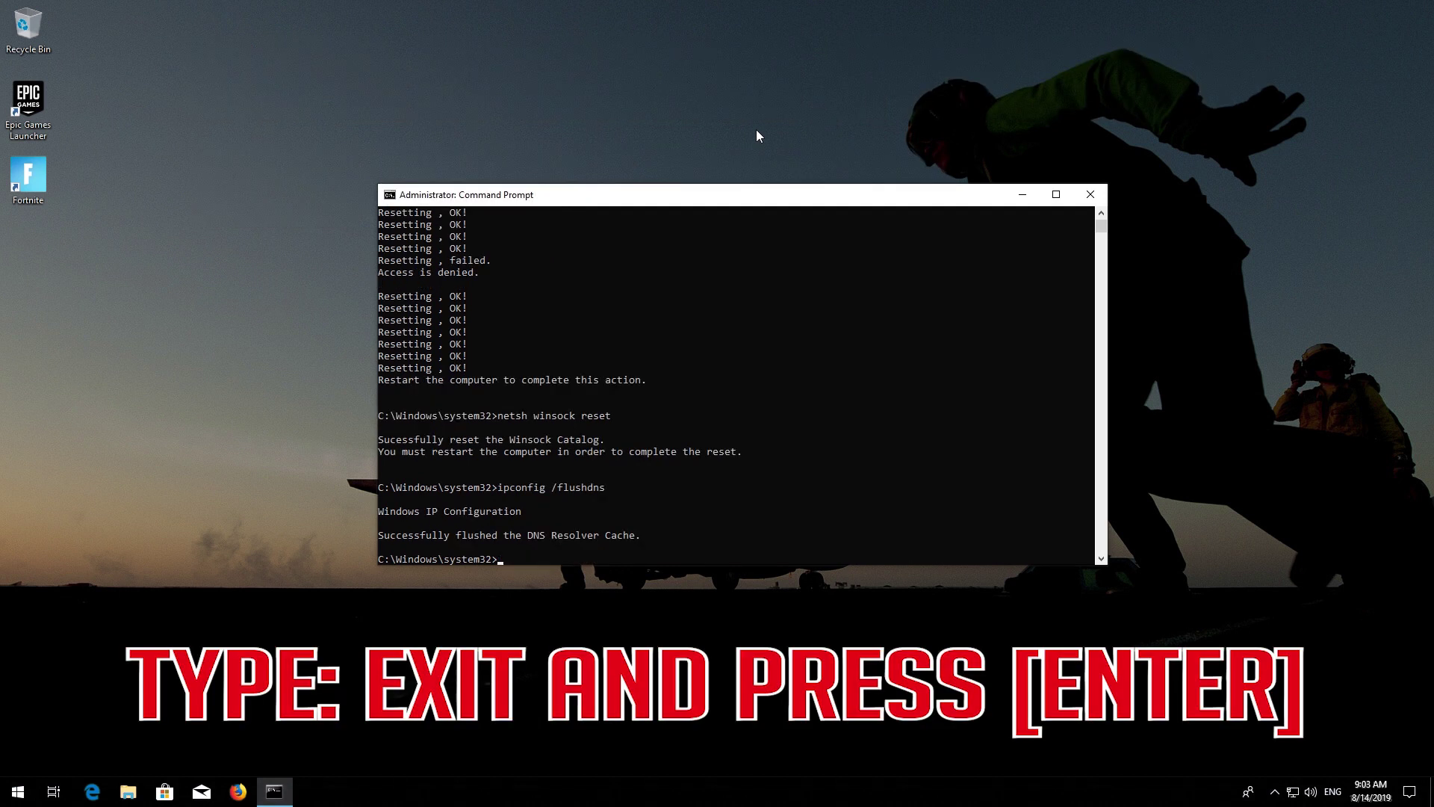
pyautogui.write('exit')
pyautogui.press('Return')
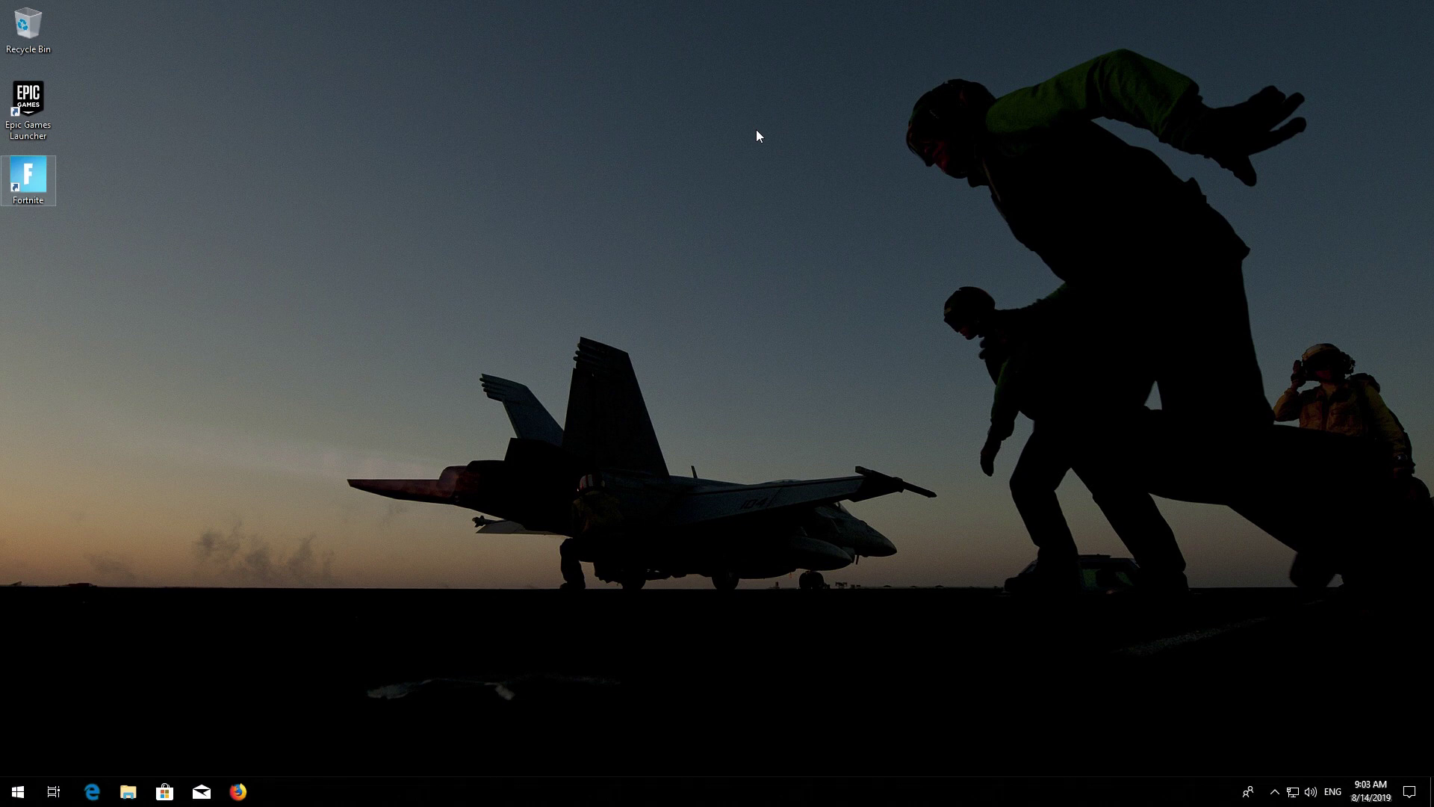
# - Open Windows Settings from the Start menu's Settings gear
pyautogui.click(18, 791)
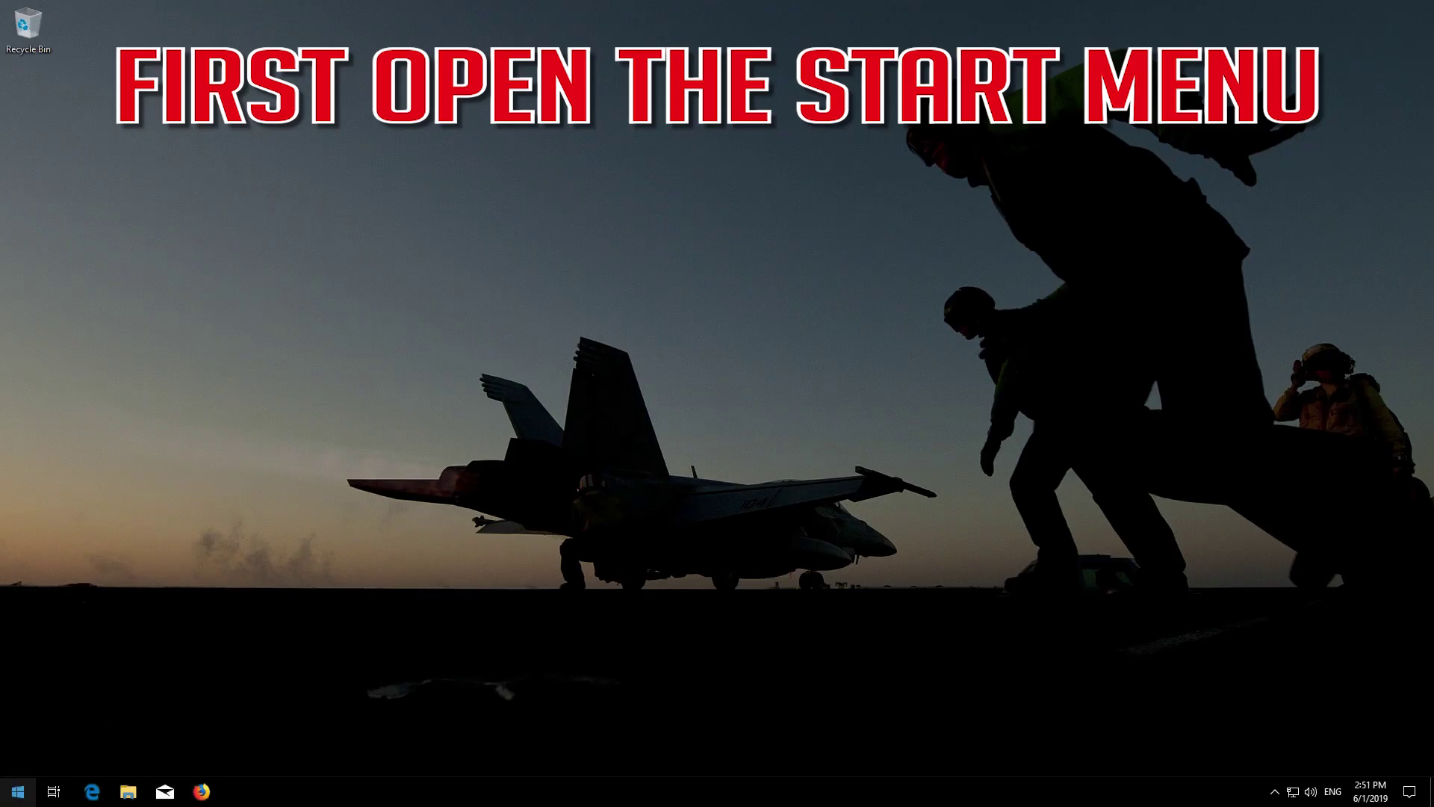
pyautogui.click(18, 792)
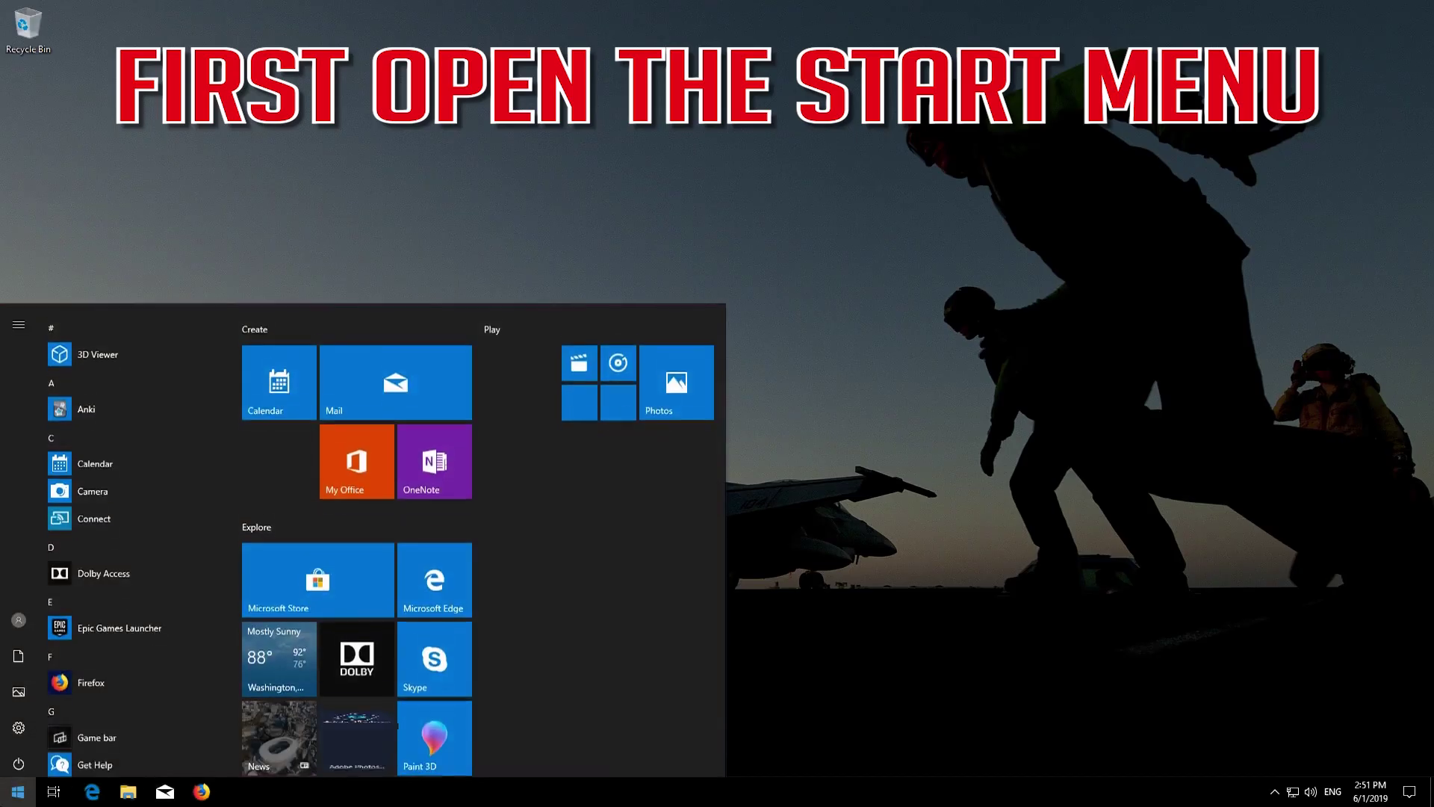
pyautogui.click(18, 722)
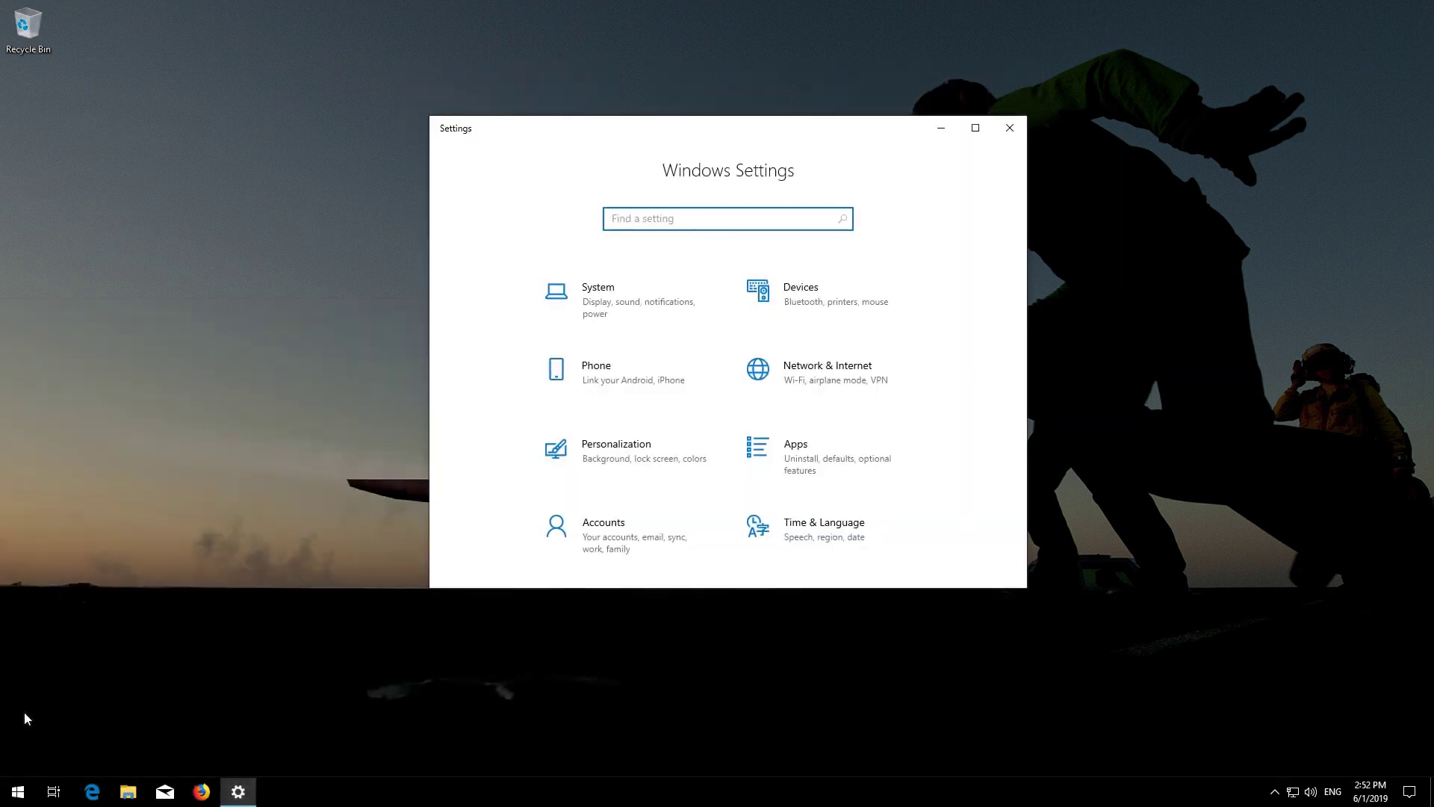
# - Under Network & Internet, open Network reset and confirm Reset now with Yes
pyautogui.click(845, 373)
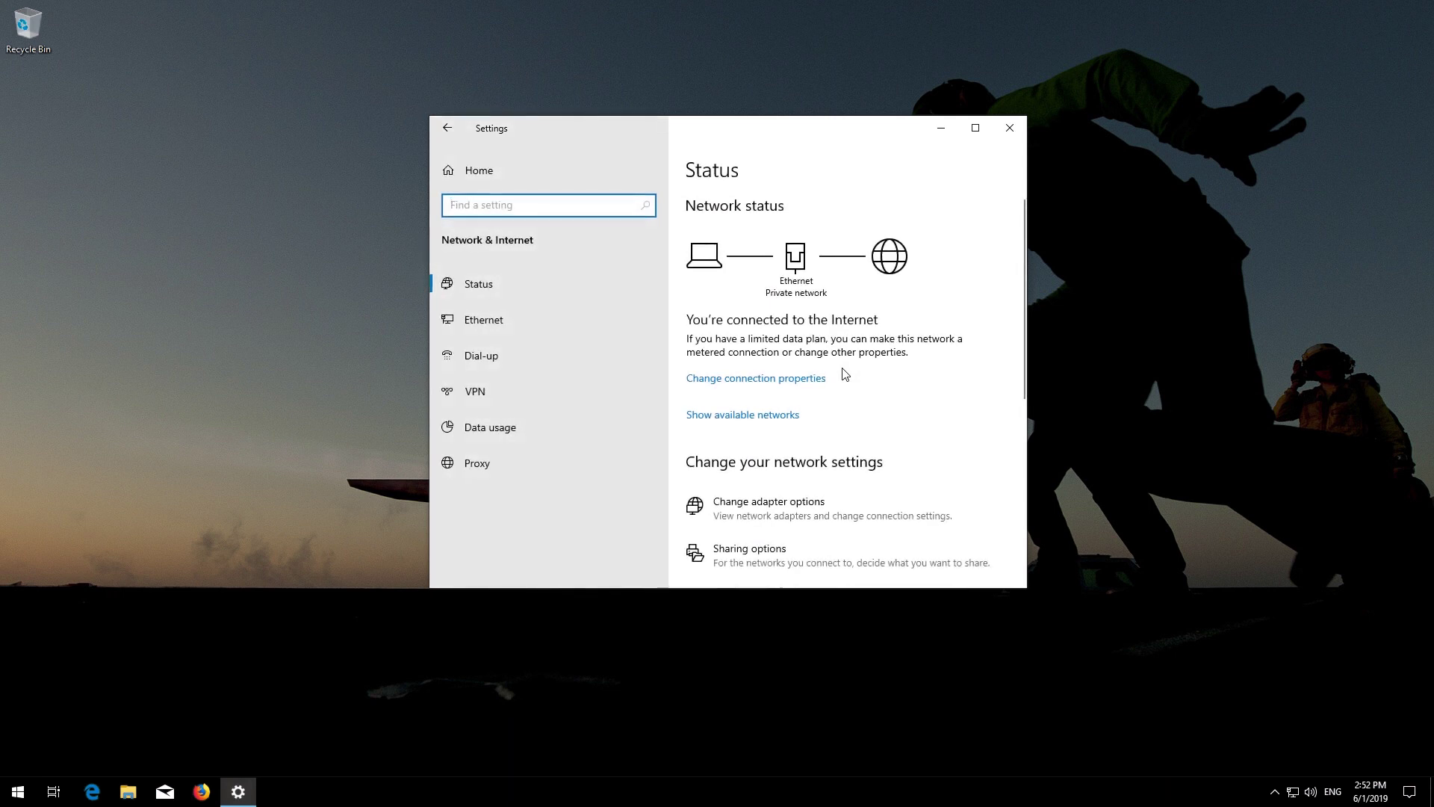
pyautogui.scroll(-4, 845, 373)
pyautogui.scroll(-1, 845, 373)
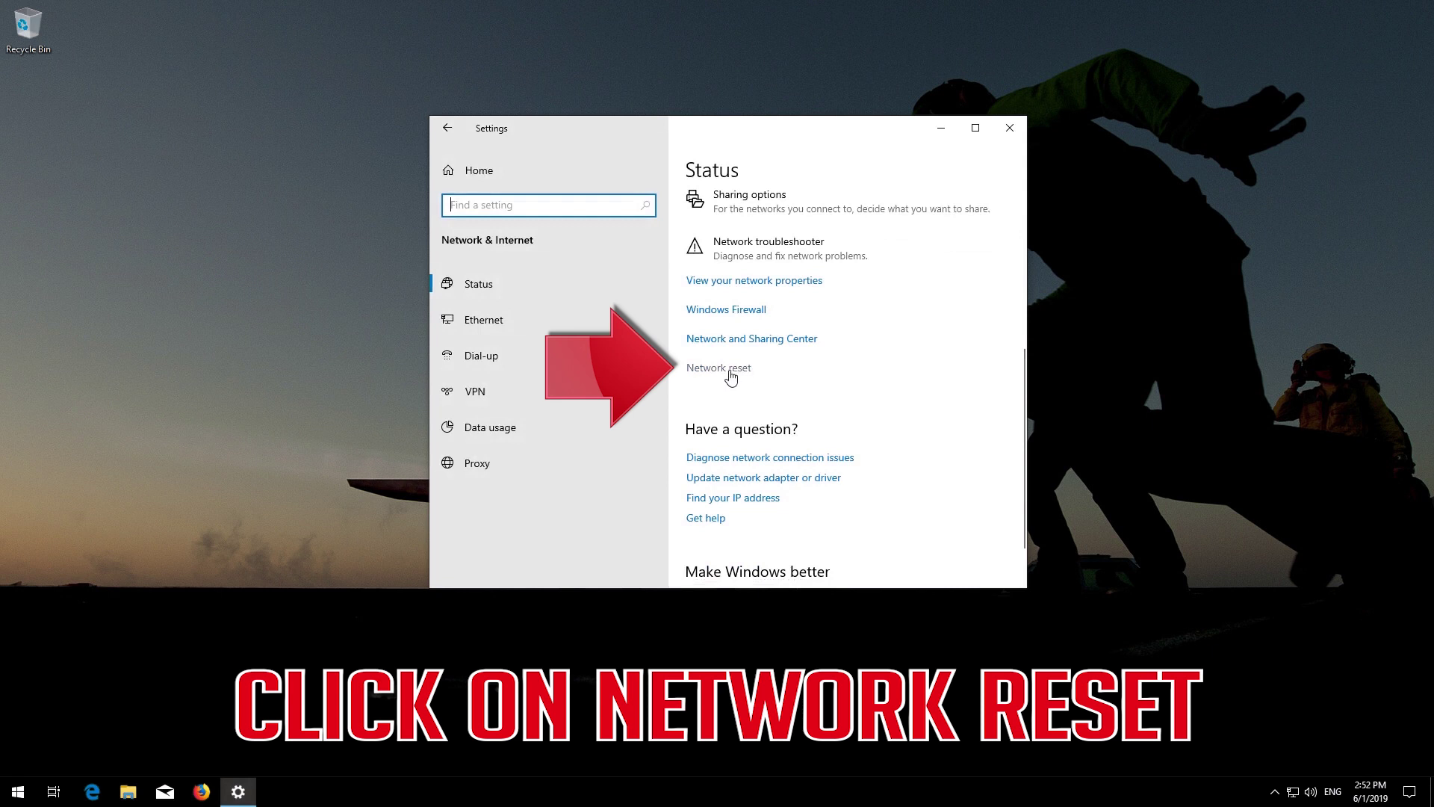
pyautogui.click(719, 367)
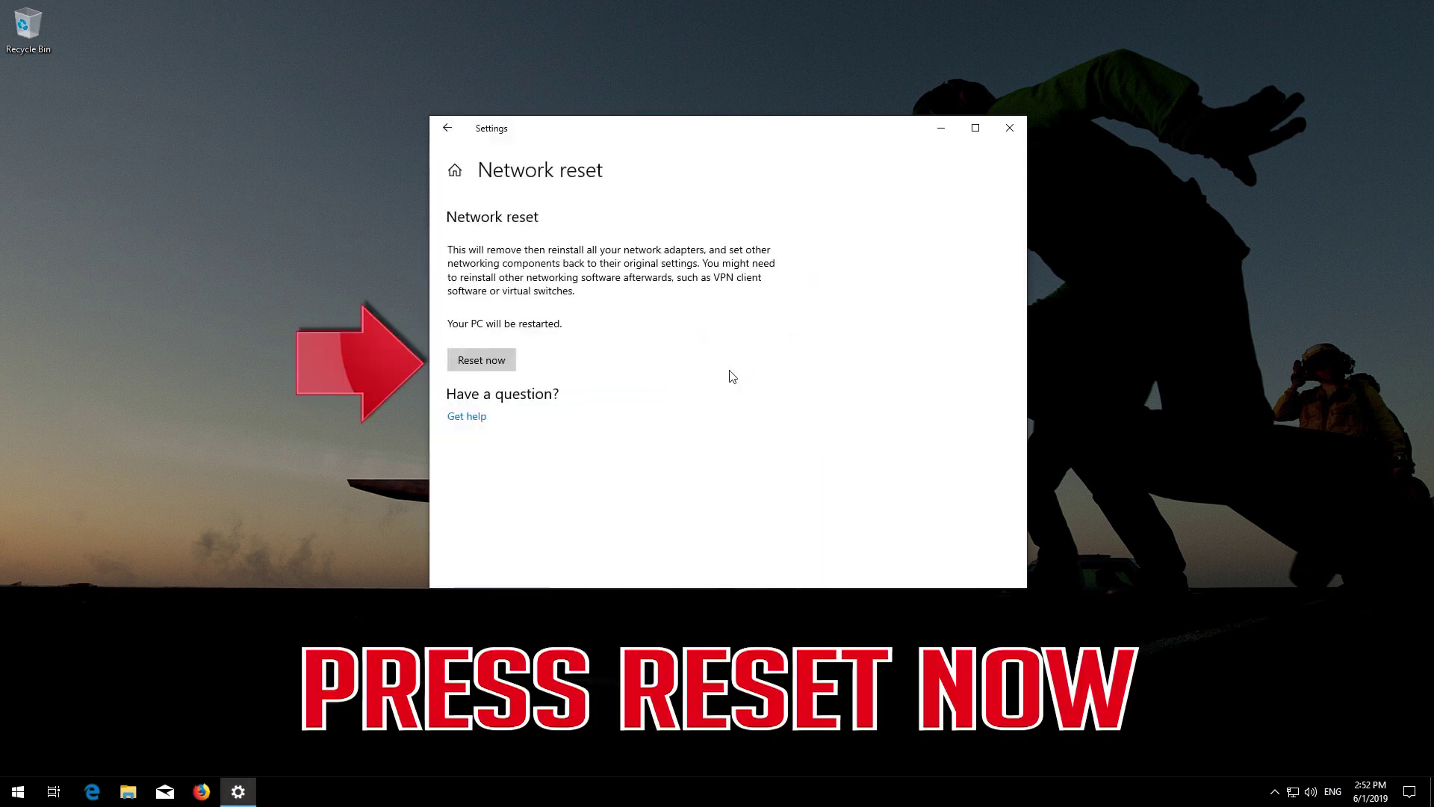
pyautogui.click(496, 363)
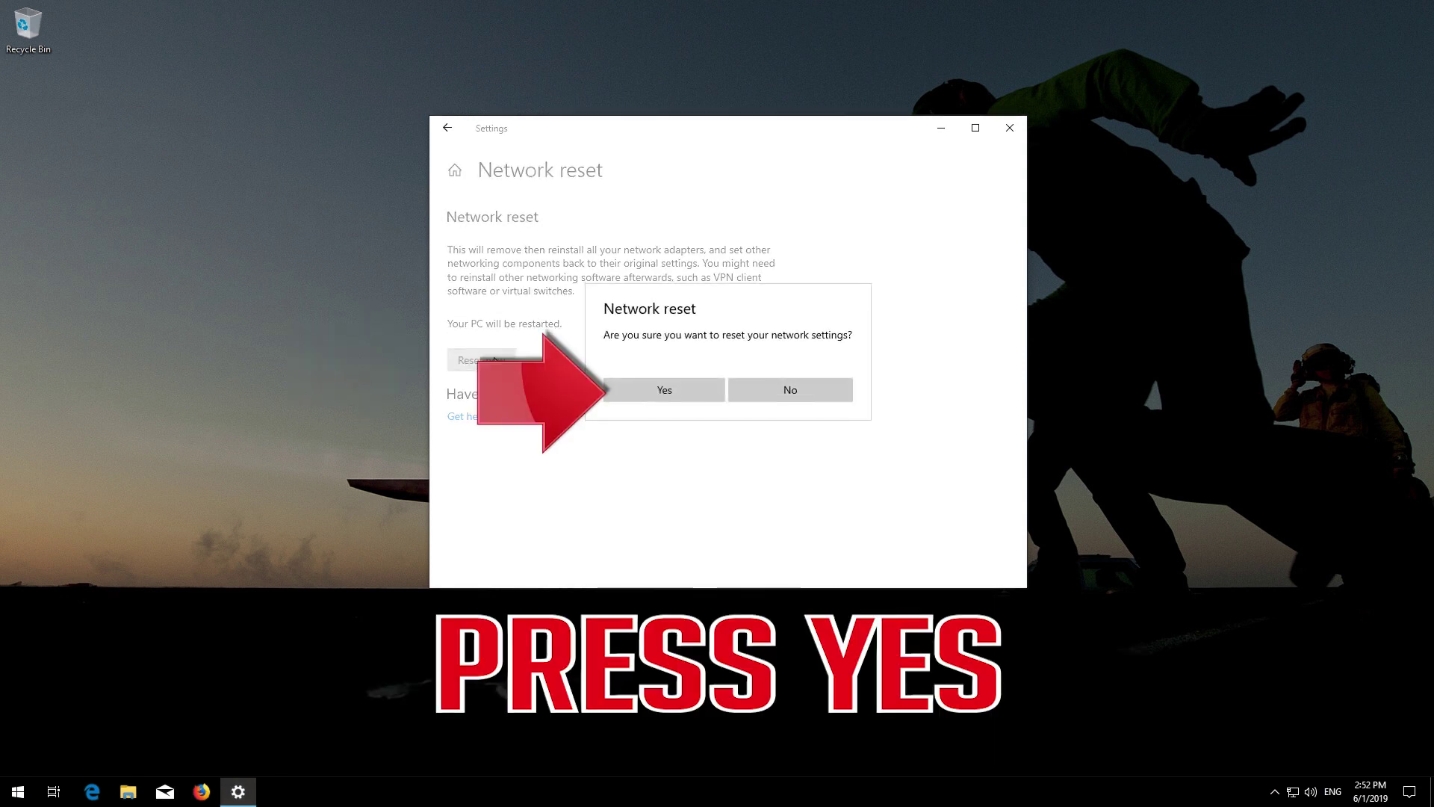
pyautogui.click(682, 381)
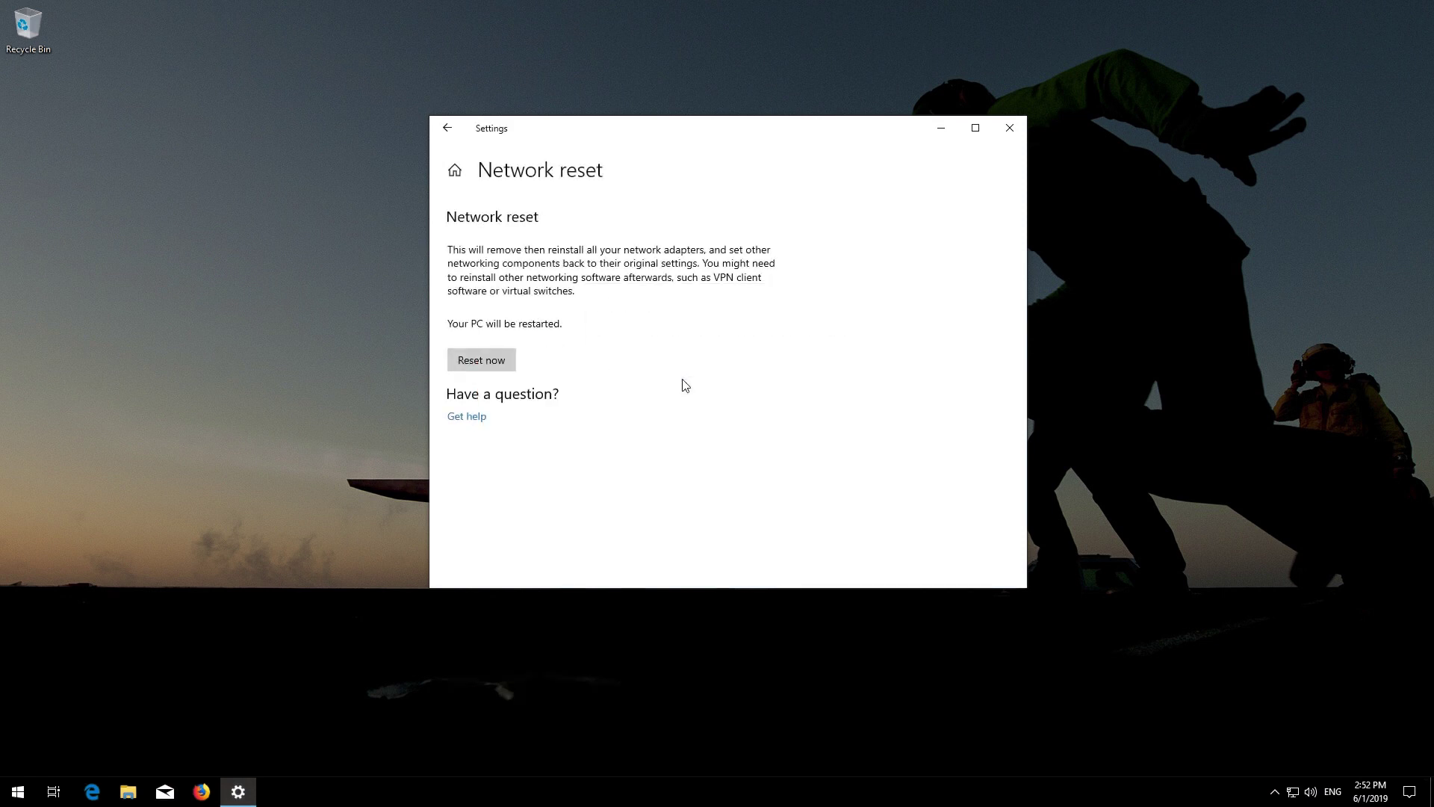
# - Restart the PC from the Start menu's Power options
pyautogui.click(9, 783)
pyautogui.click(18, 759)
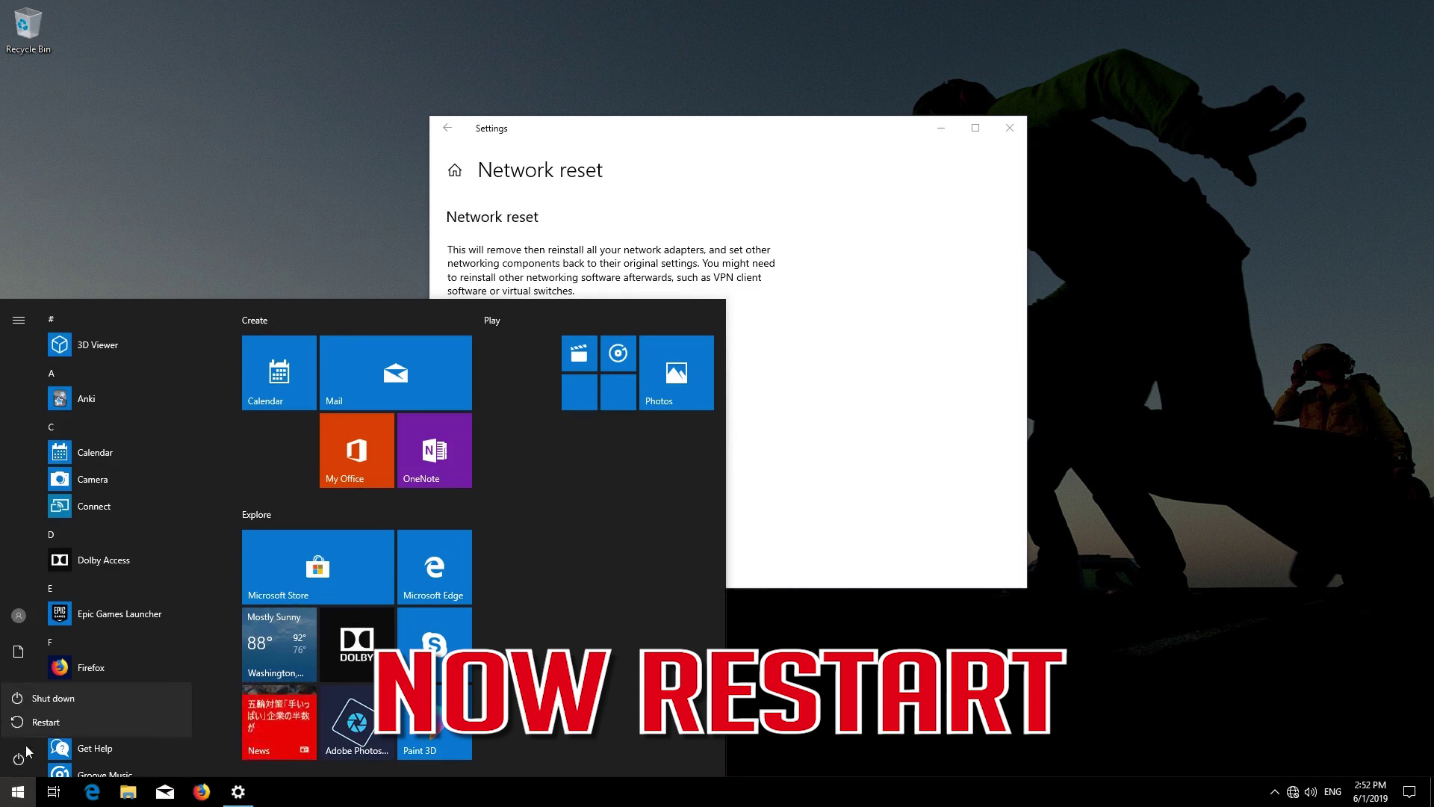
pyautogui.click(46, 722)
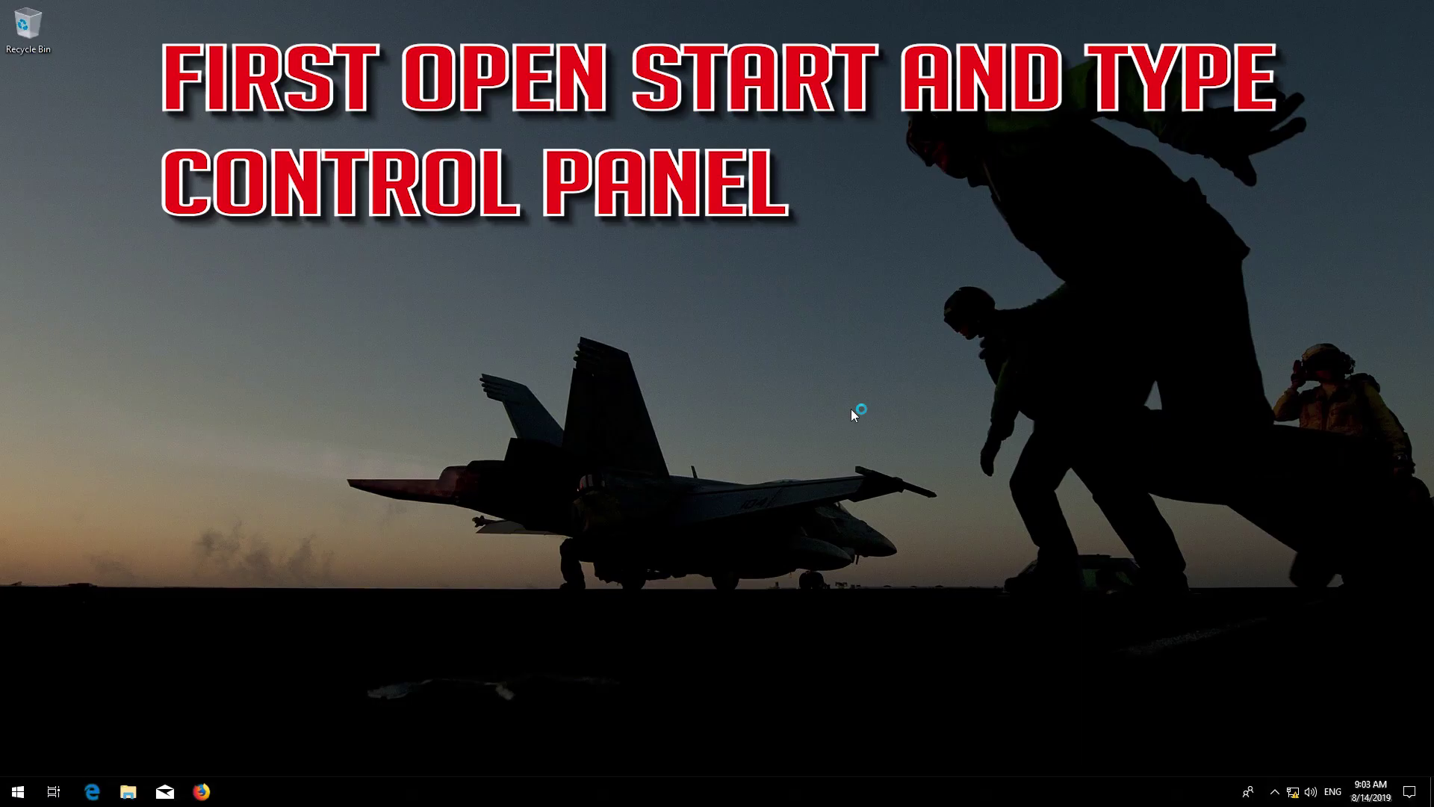
# - Reopen Control Panel by searching 'control panel' in the Start menu
pyautogui.press('super')
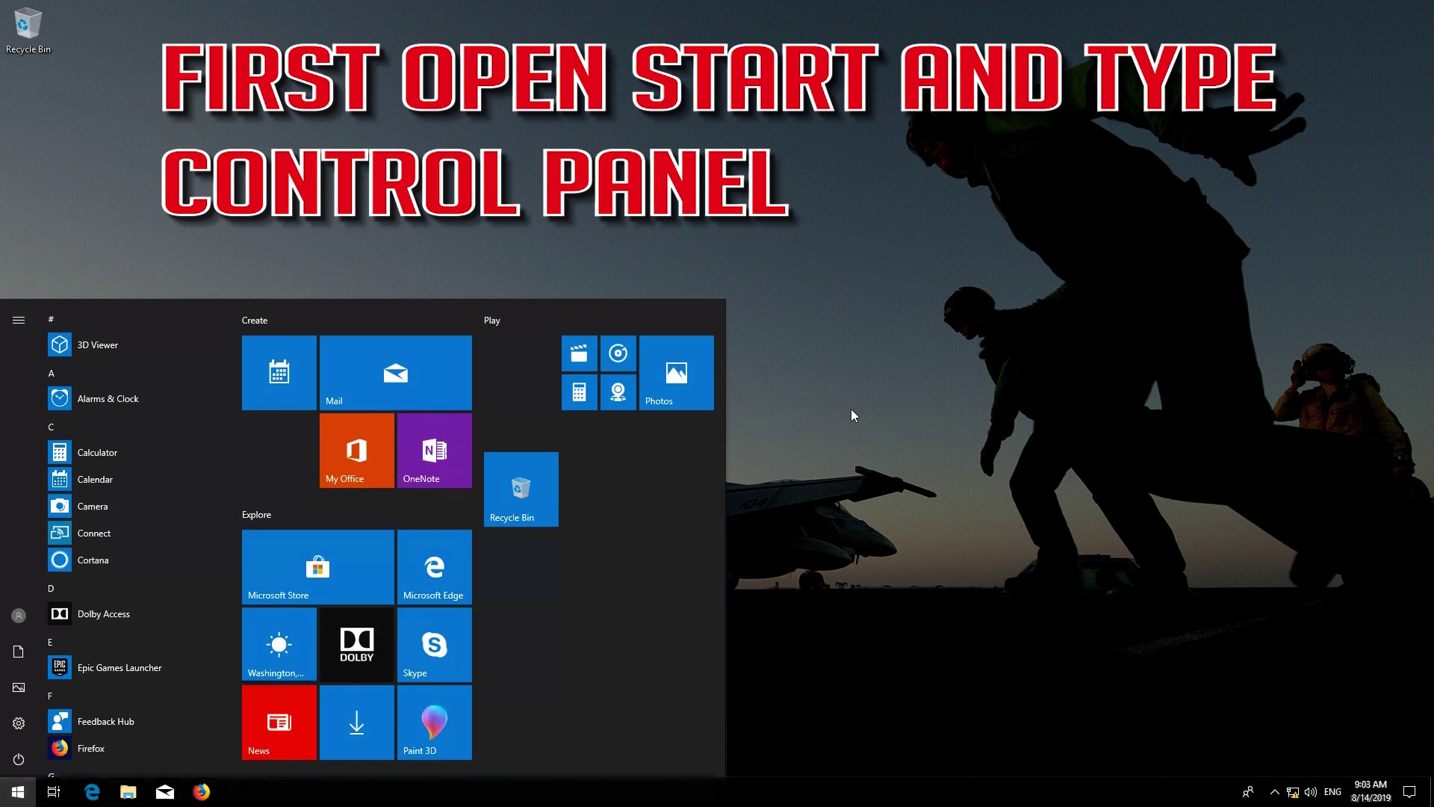
pyautogui.write('control ')
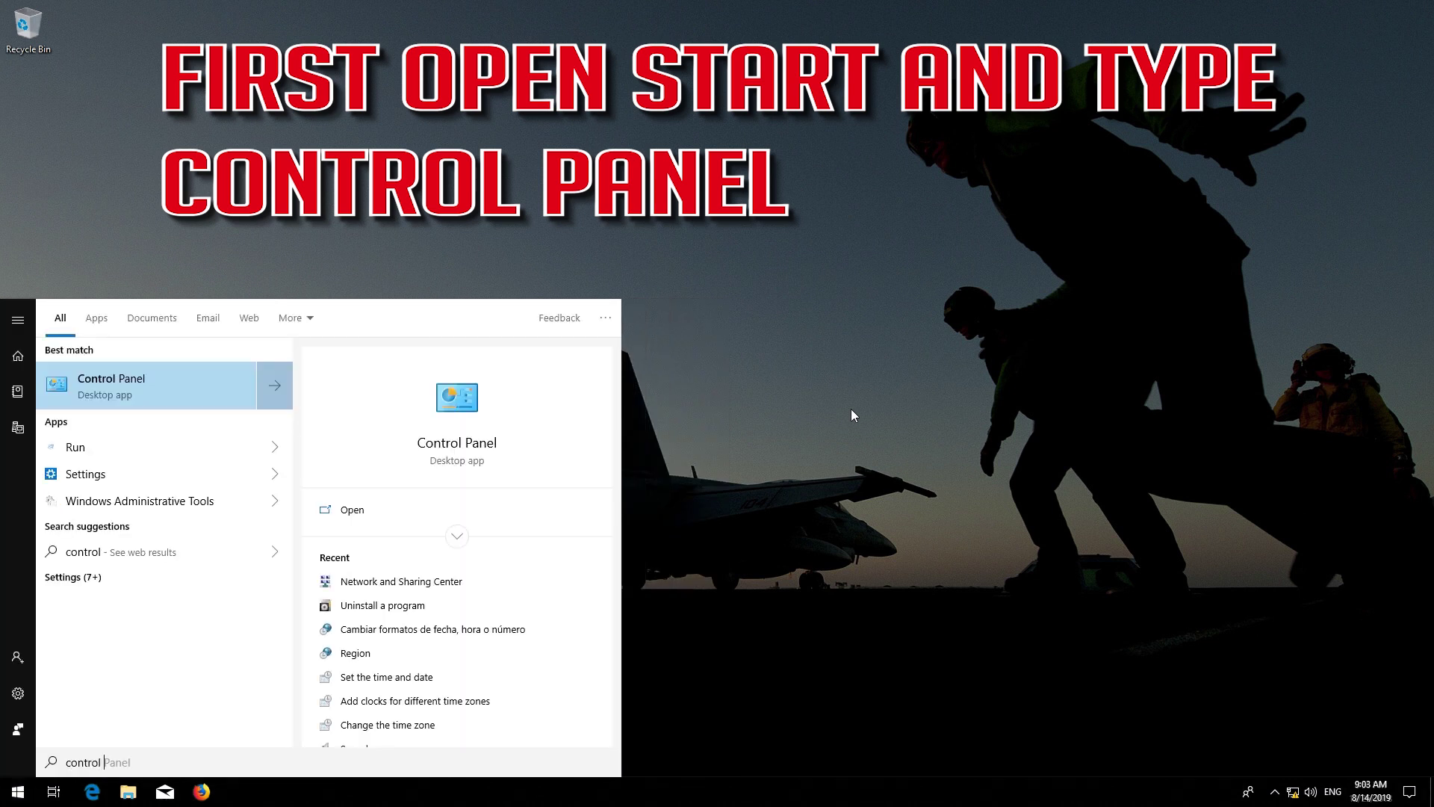
pyautogui.write('panel')
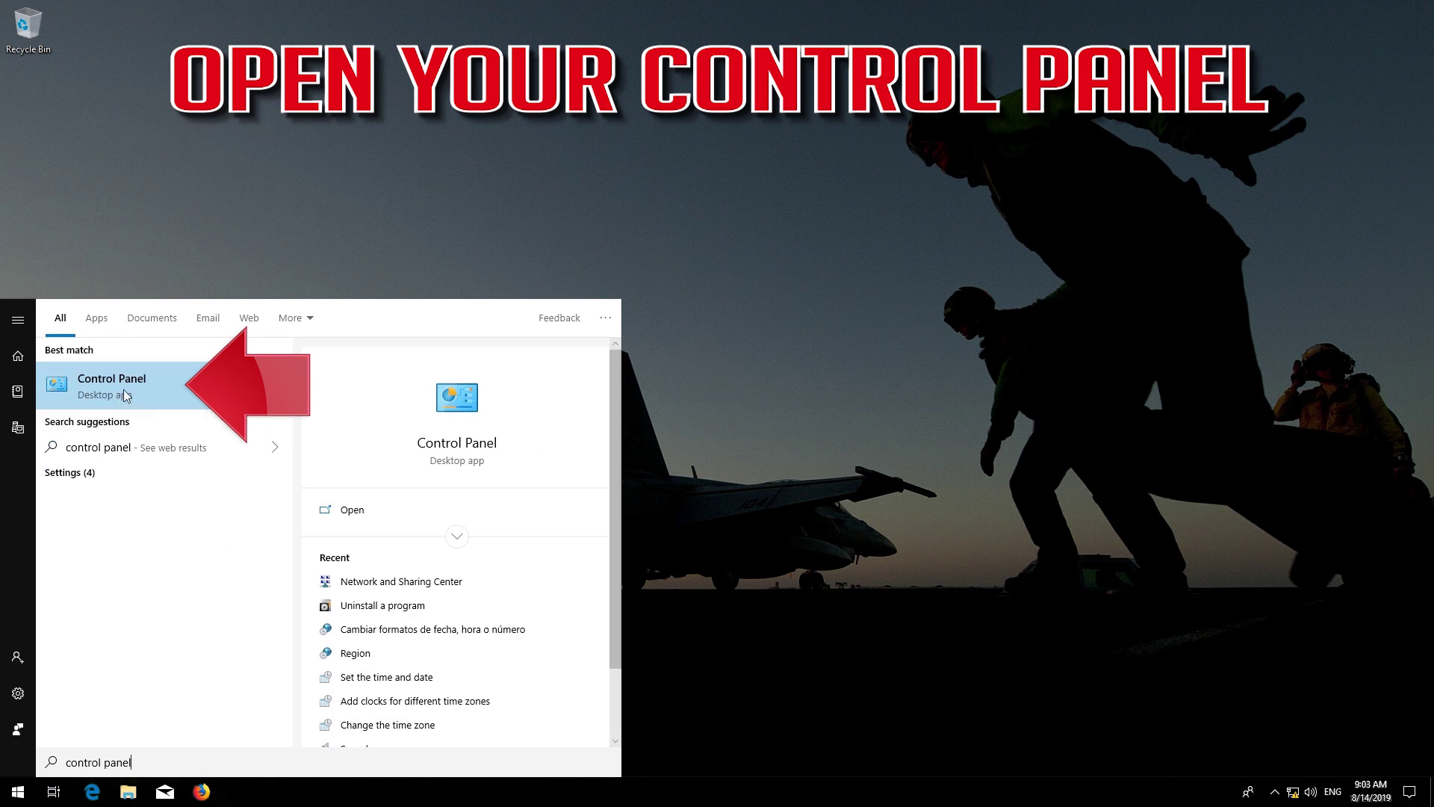
pyautogui.click(168, 387)
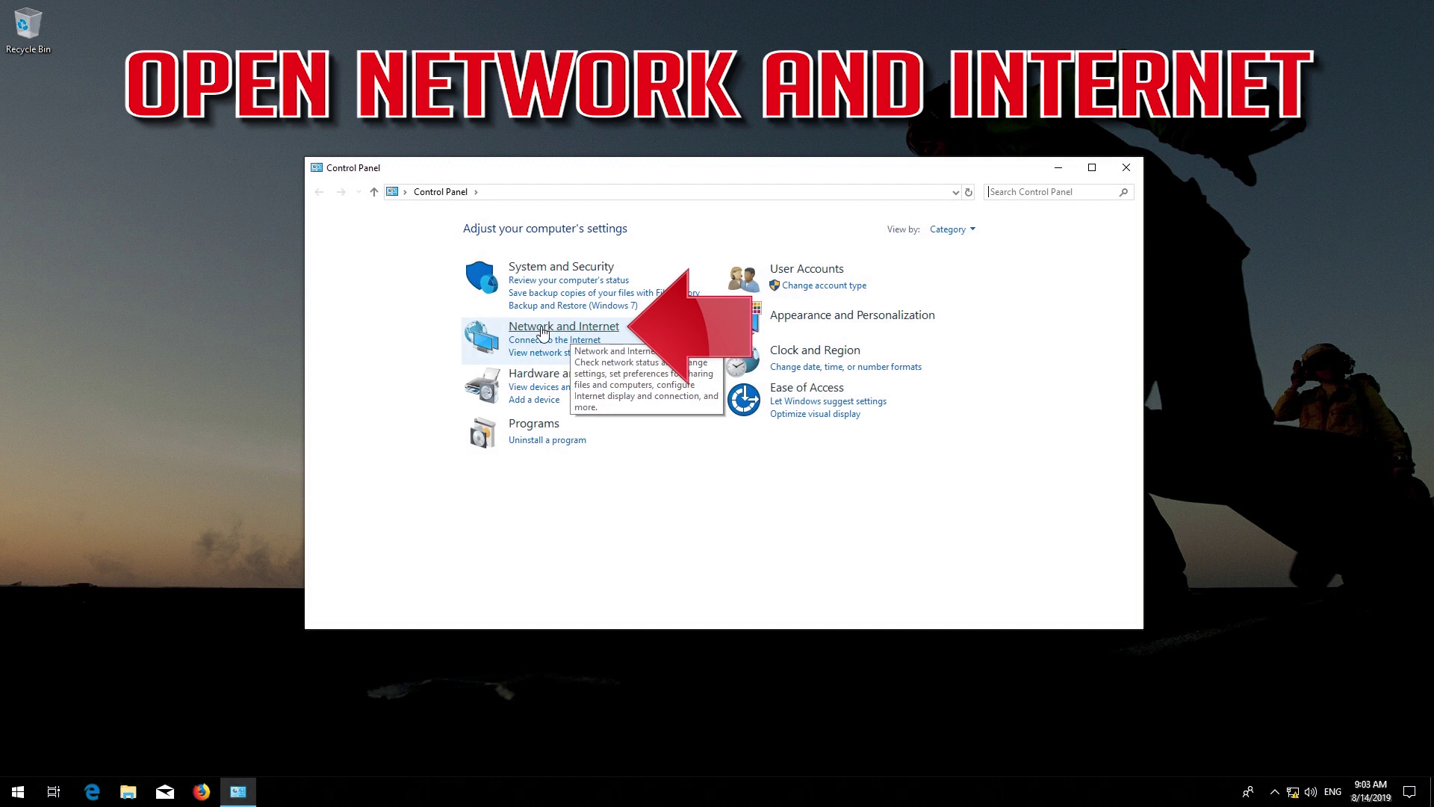
# - Reach Network Connections via Network and Sharing Center and select the Ethernet adapter
pyautogui.click(586, 327)
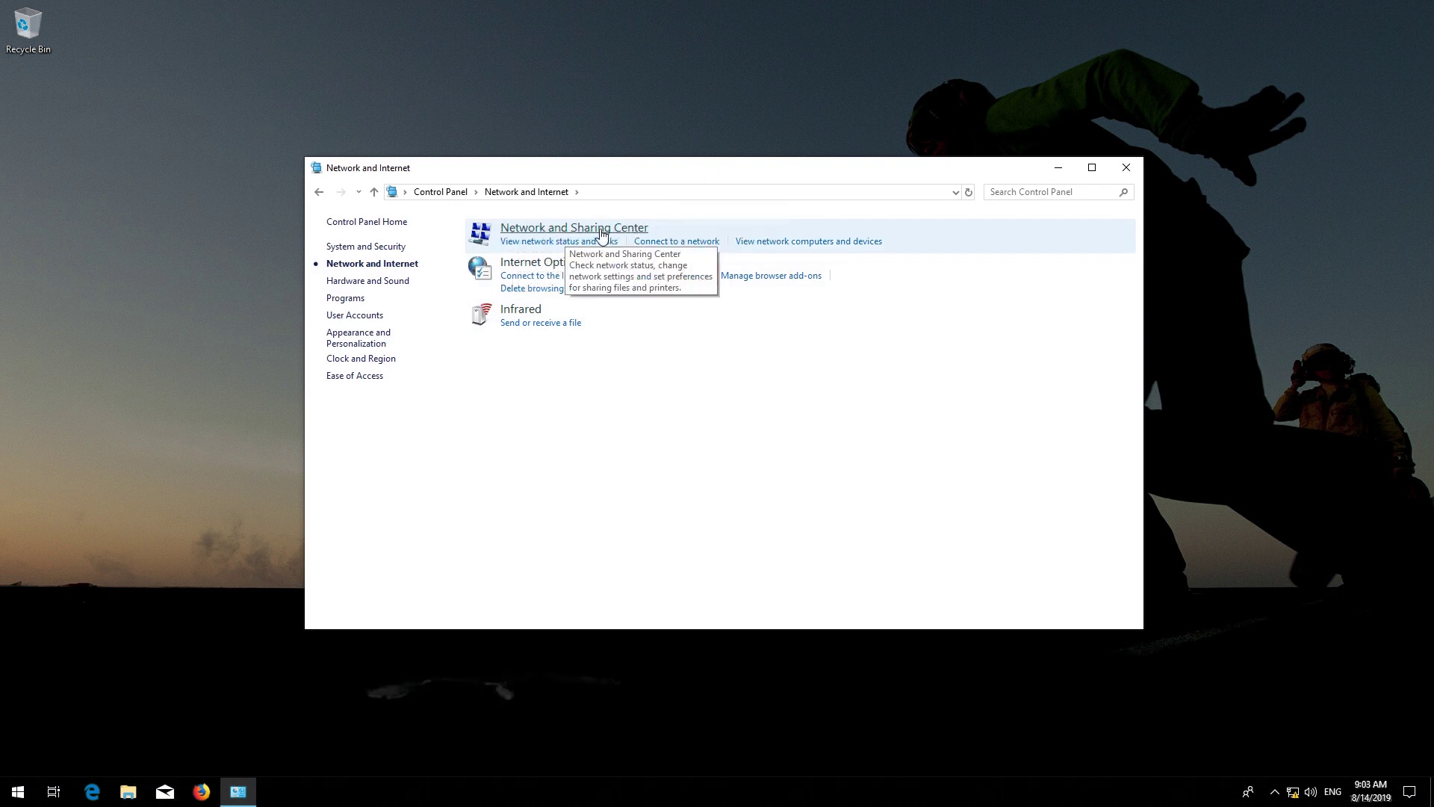
pyautogui.click(601, 230)
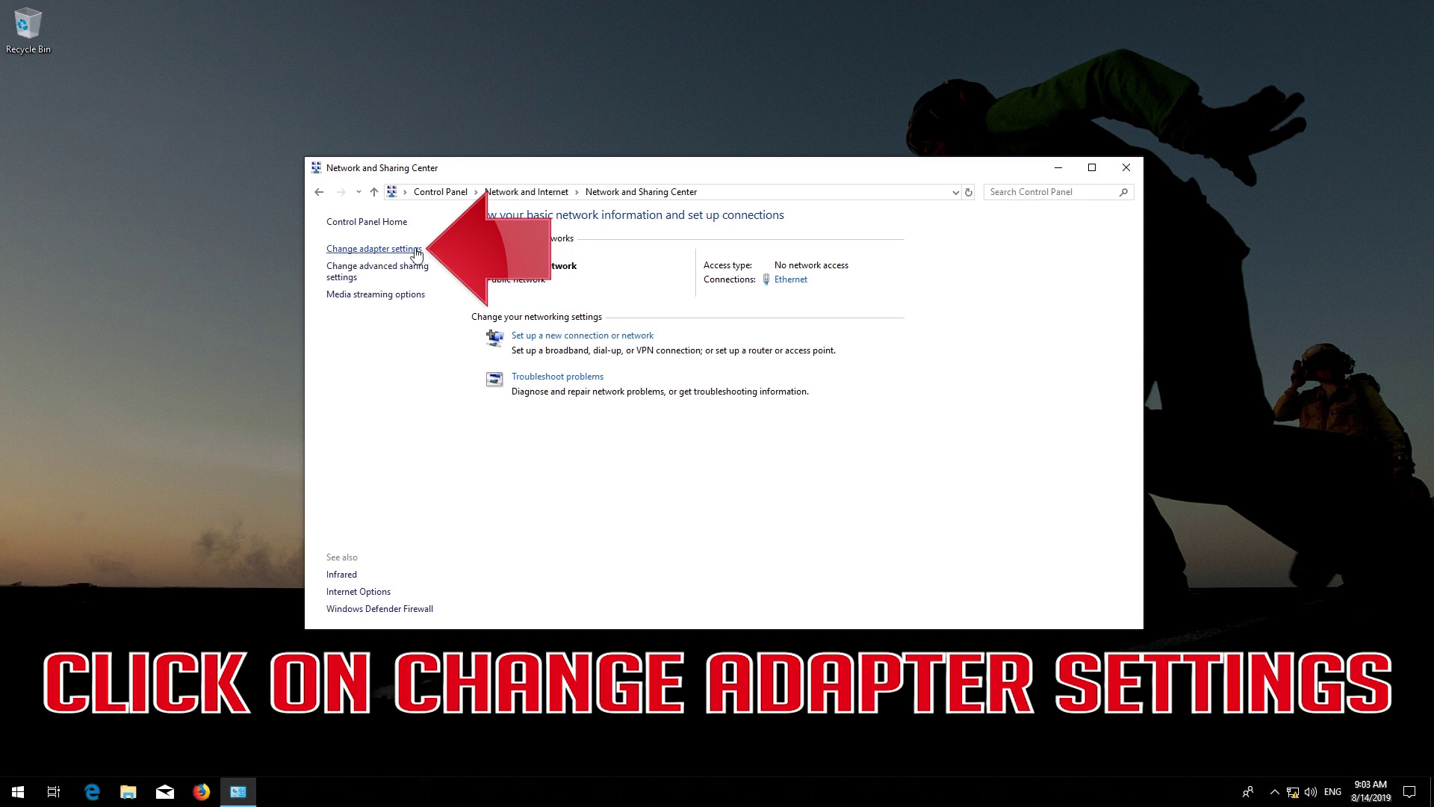
pyautogui.click(366, 253)
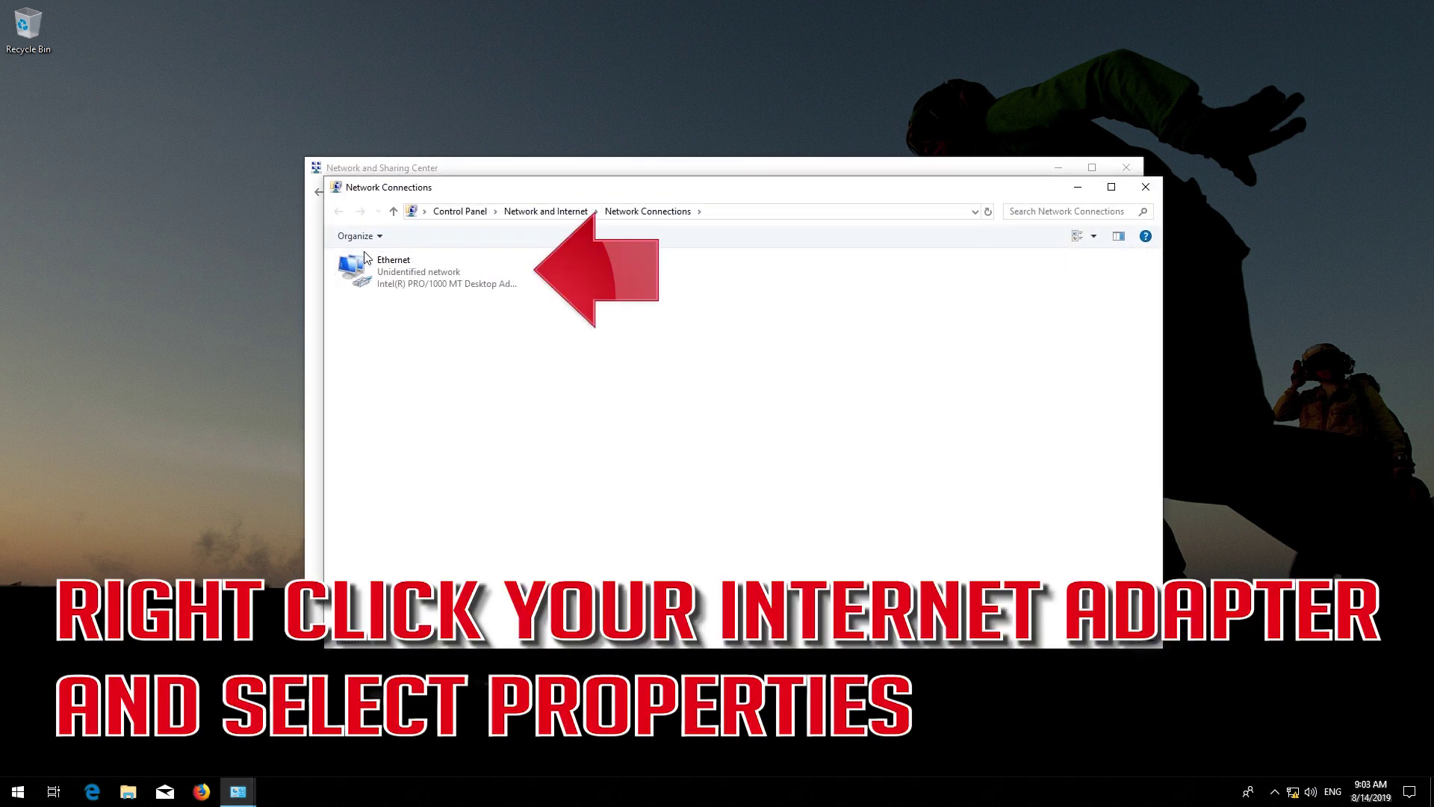
pyautogui.click(372, 269)
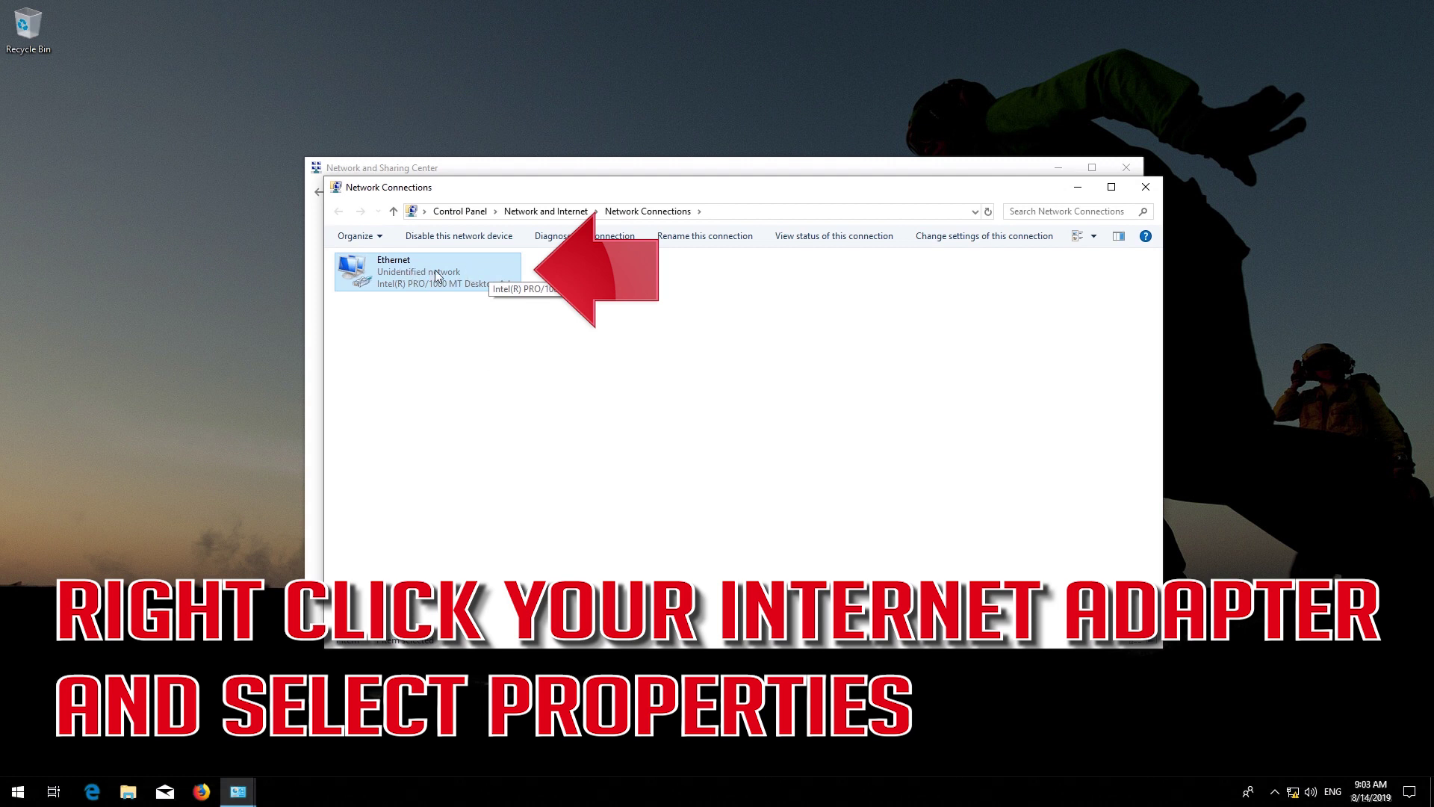
# - Diagnose the Ethernet adapter as administrator and apply the fix enabling DHCP
pyautogui.rightClick(464, 274)
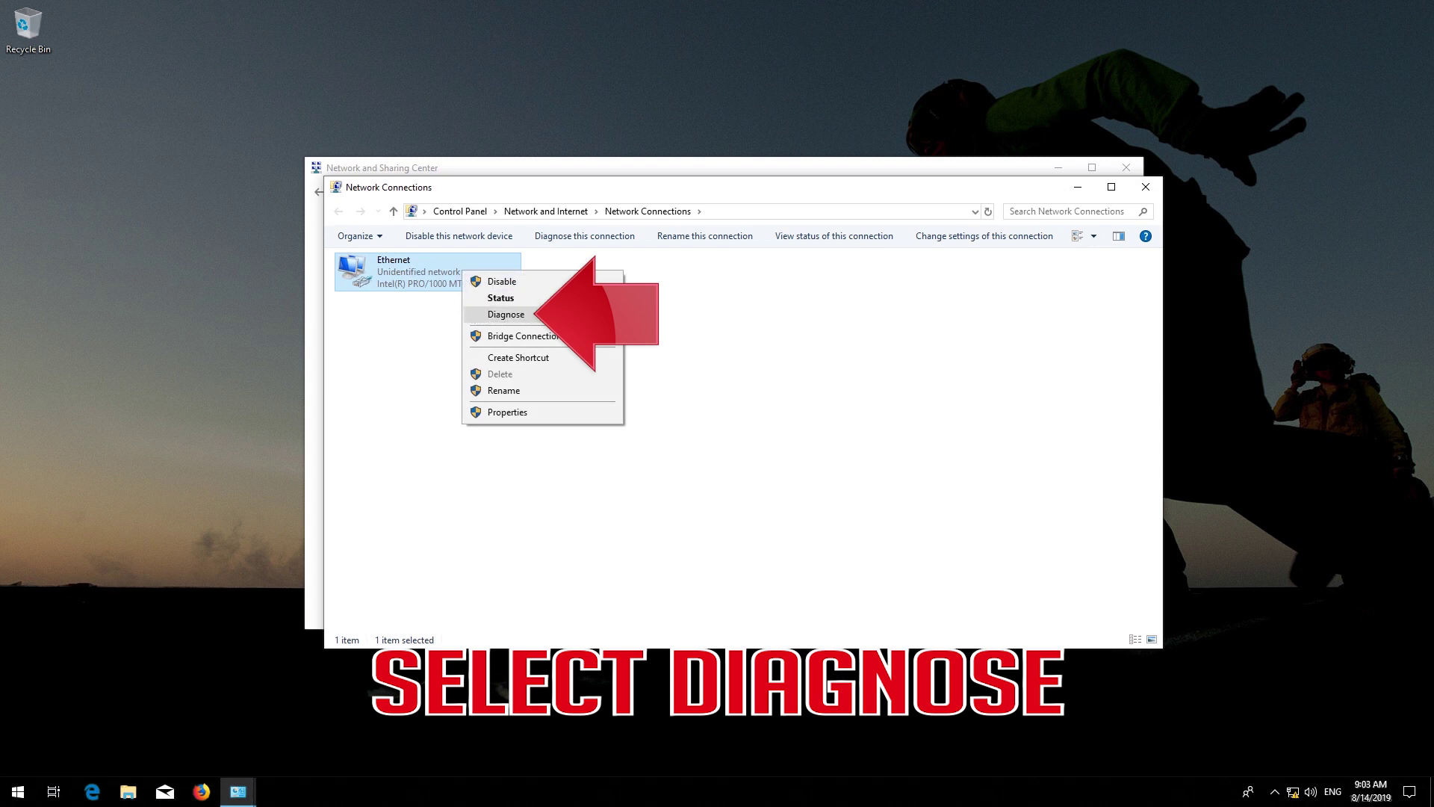
pyautogui.click(528, 315)
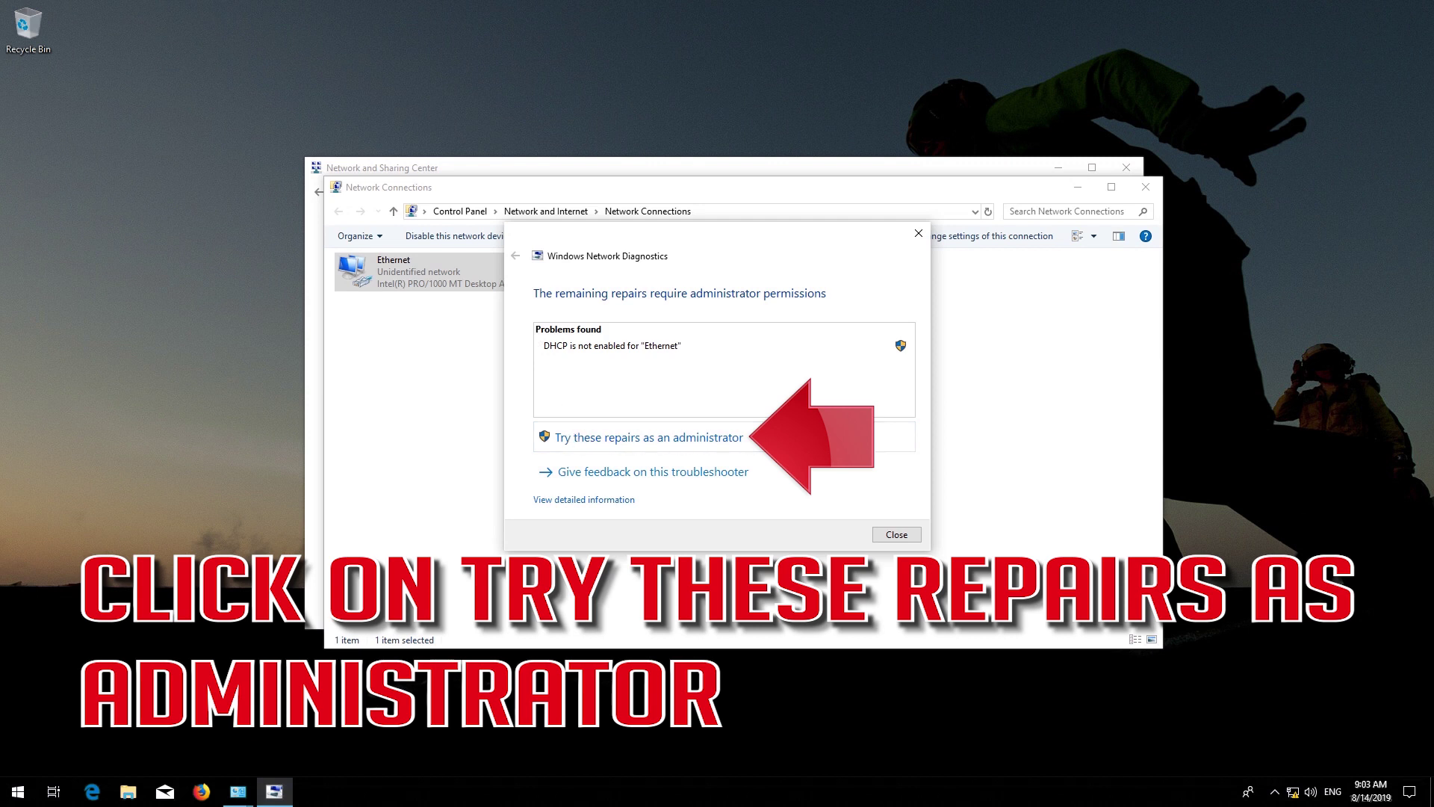
pyautogui.click(617, 441)
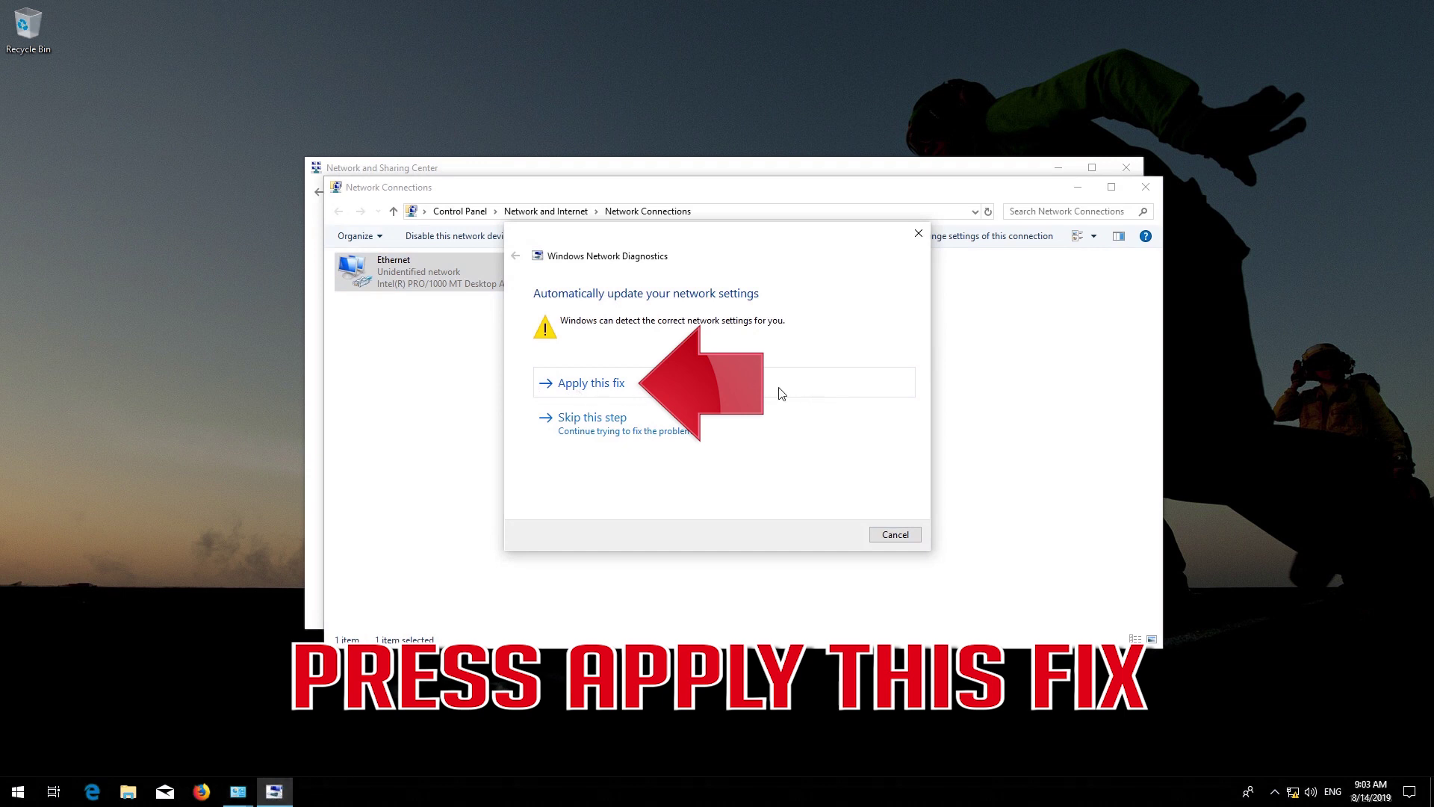
pyautogui.click(606, 387)
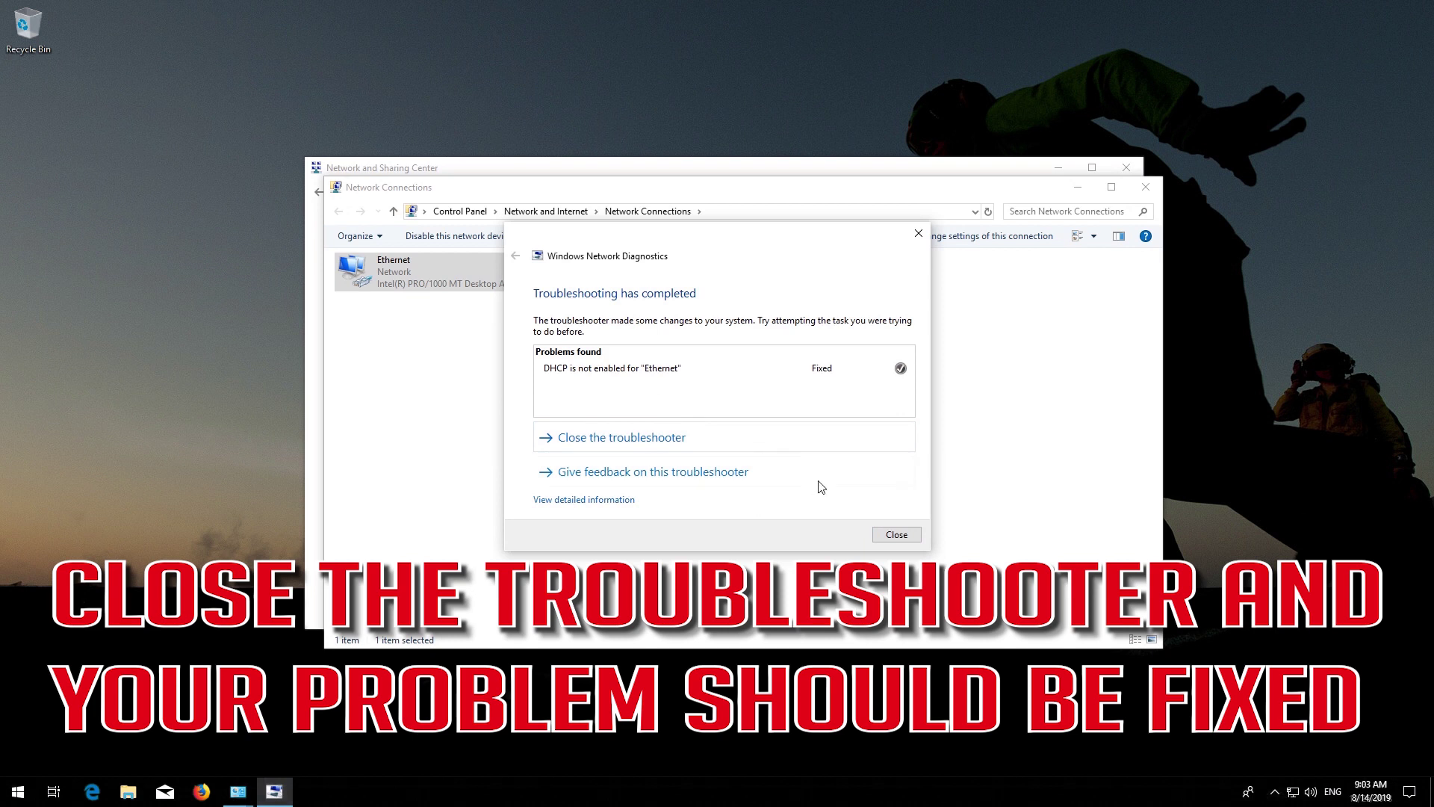
# - Close the troubleshooter, Network Connections and Network and Sharing Center windows
pyautogui.click(896, 535)
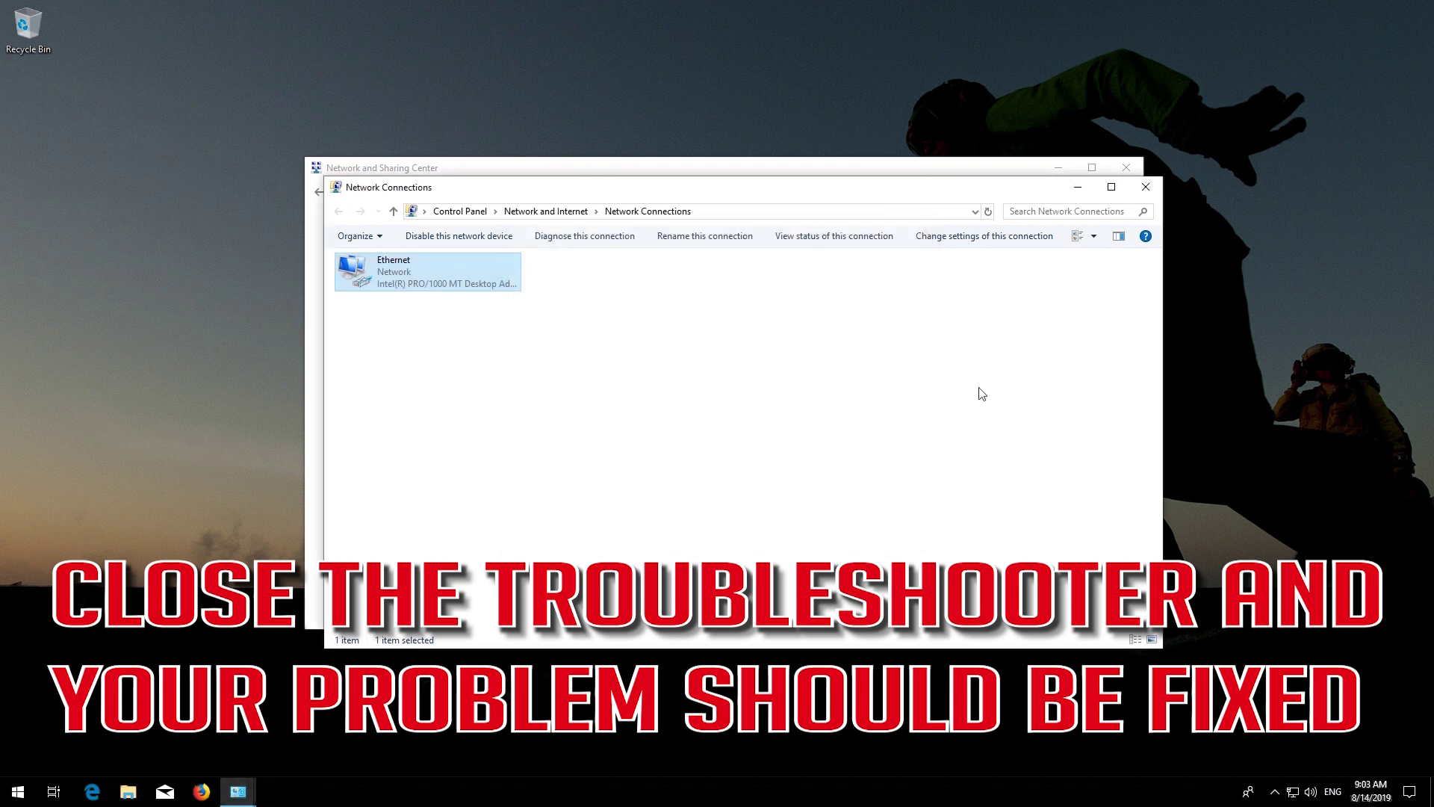
pyautogui.click(1135, 191)
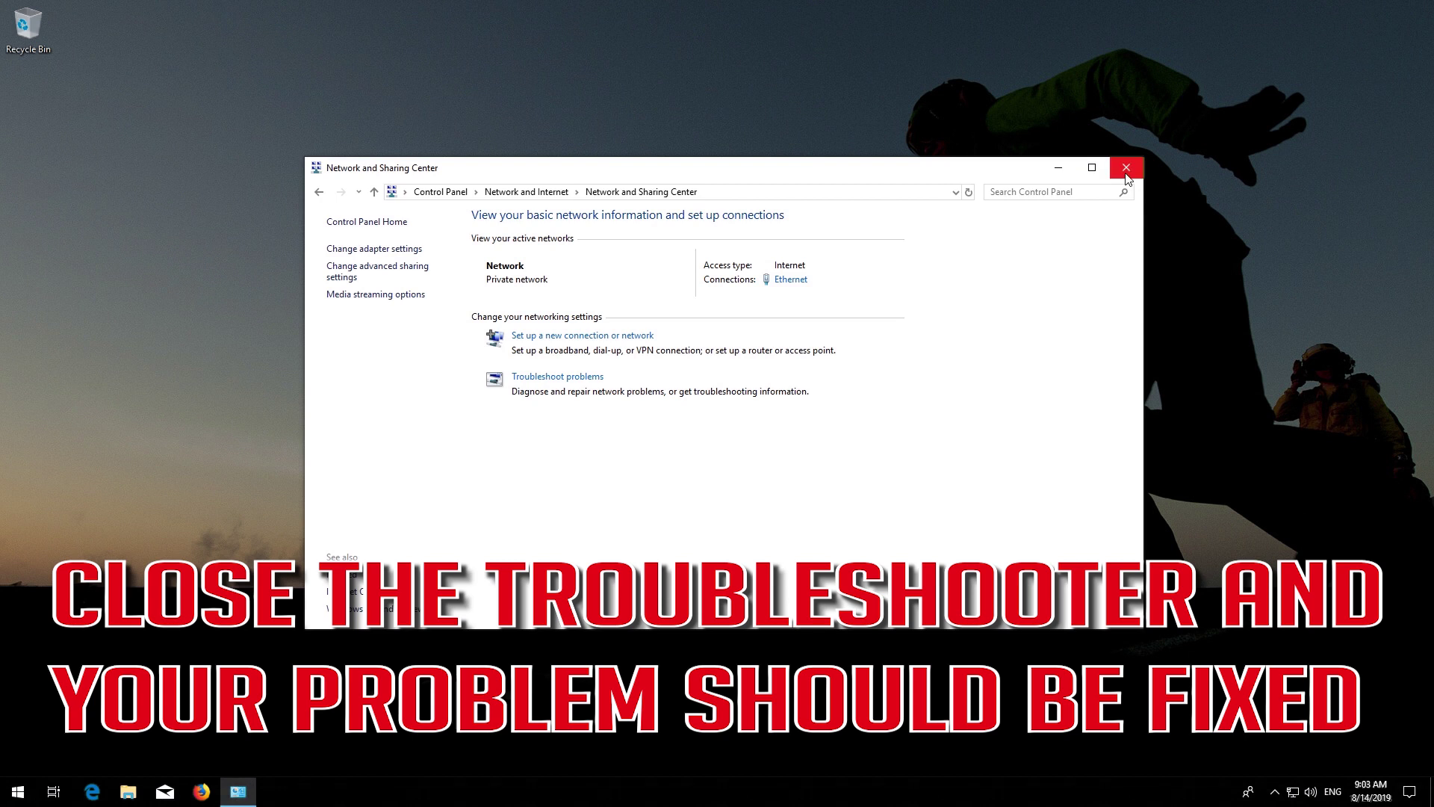
pyautogui.click(1126, 169)
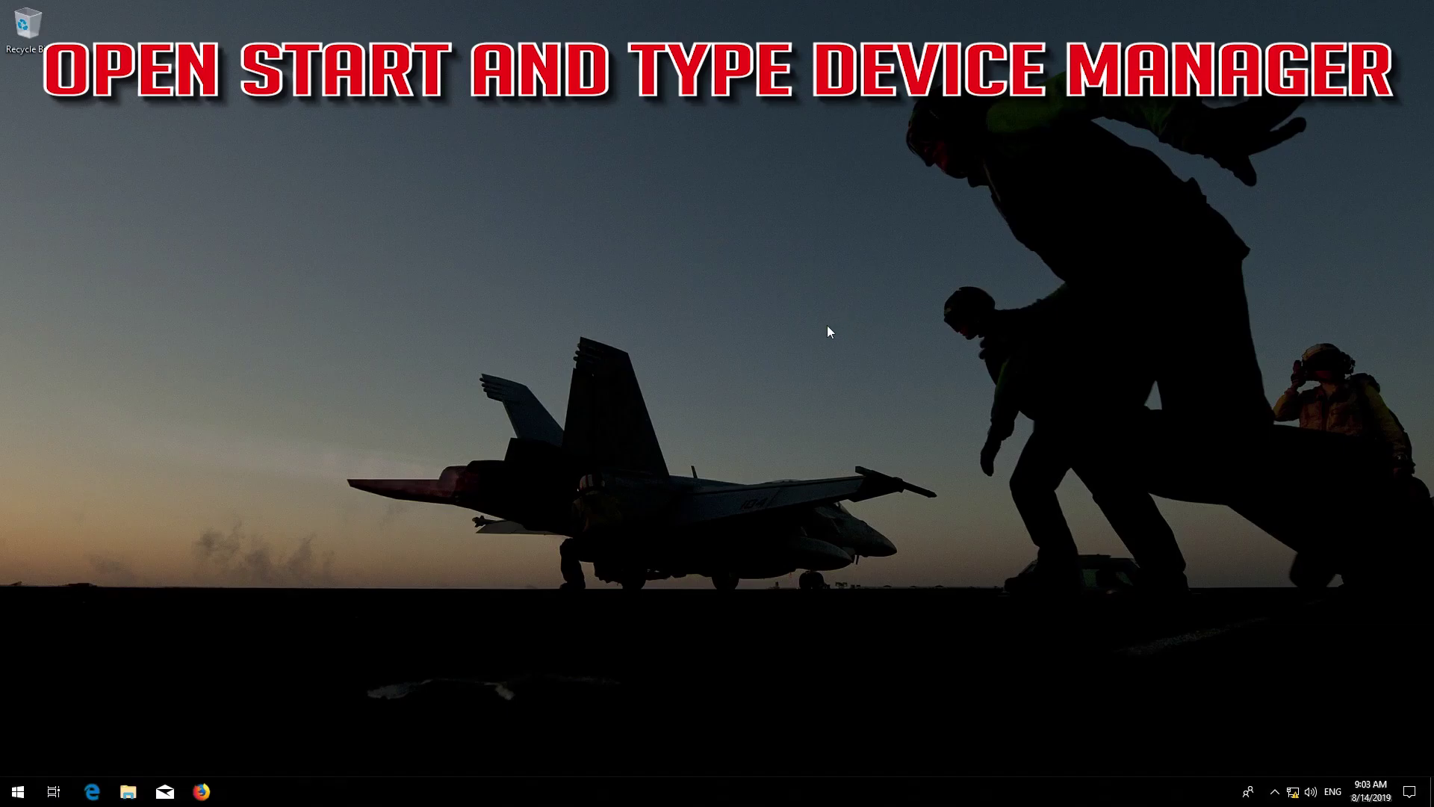
# - Open Device Manager from a Start search and centre its window
pyautogui.press('super')
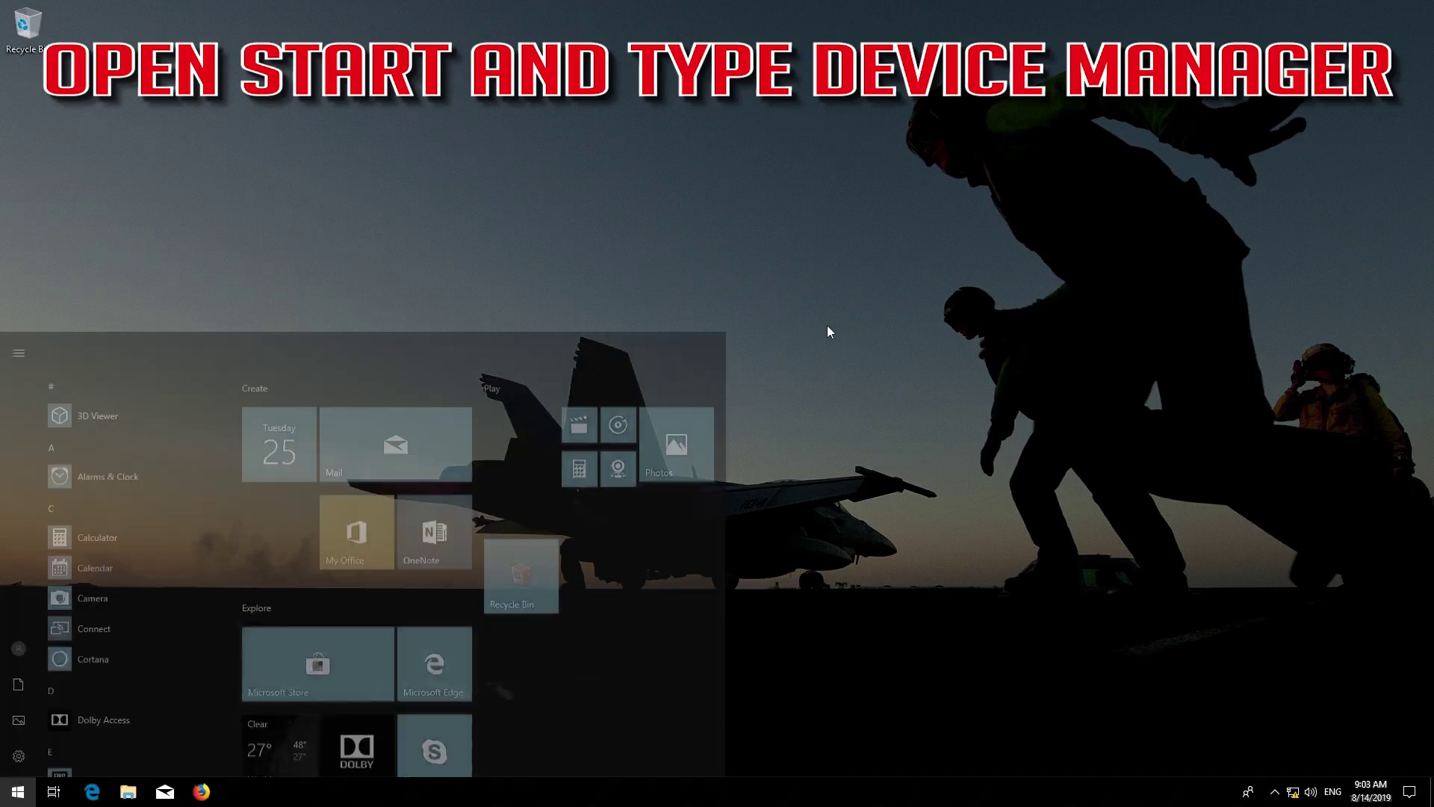
pyautogui.write('device manager')
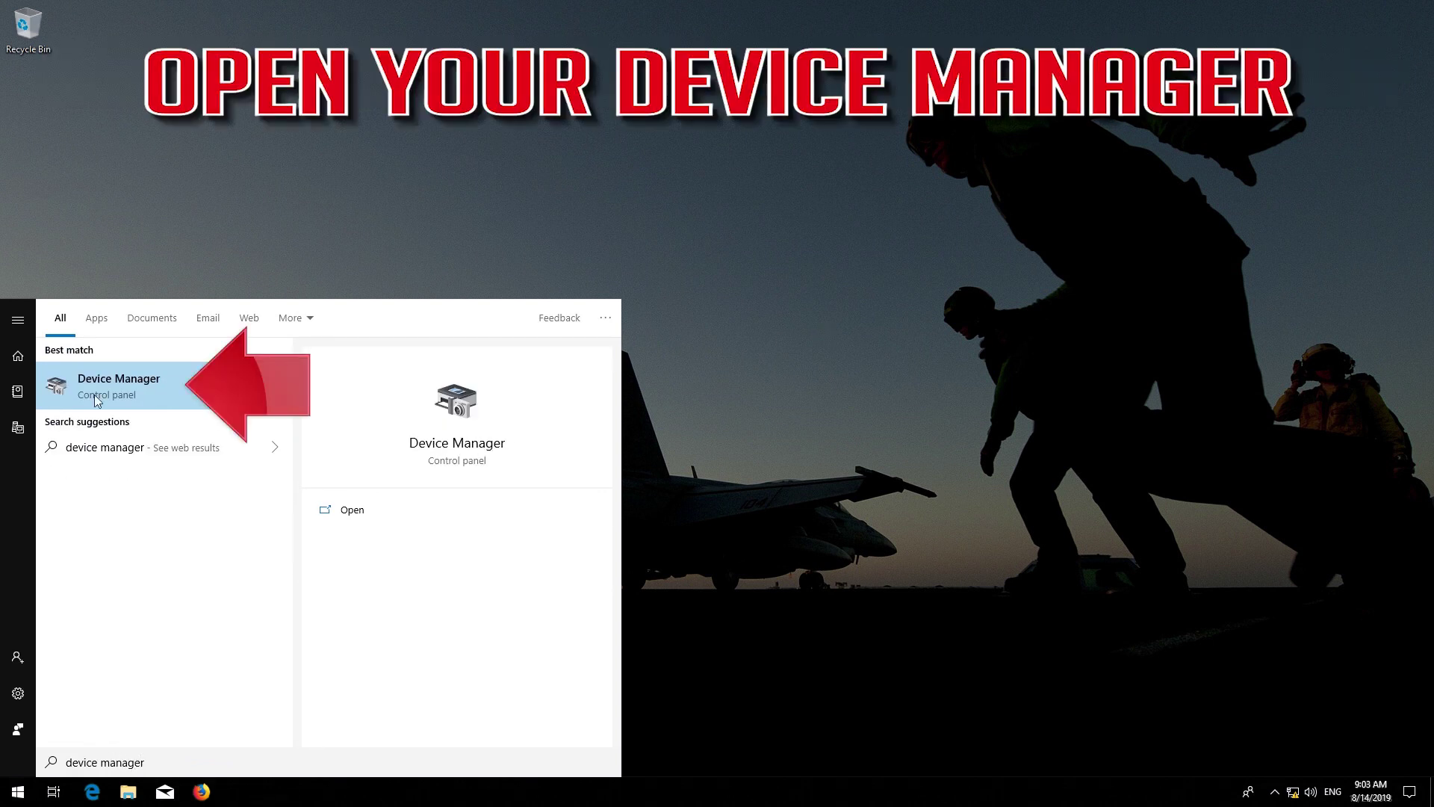
pyautogui.click(146, 385)
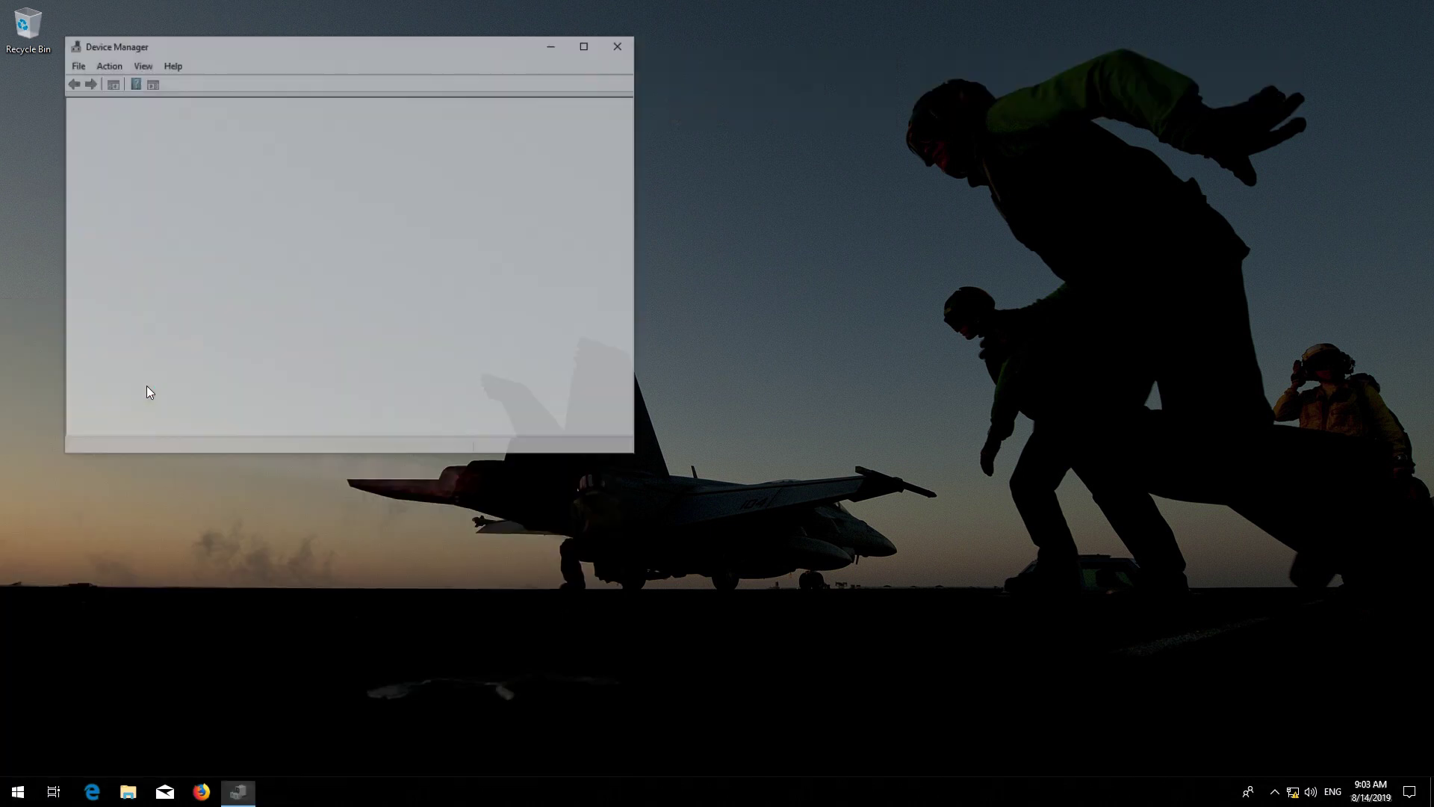
pyautogui.moveTo(396, 54); pyautogui.dragTo(703, 144)
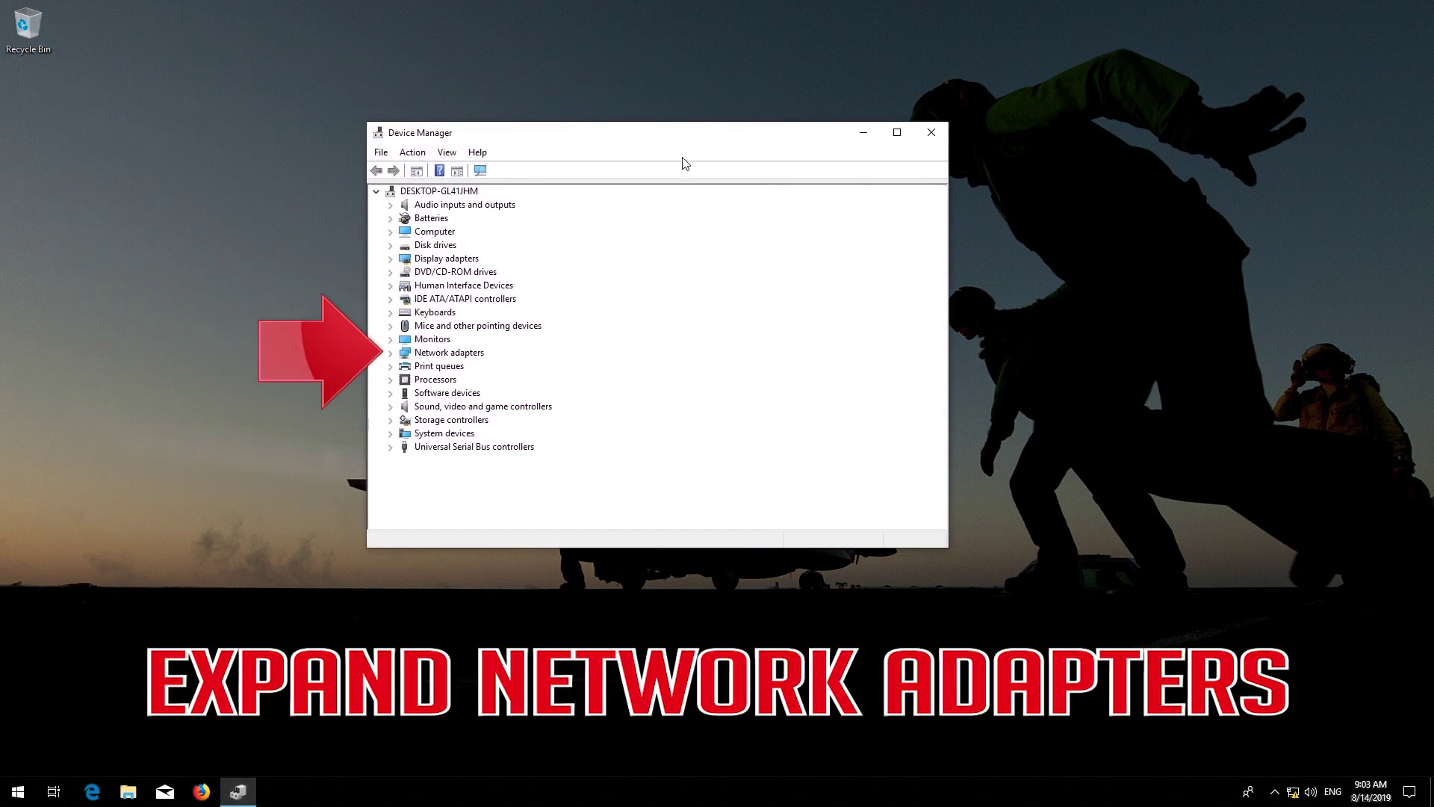
# - Uninstall the Intel(R) PRO/1000 MT Desktop Adapter under Network adapters, then close Device Manager
pyautogui.click(423, 354)
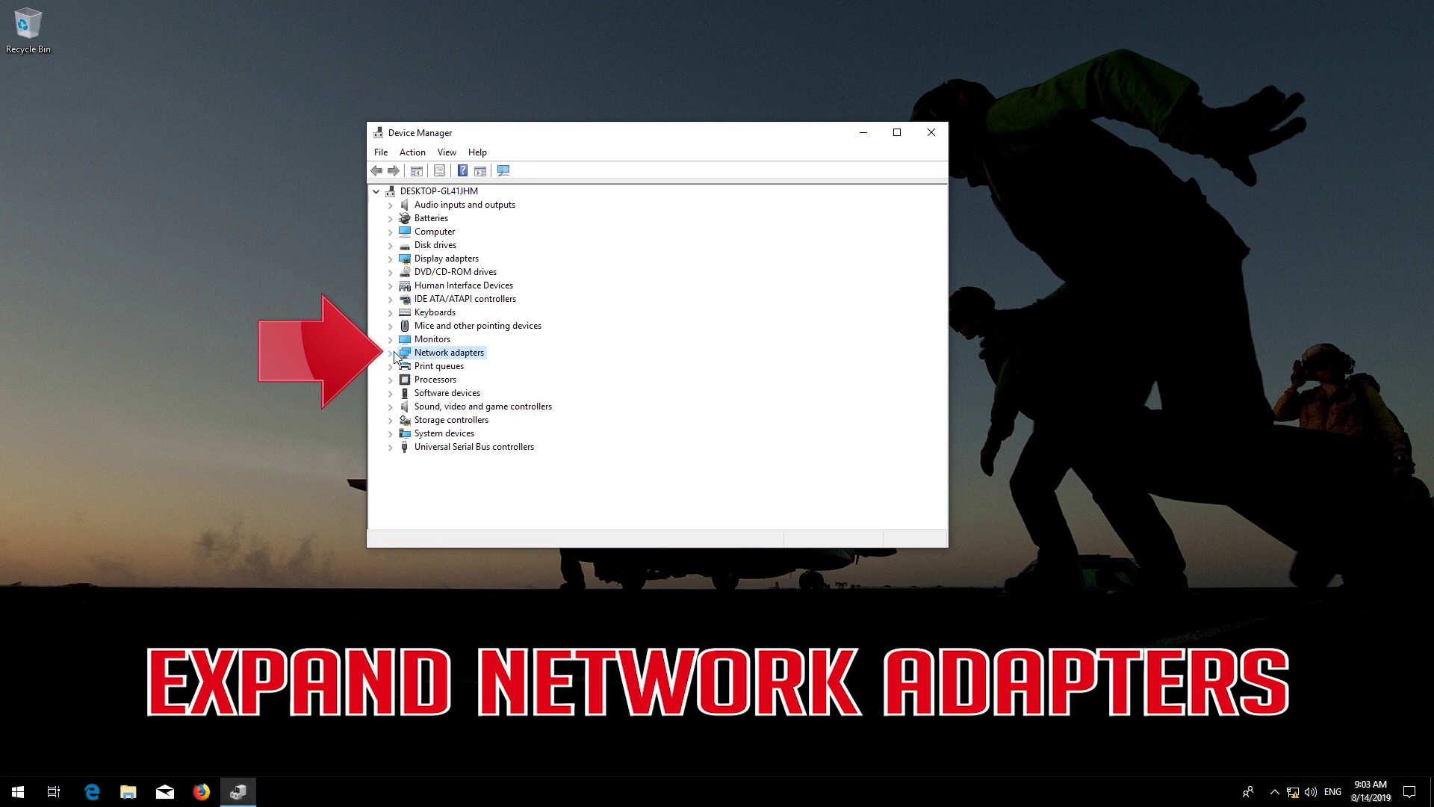
pyautogui.click(392, 354)
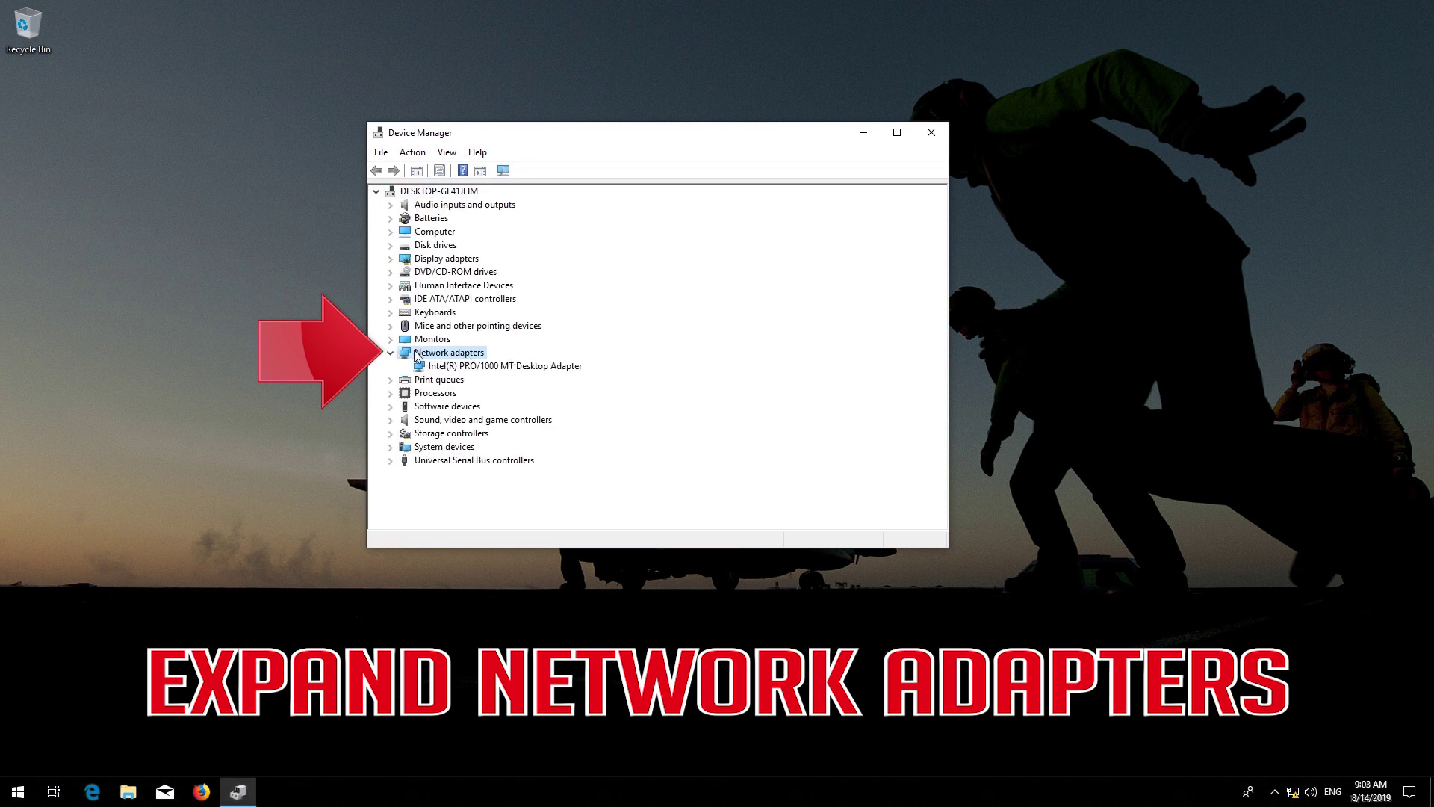
pyautogui.click(452, 366)
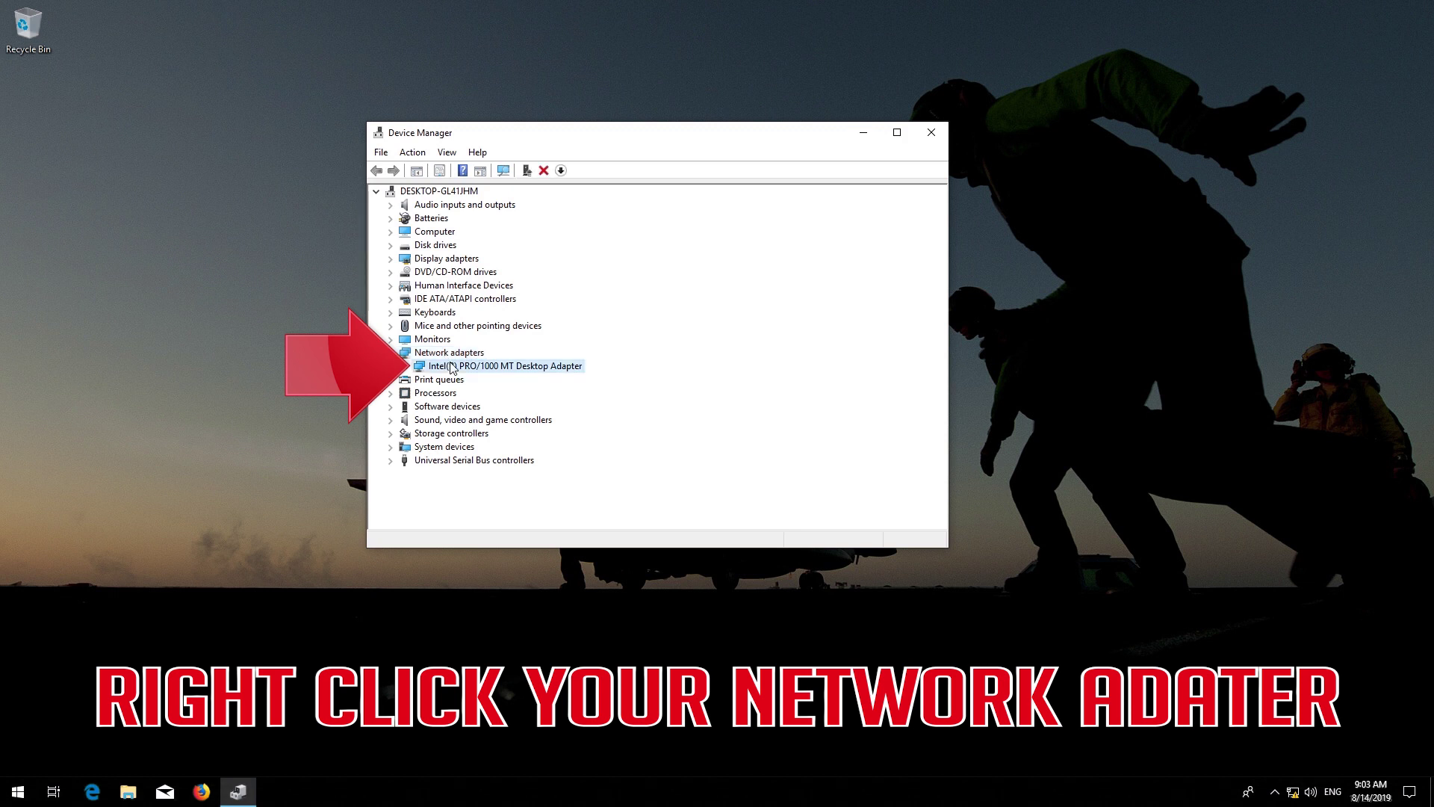
pyautogui.rightClick(452, 366)
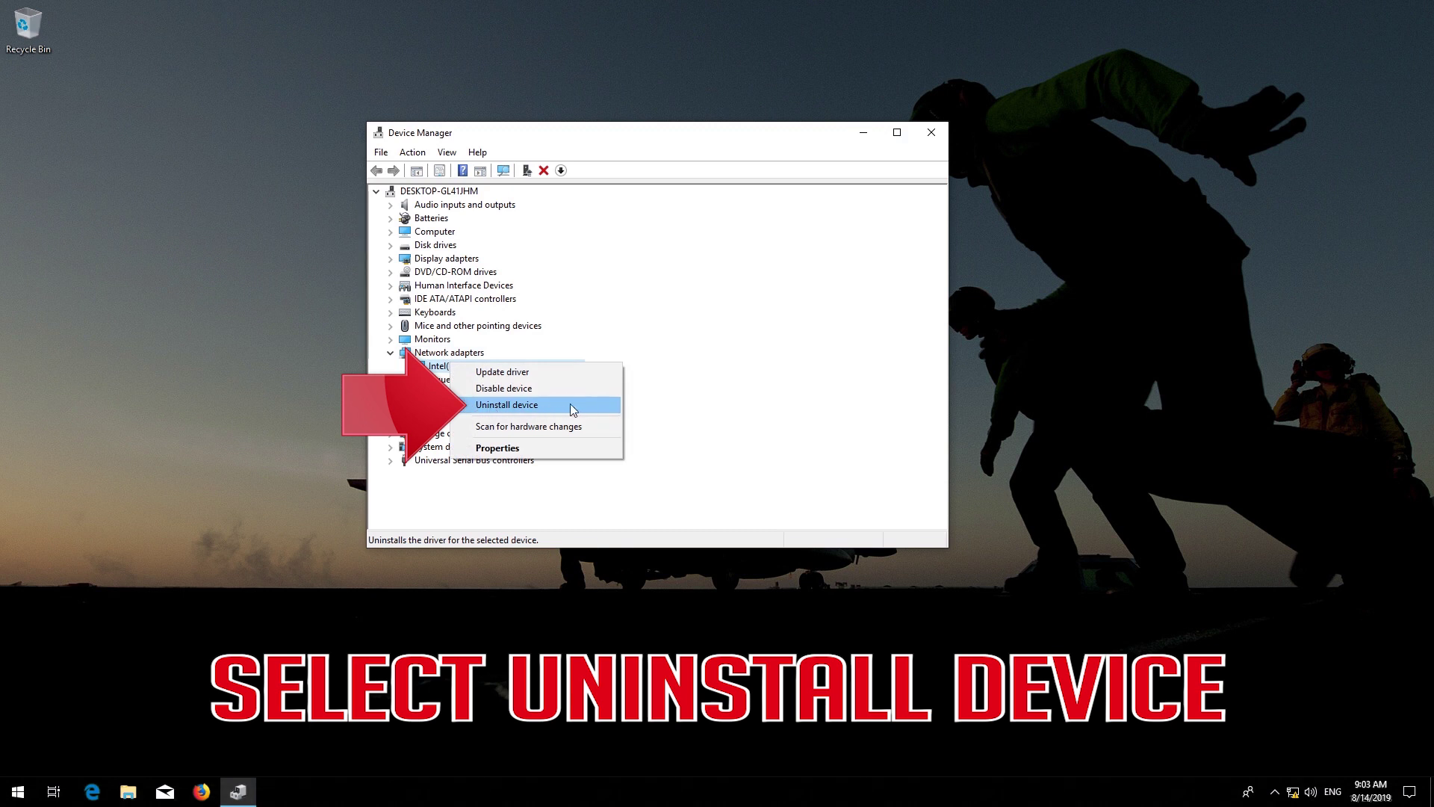
pyautogui.click(507, 405)
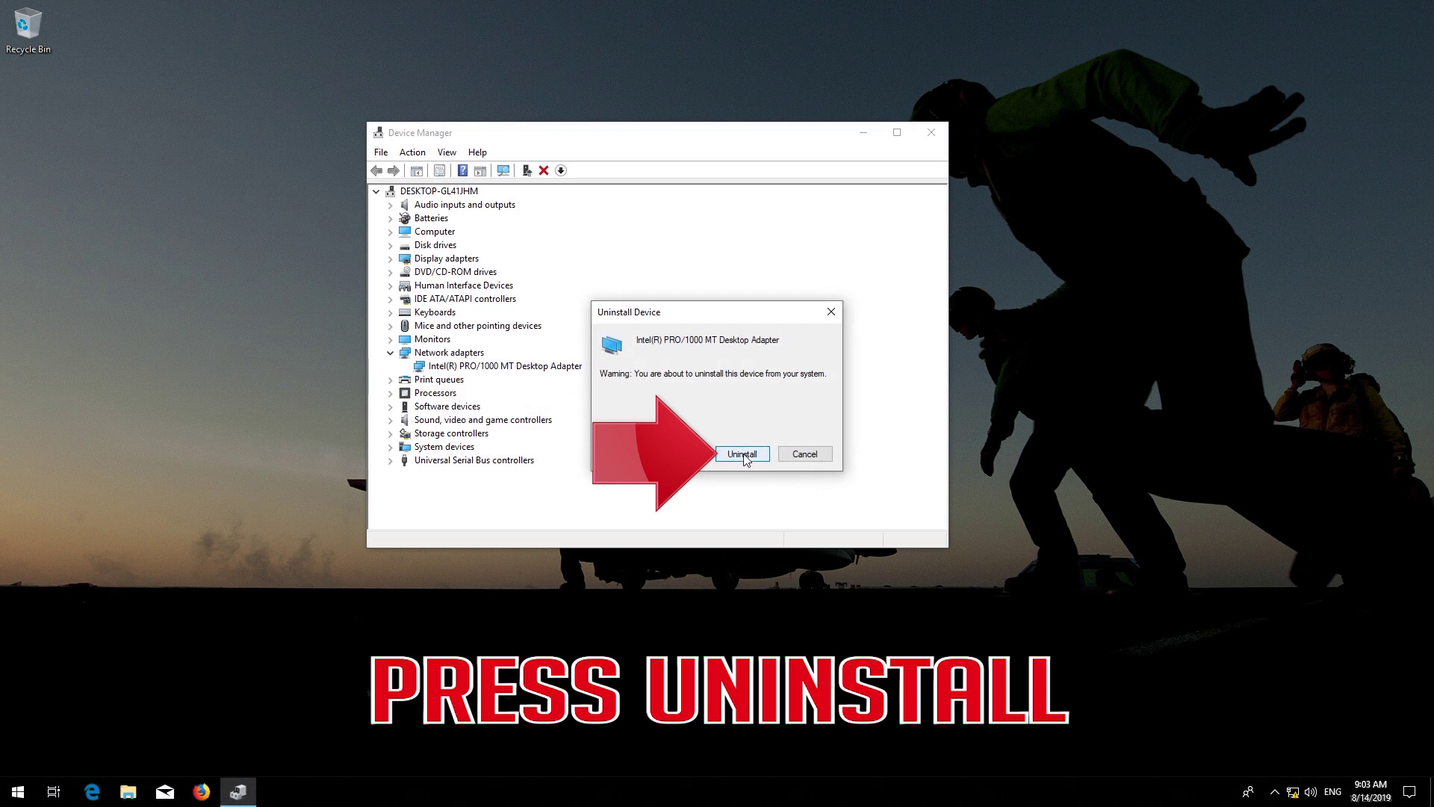
pyautogui.click(743, 454)
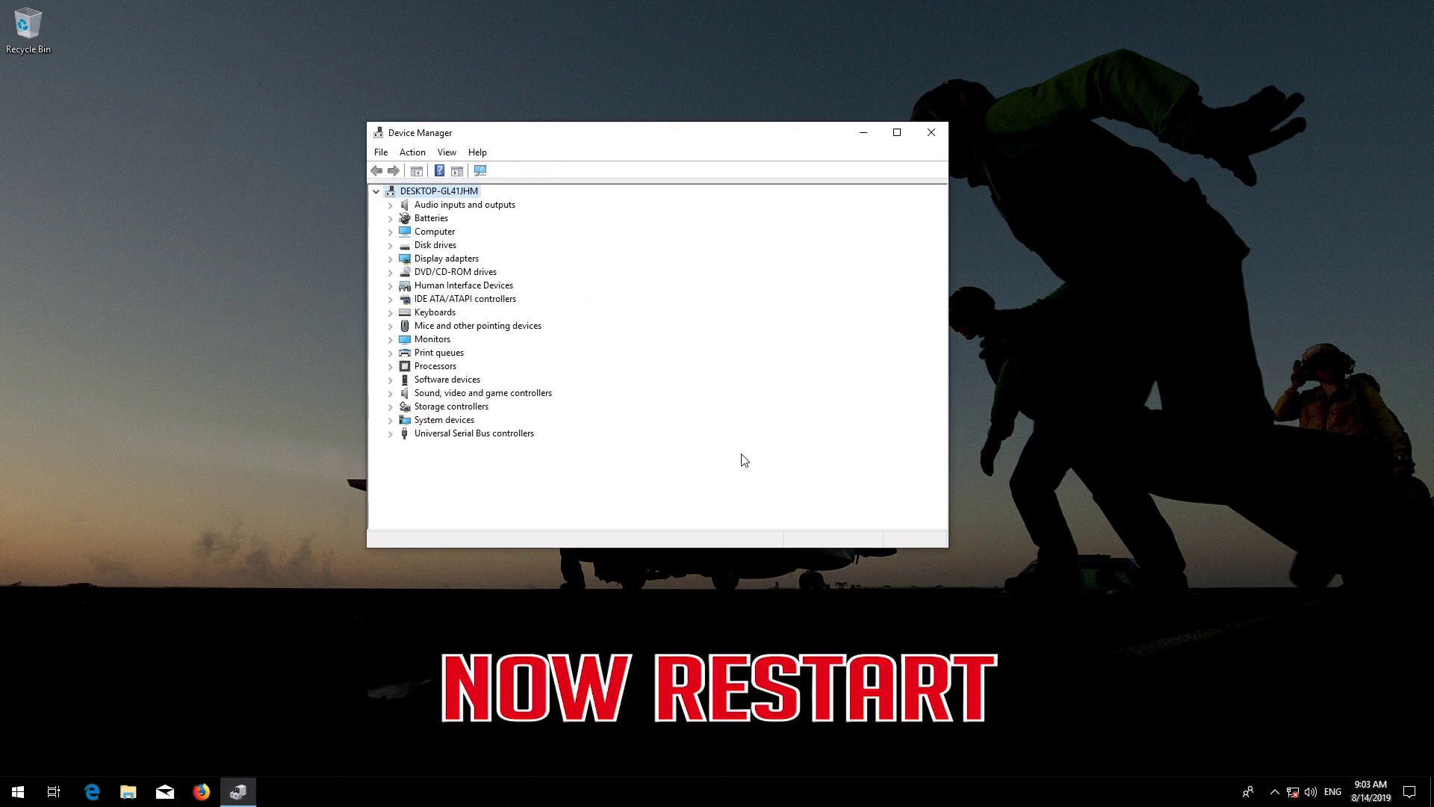
pyautogui.click(931, 132)
# - Restart the PC from the Start menu's power options
pyautogui.click(18, 791)
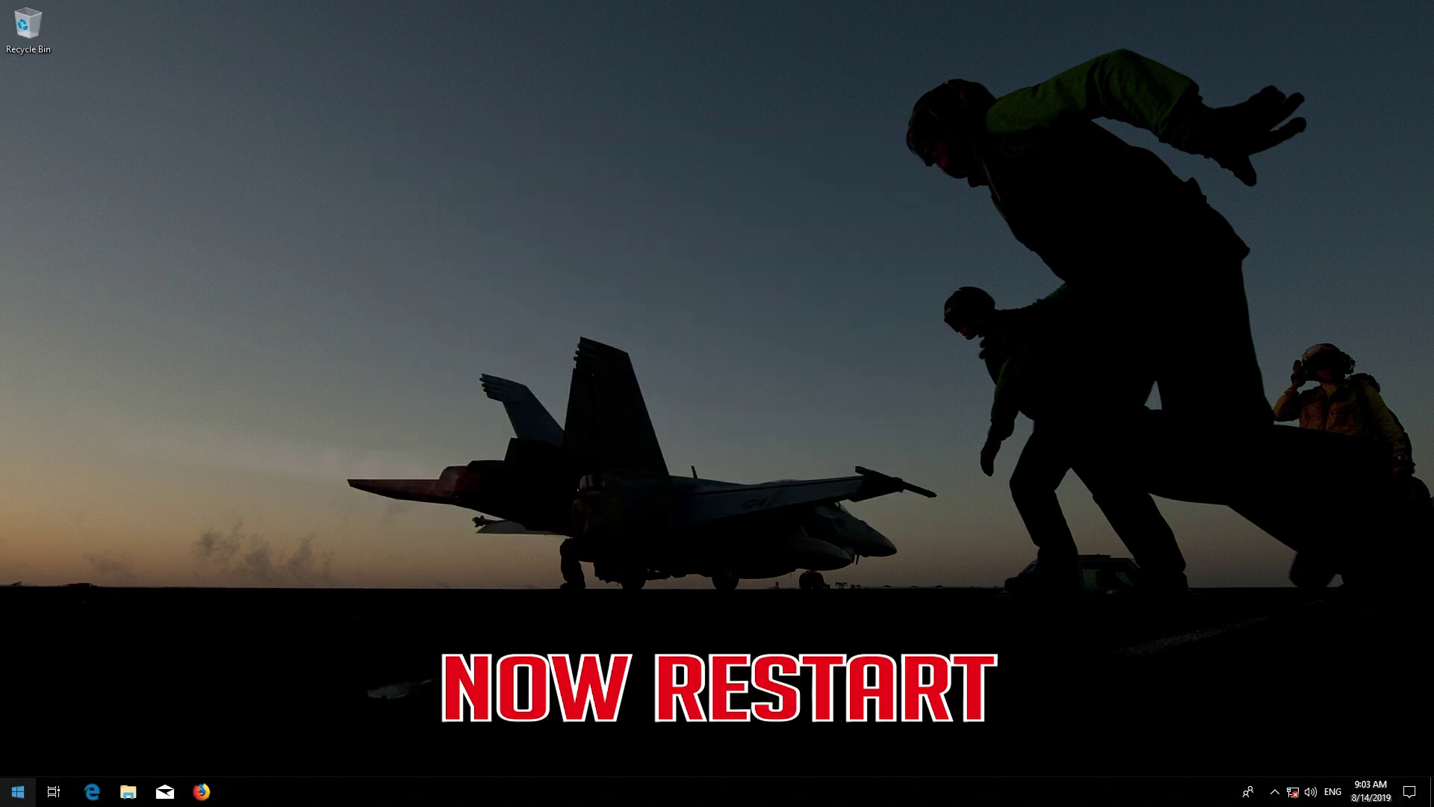
pyautogui.click(18, 759)
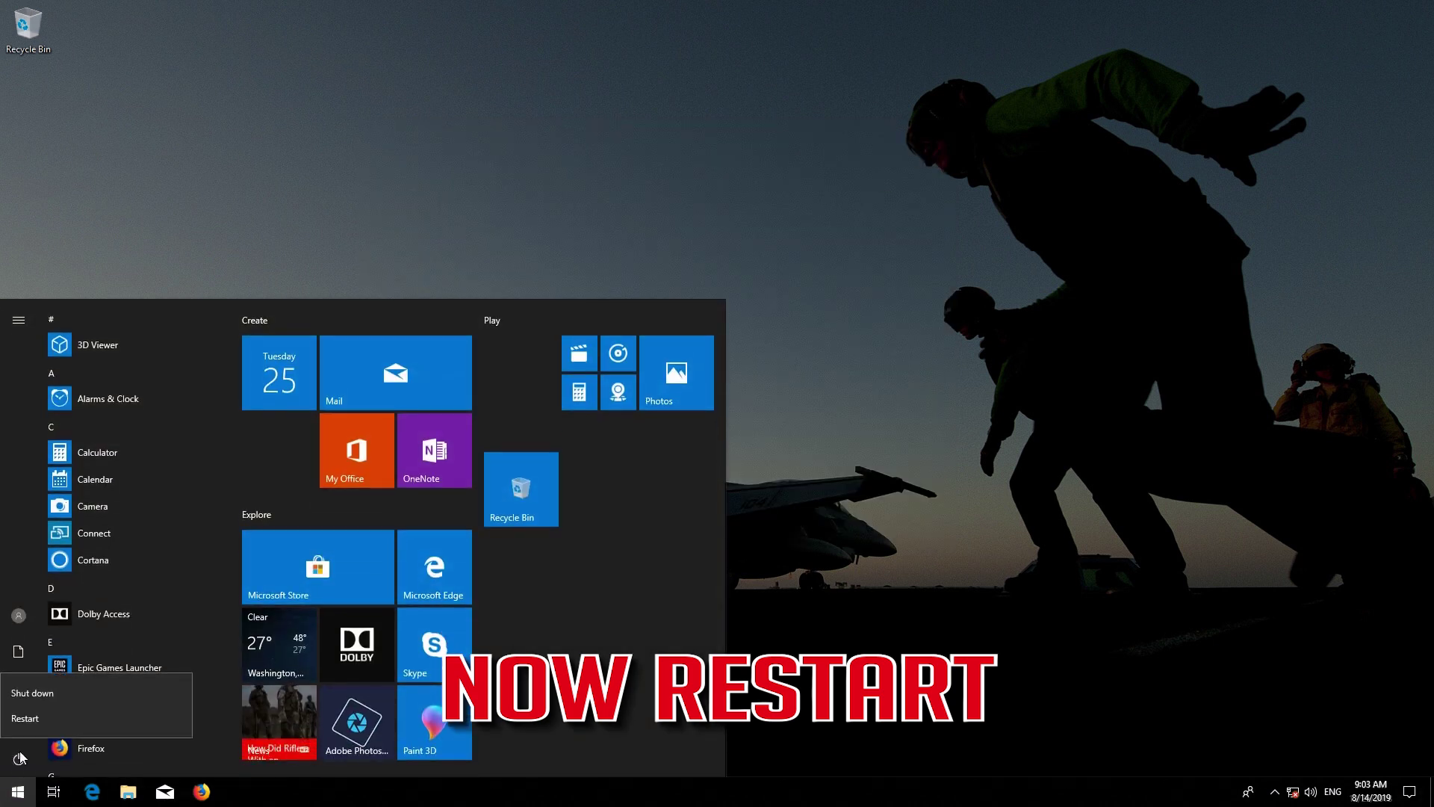
pyautogui.click(35, 720)
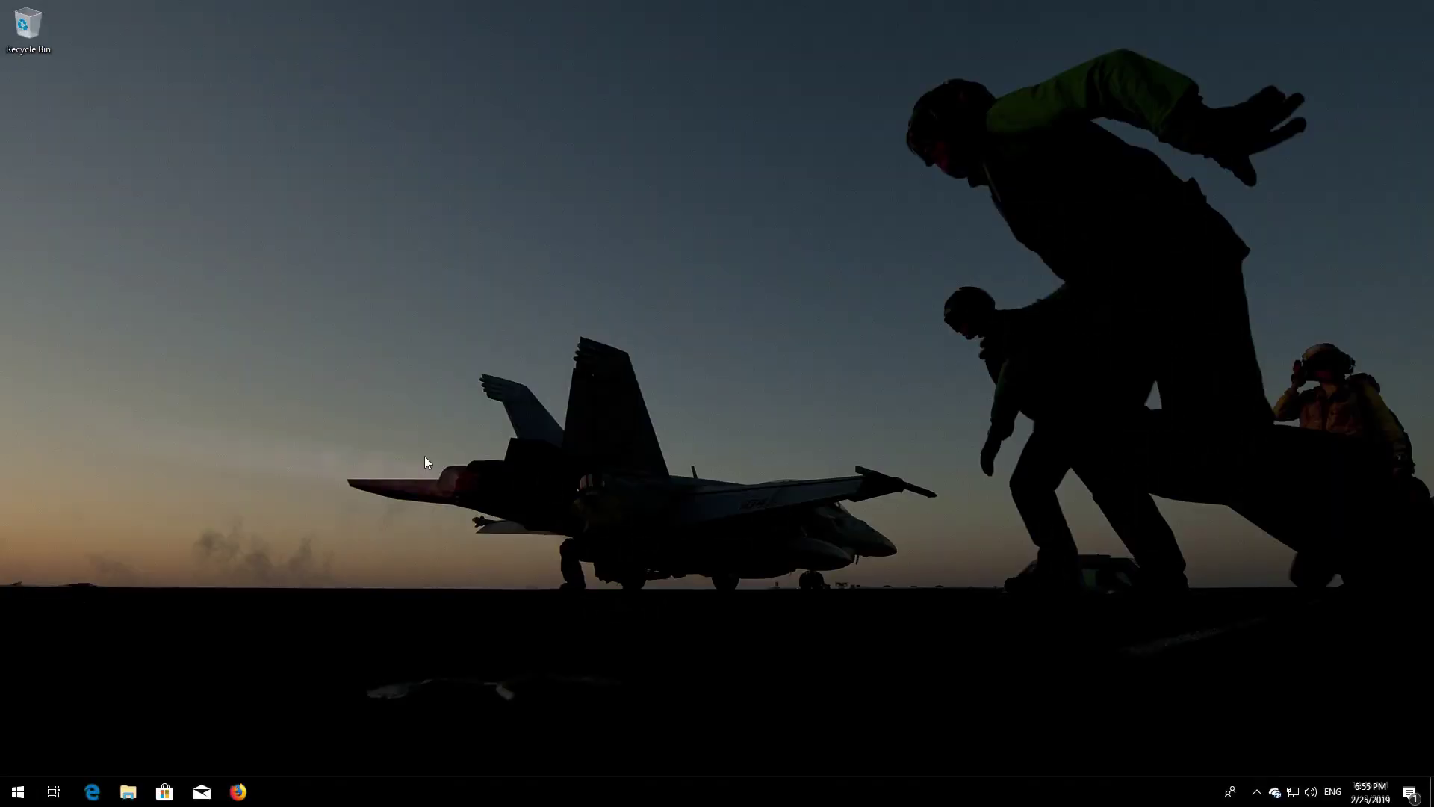
# - Find 'recovery option' in Start and use Advanced startup's Restart now on the Recovery page
pyautogui.press('super')
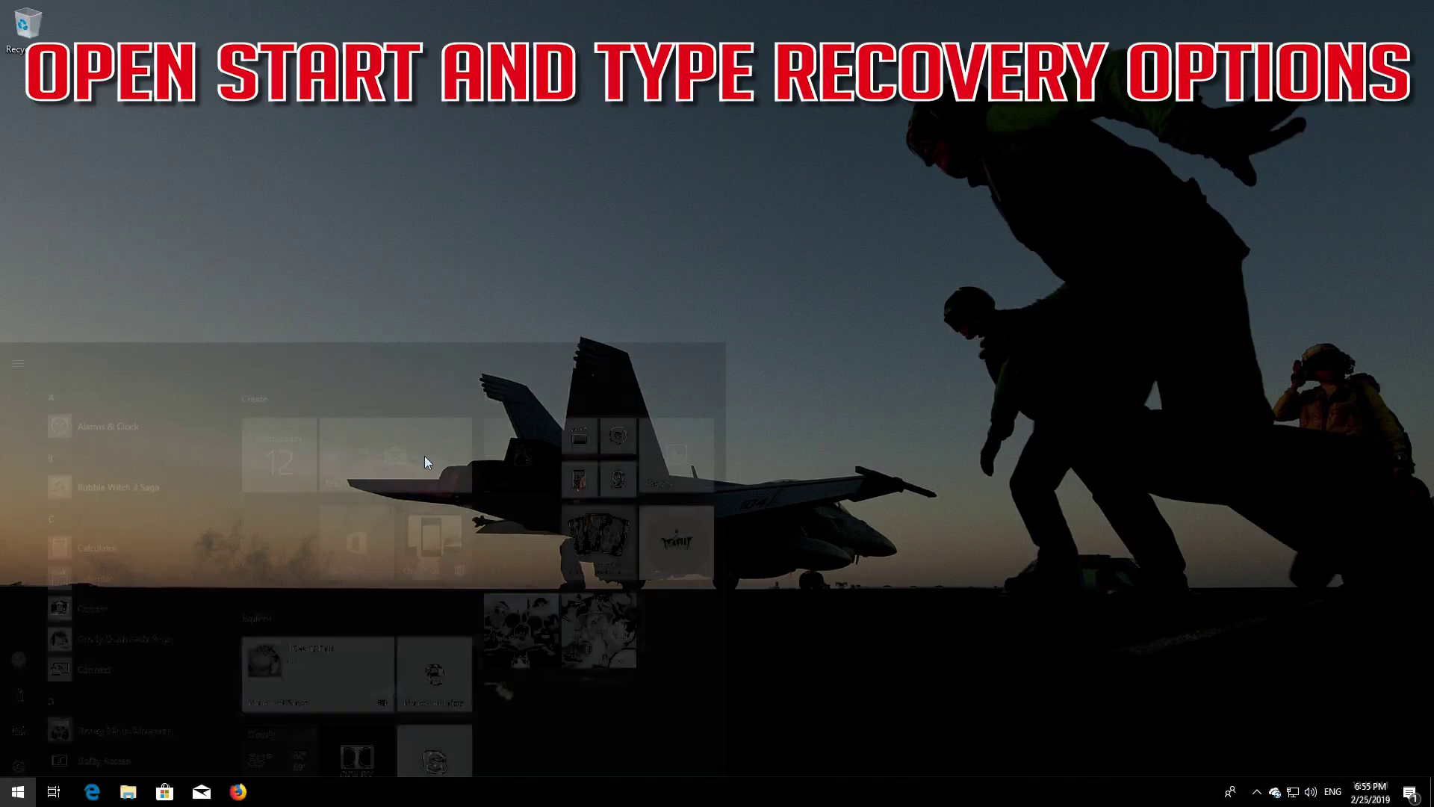
pyautogui.write('reco')
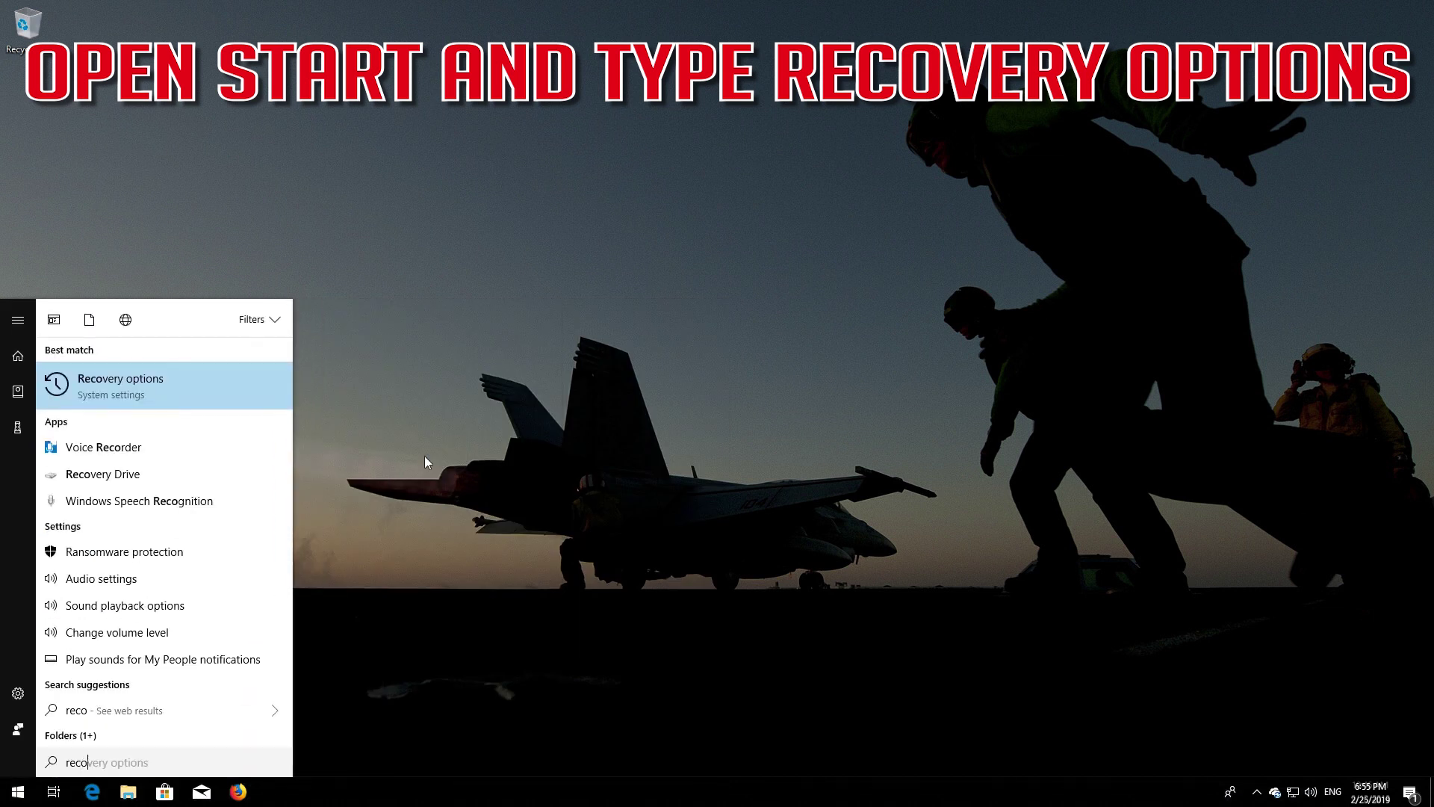
pyautogui.write('very options')
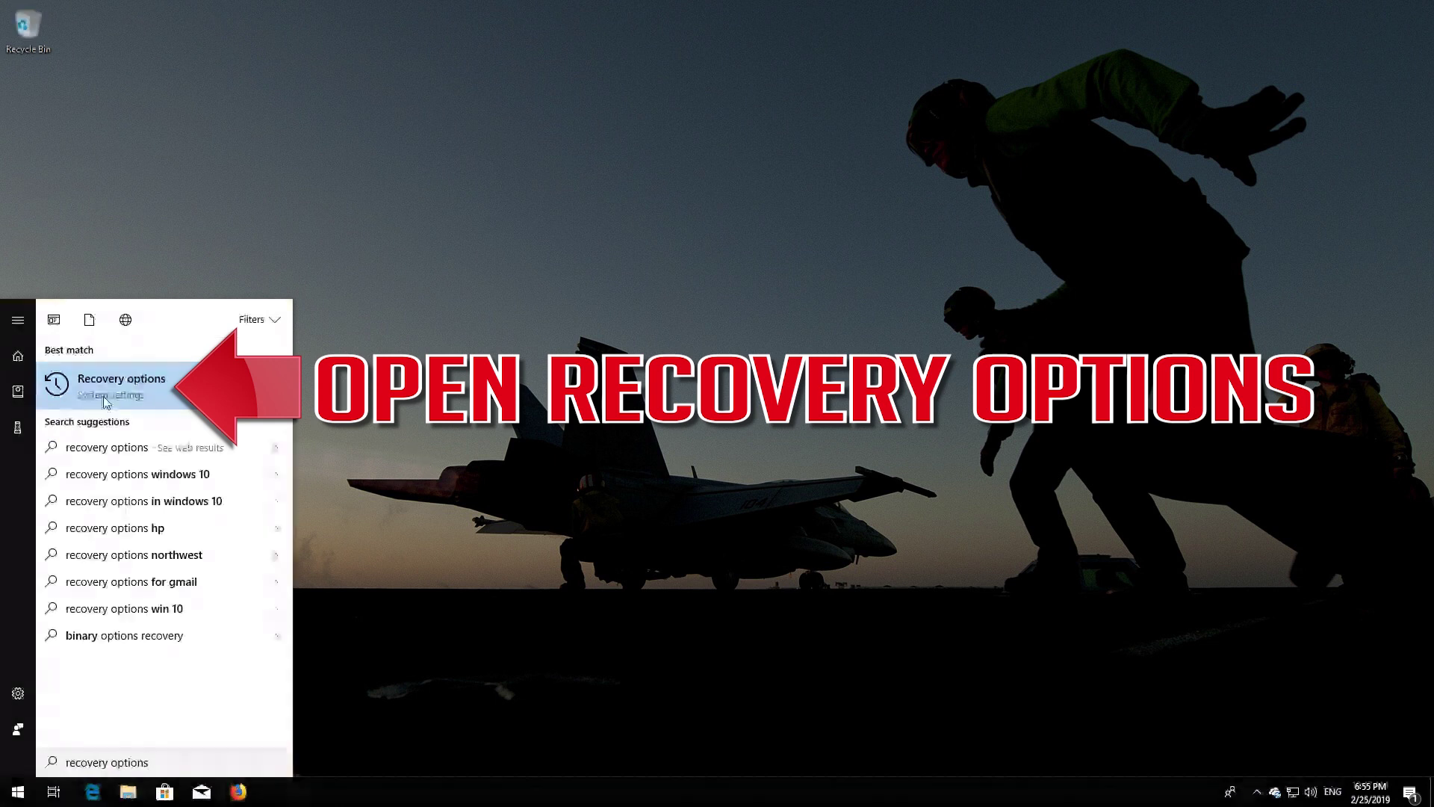
pyautogui.click(141, 387)
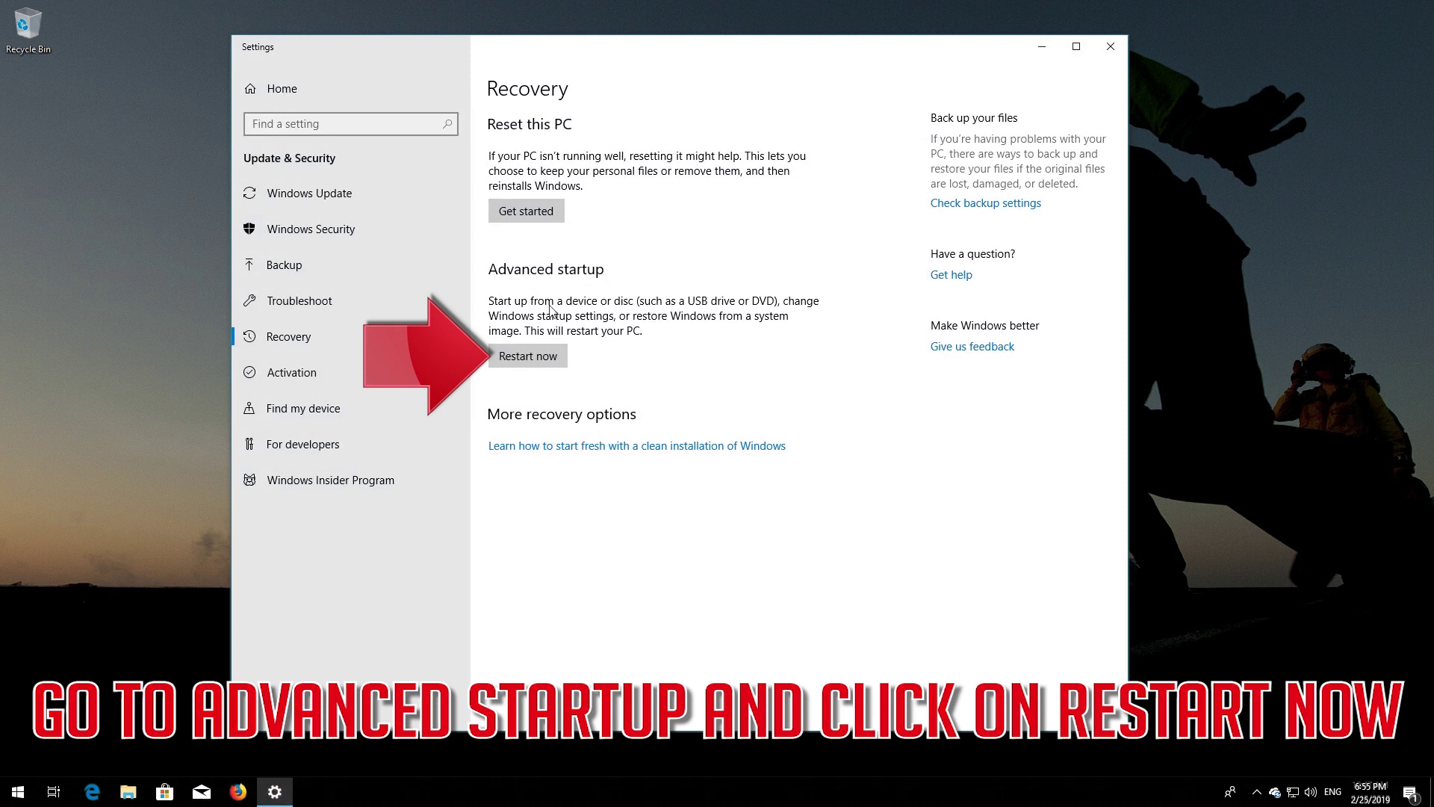
pyautogui.click(541, 355)
pyautogui.click(535, 361)
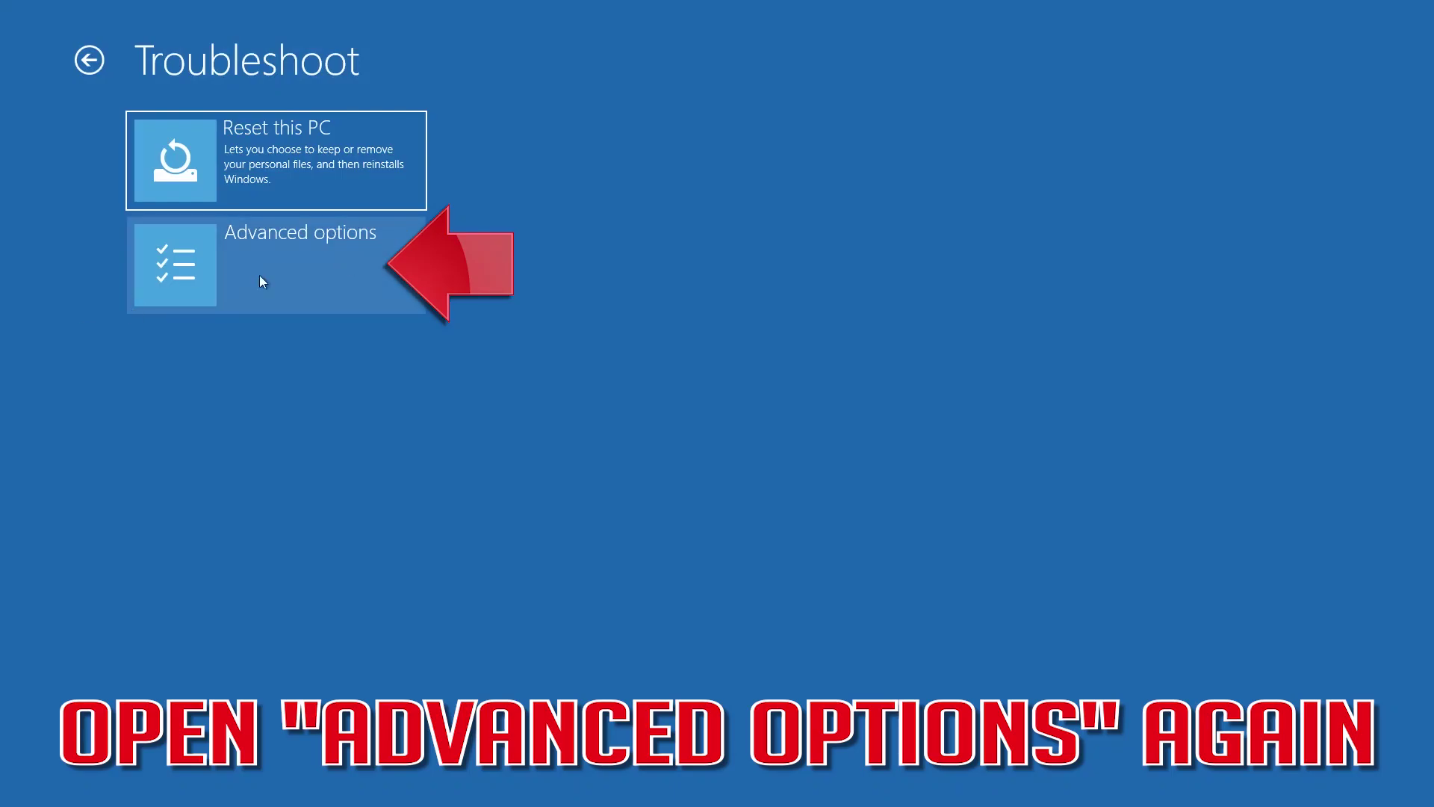
# - Launch System Restore from Advanced options as the PC's account with the US keyboard layout
pyautogui.click(310, 271)
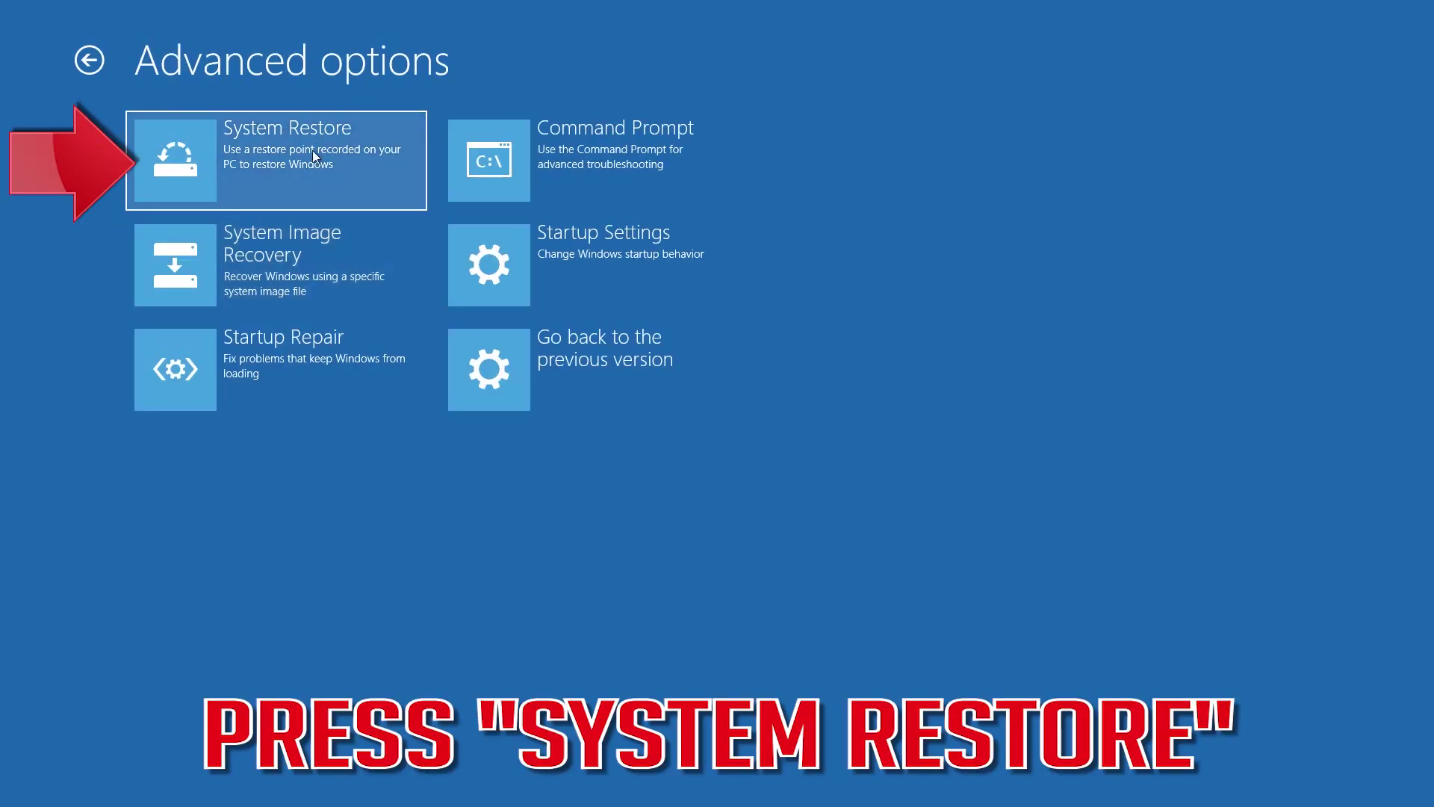
pyautogui.click(348, 149)
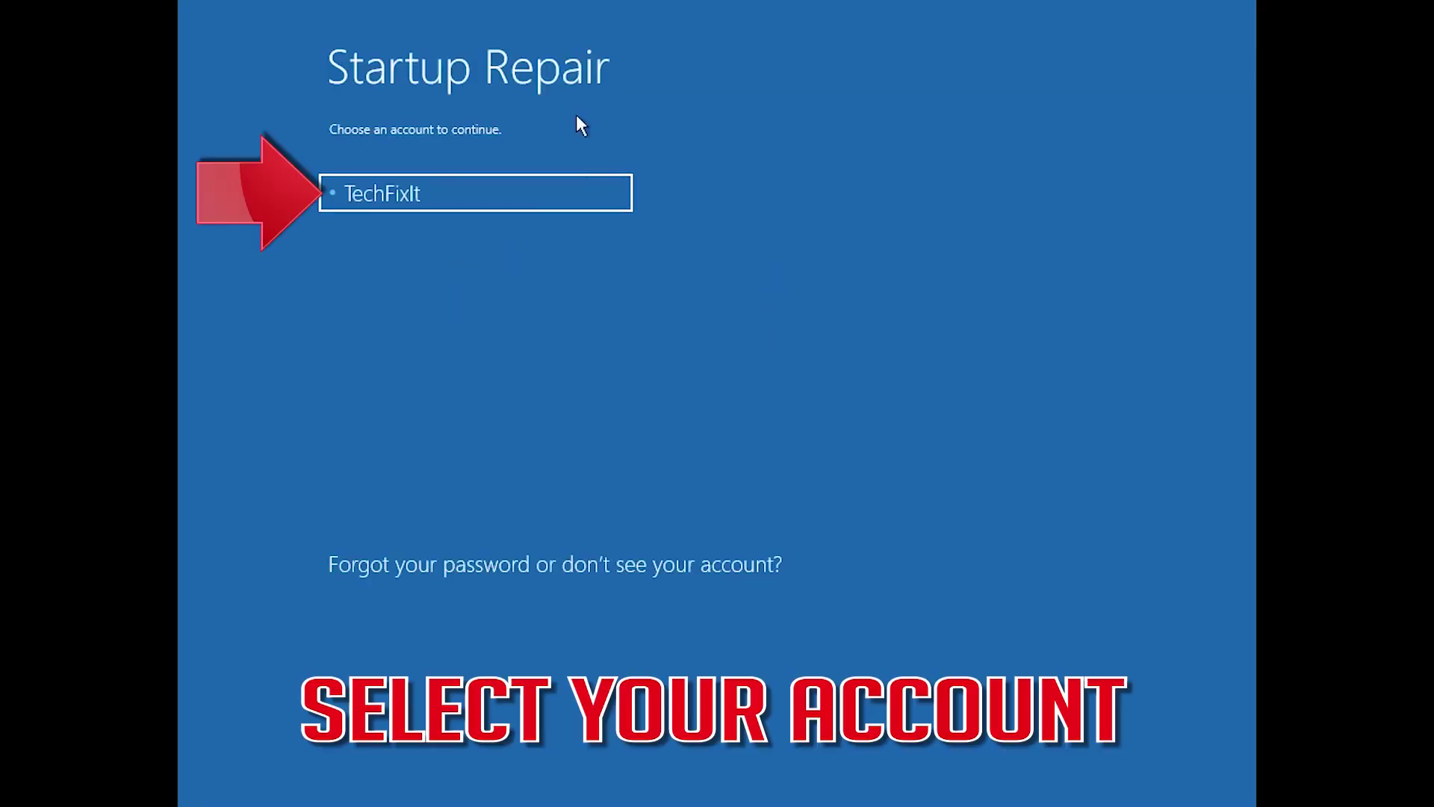
pyautogui.click(480, 195)
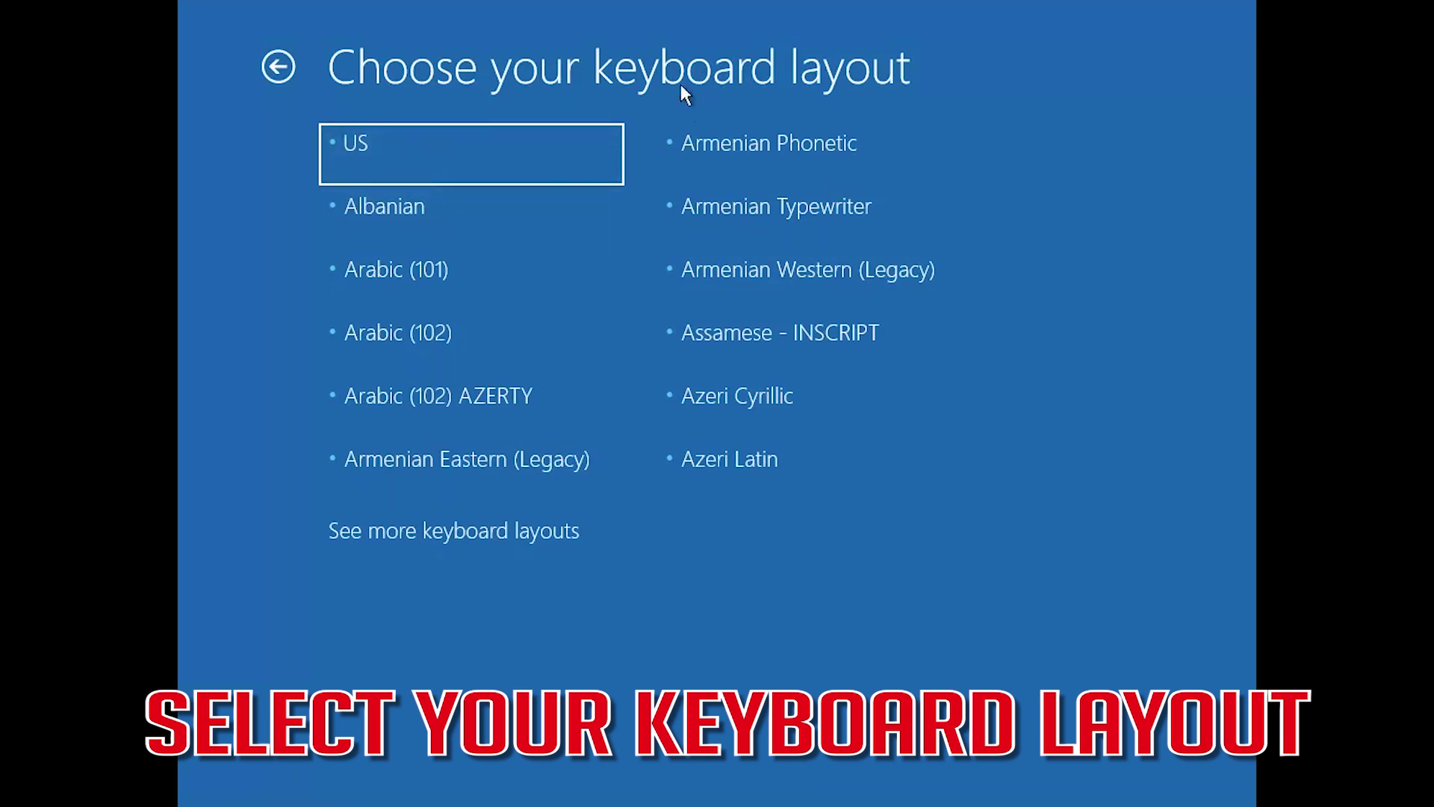
pyautogui.click(404, 169)
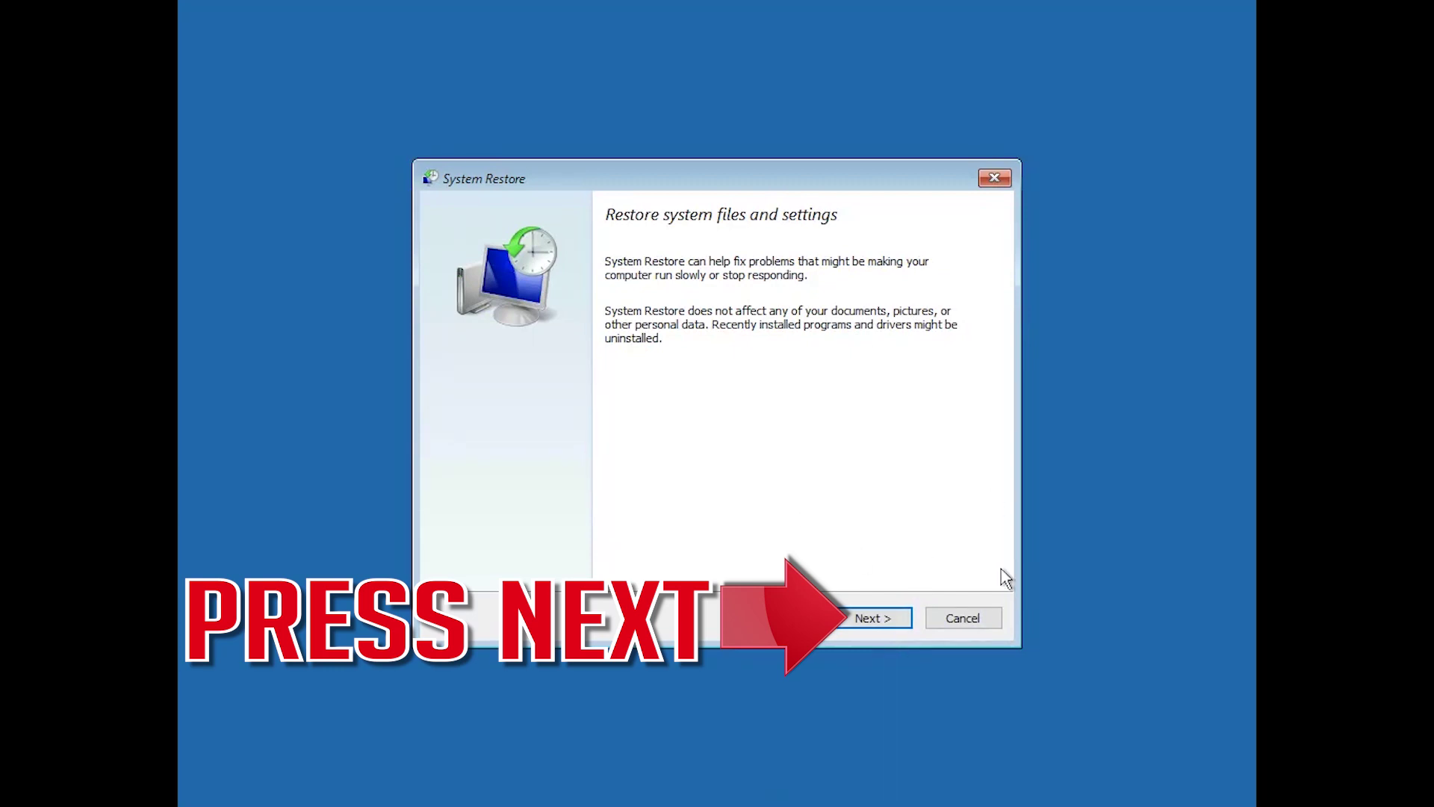
# - Restore the system to the 1/6/2018 11:06:47 PM restore point and restart
pyautogui.click(872, 620)
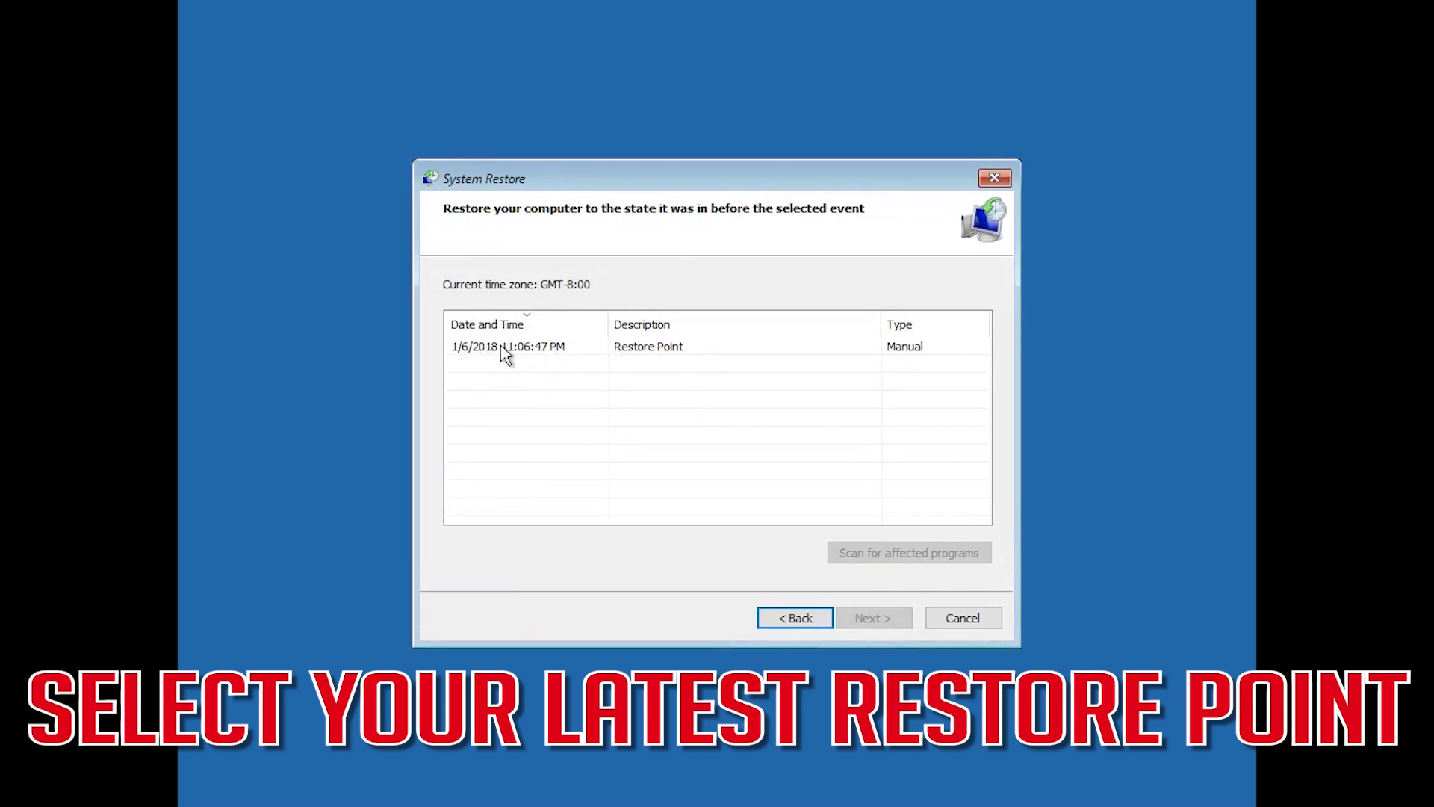
pyautogui.click(589, 355)
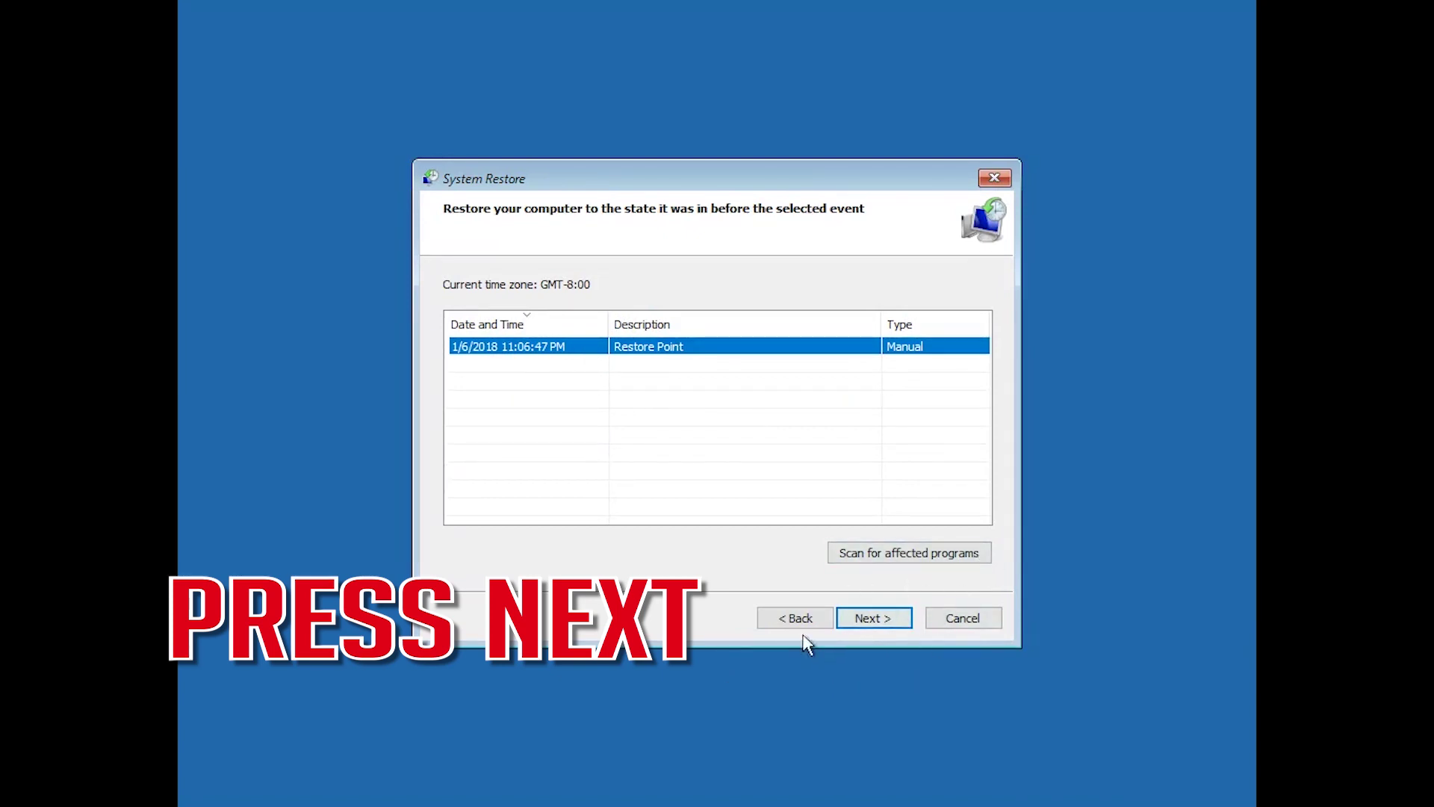
pyautogui.click(853, 626)
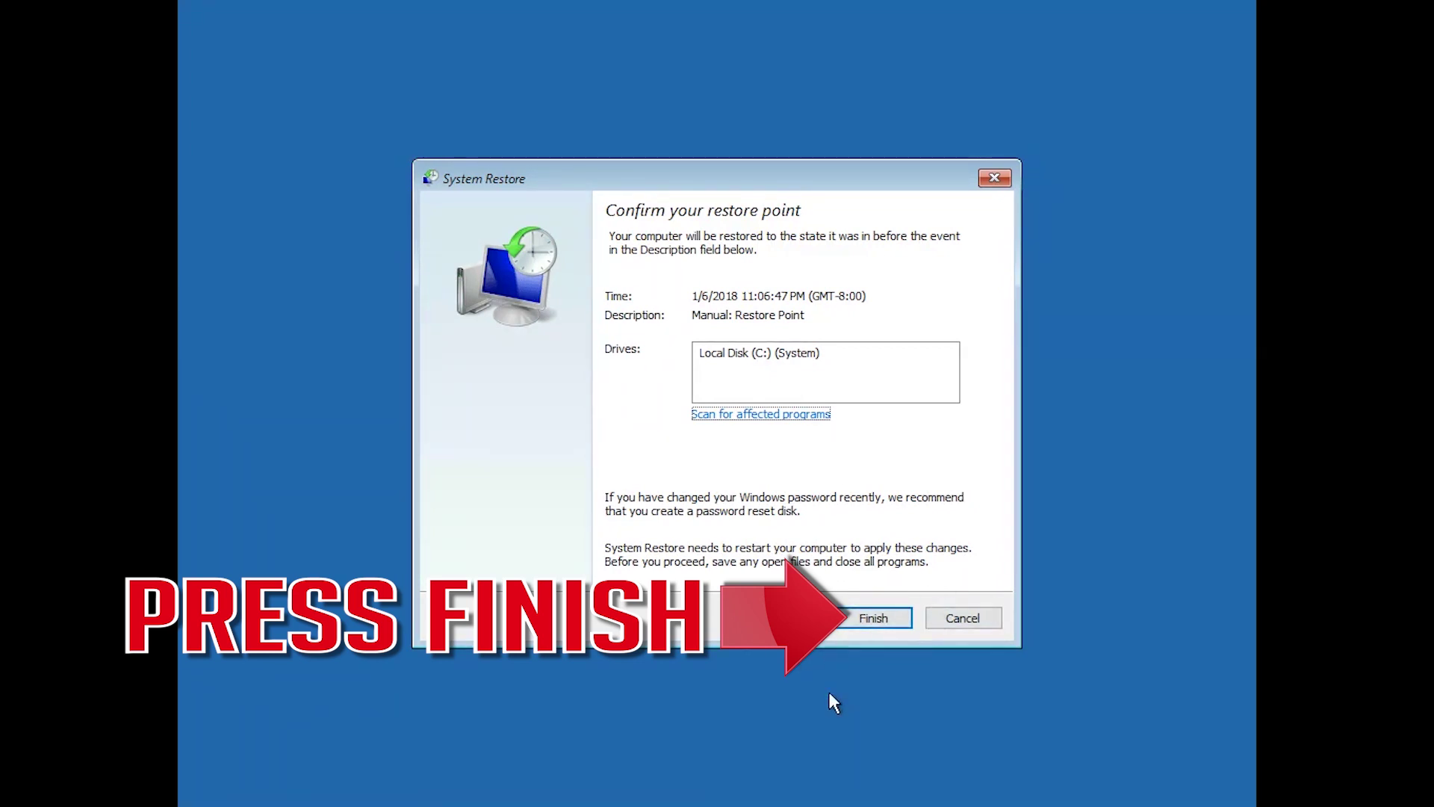
pyautogui.click(877, 620)
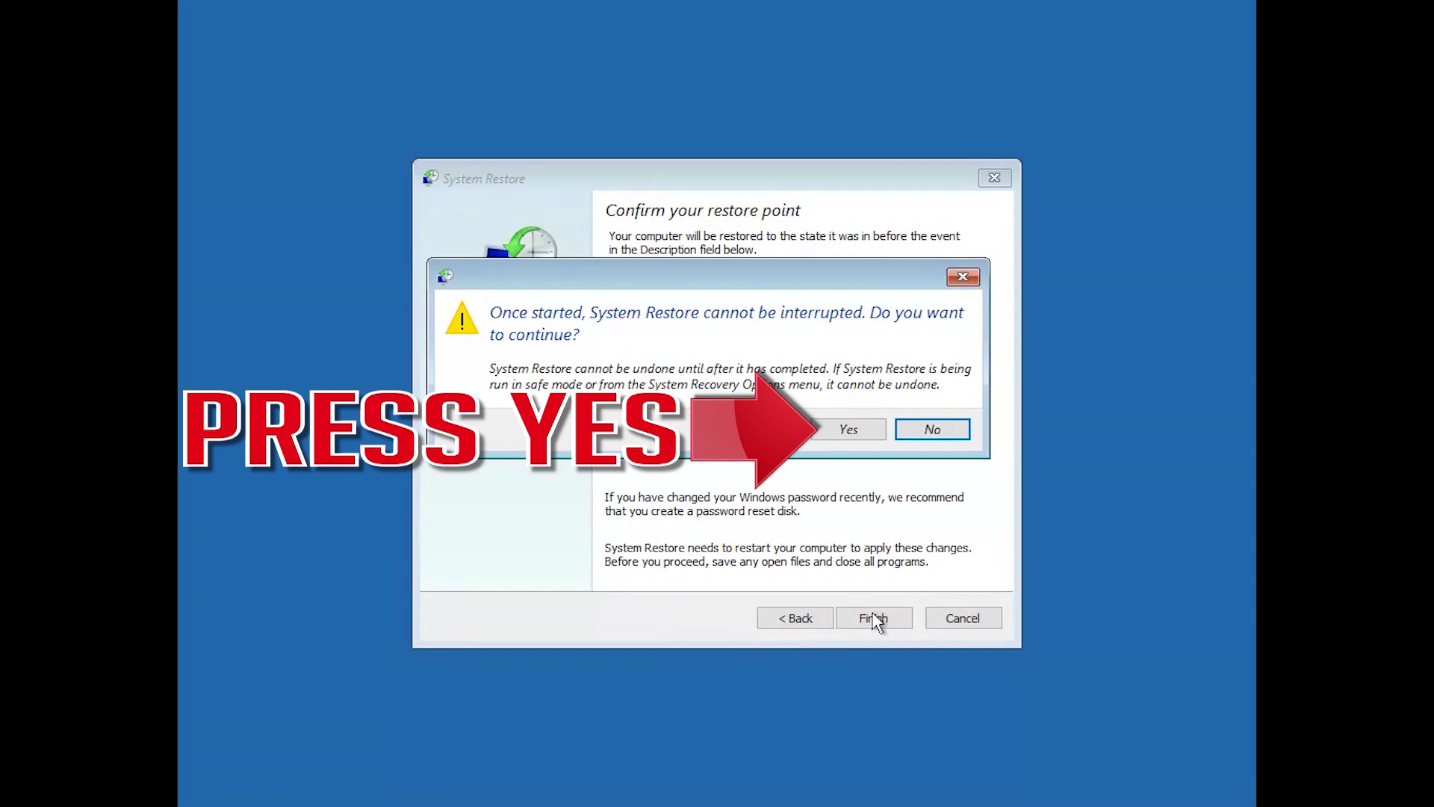
pyautogui.click(856, 433)
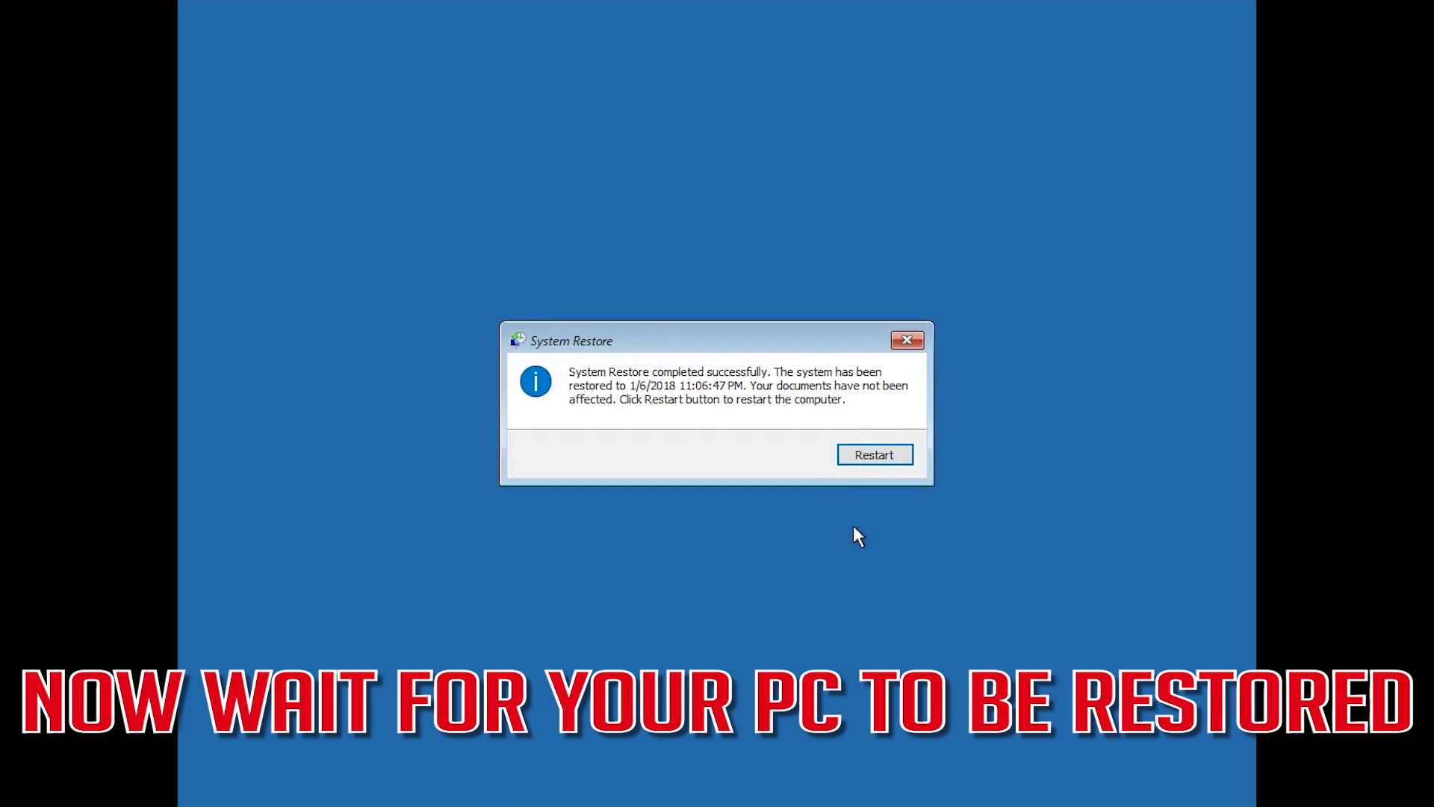
pyautogui.click(871, 456)
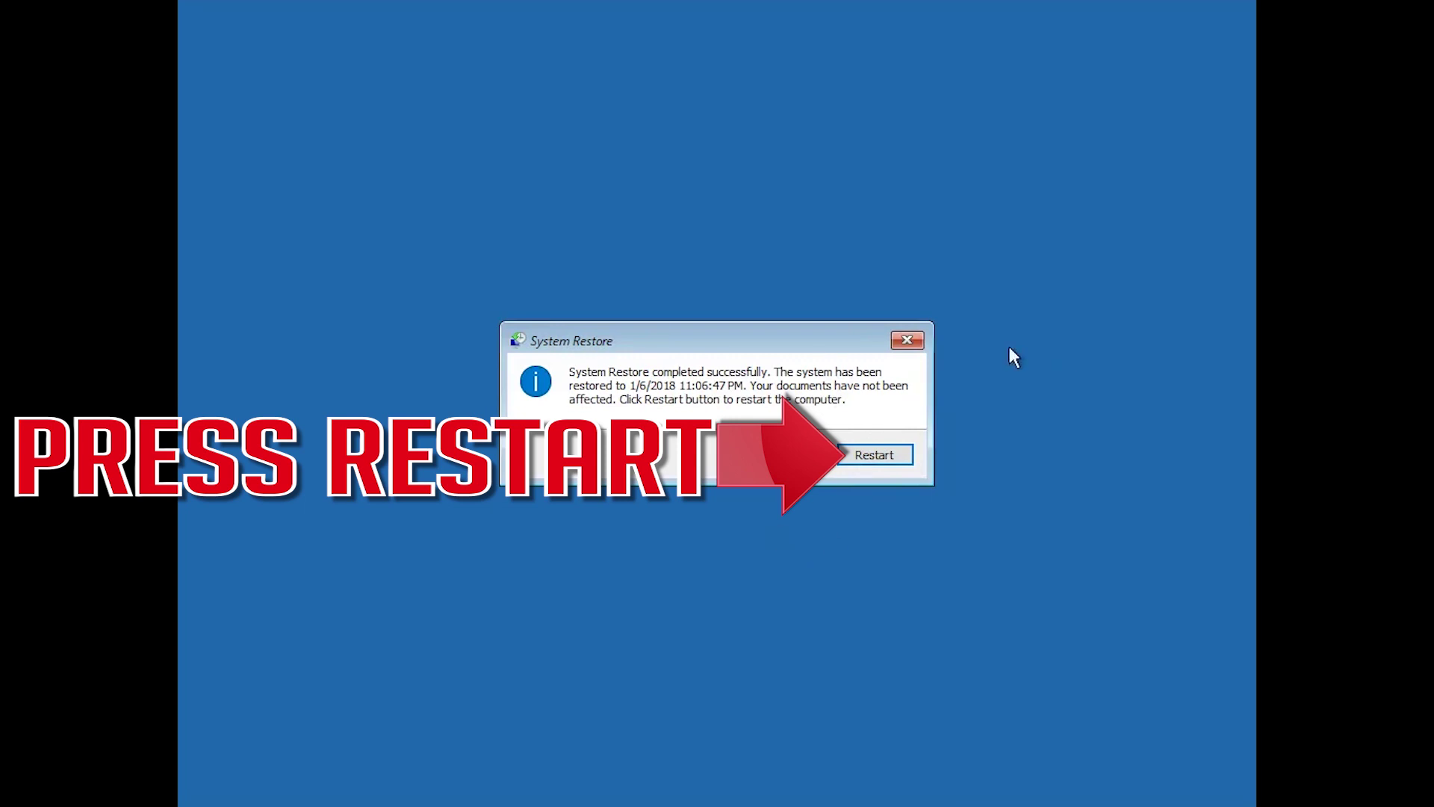
pyautogui.click(867, 455)
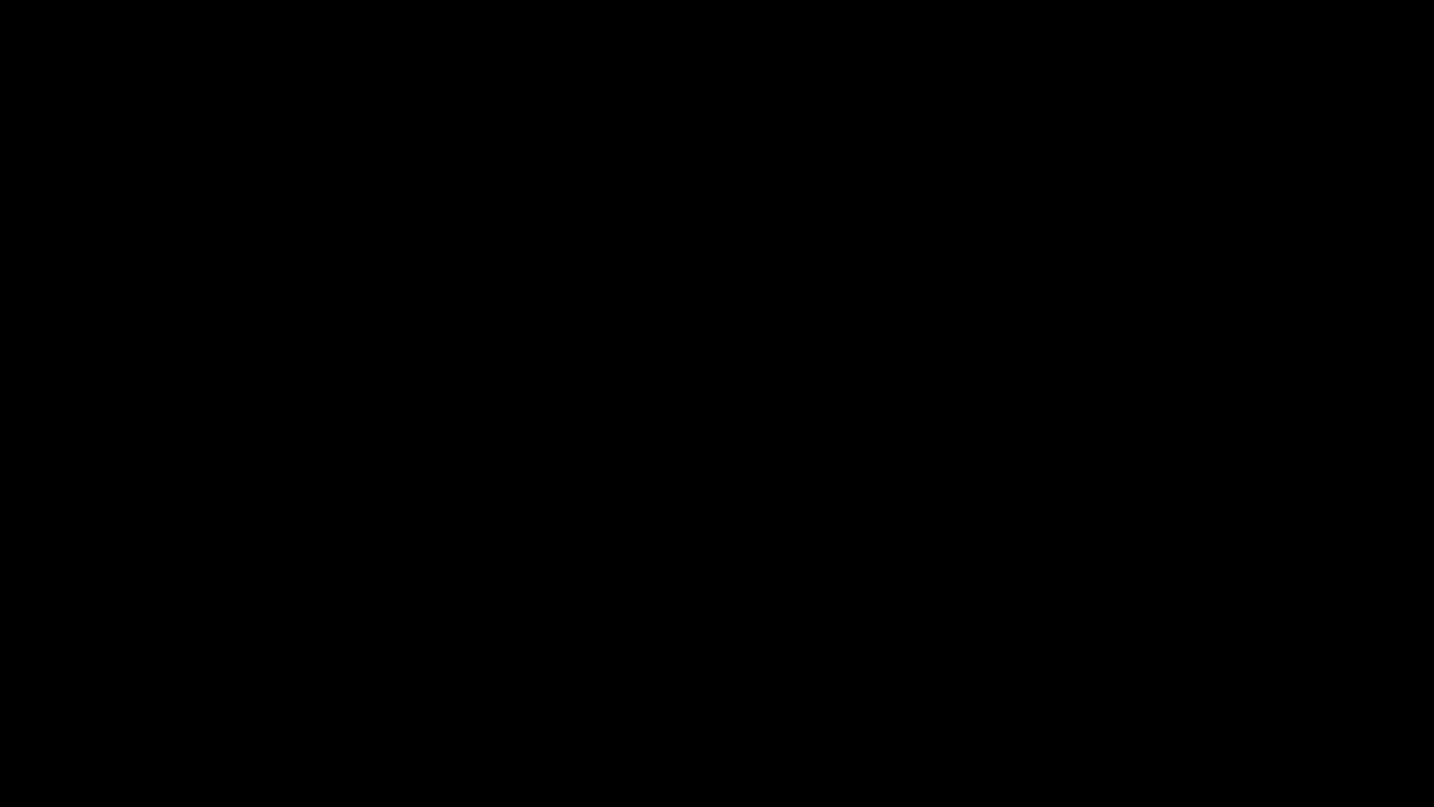